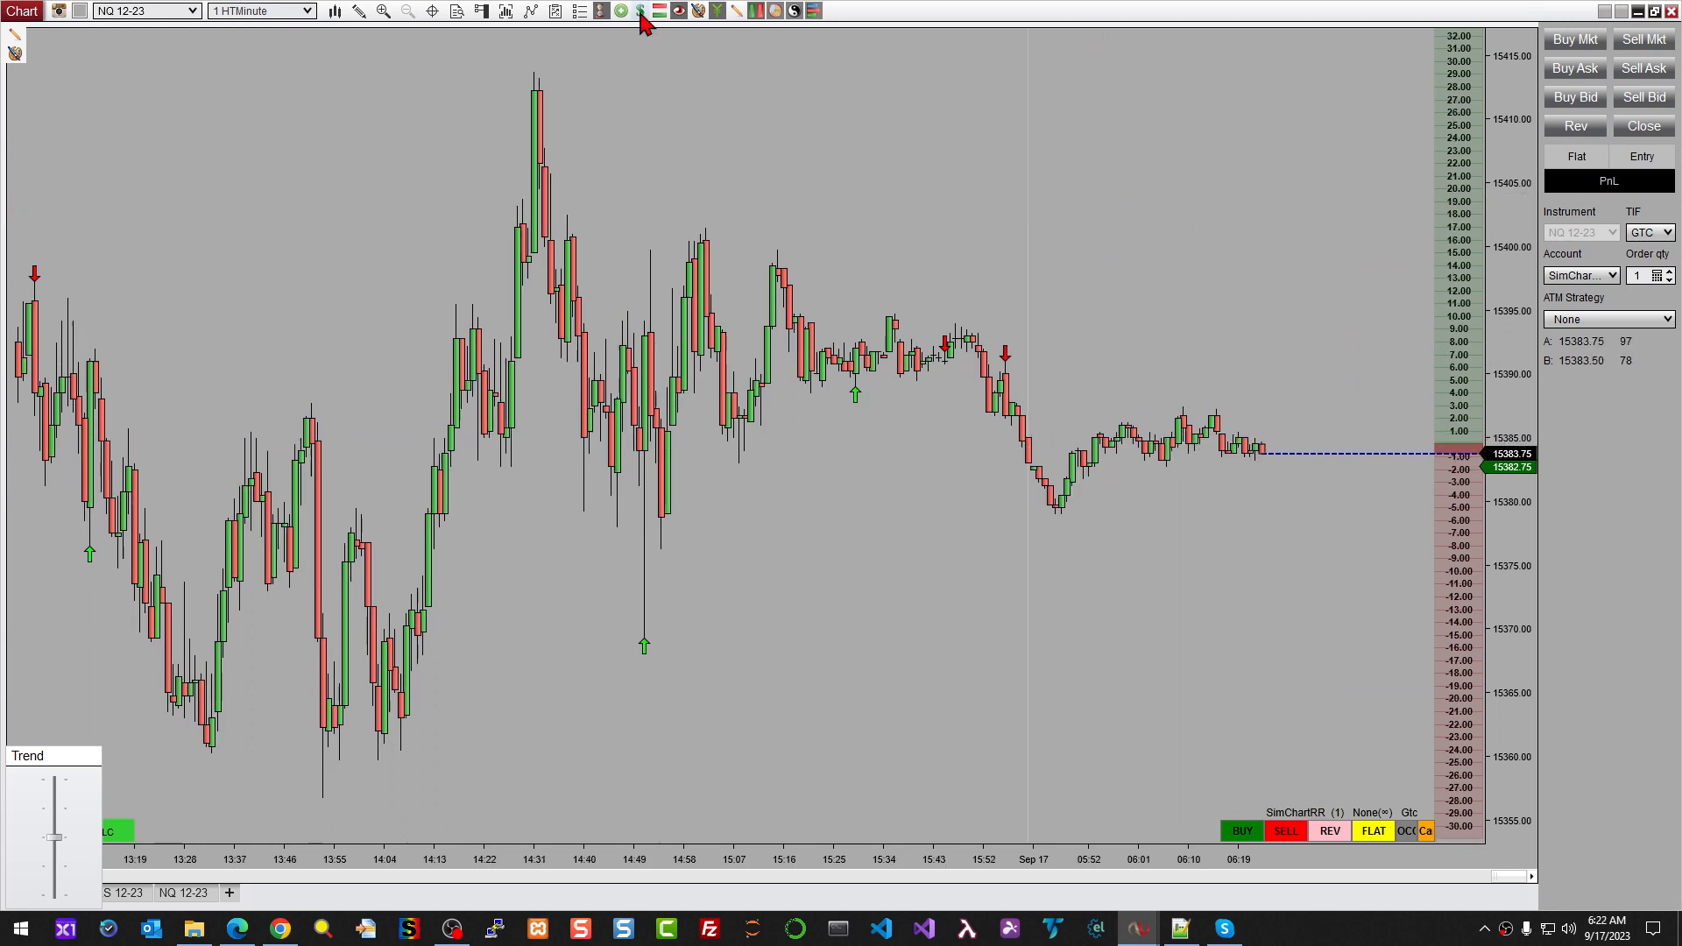
Set the type of the chart's risk/reward grid to Day.
click(640, 11)
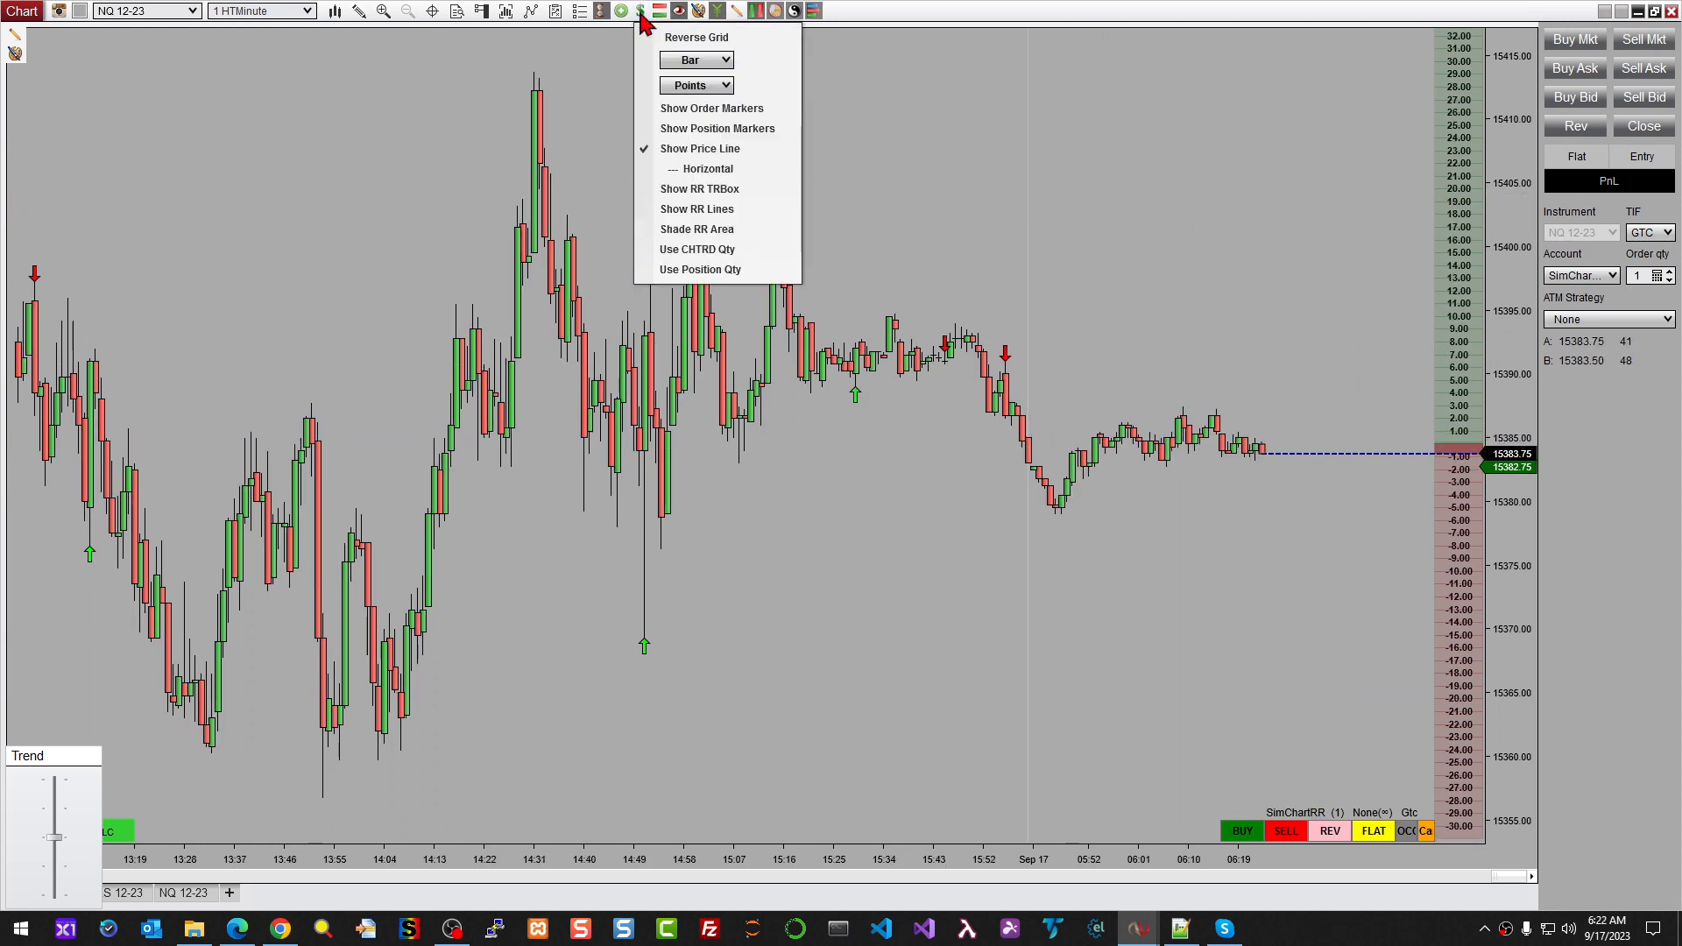
click(724, 60)
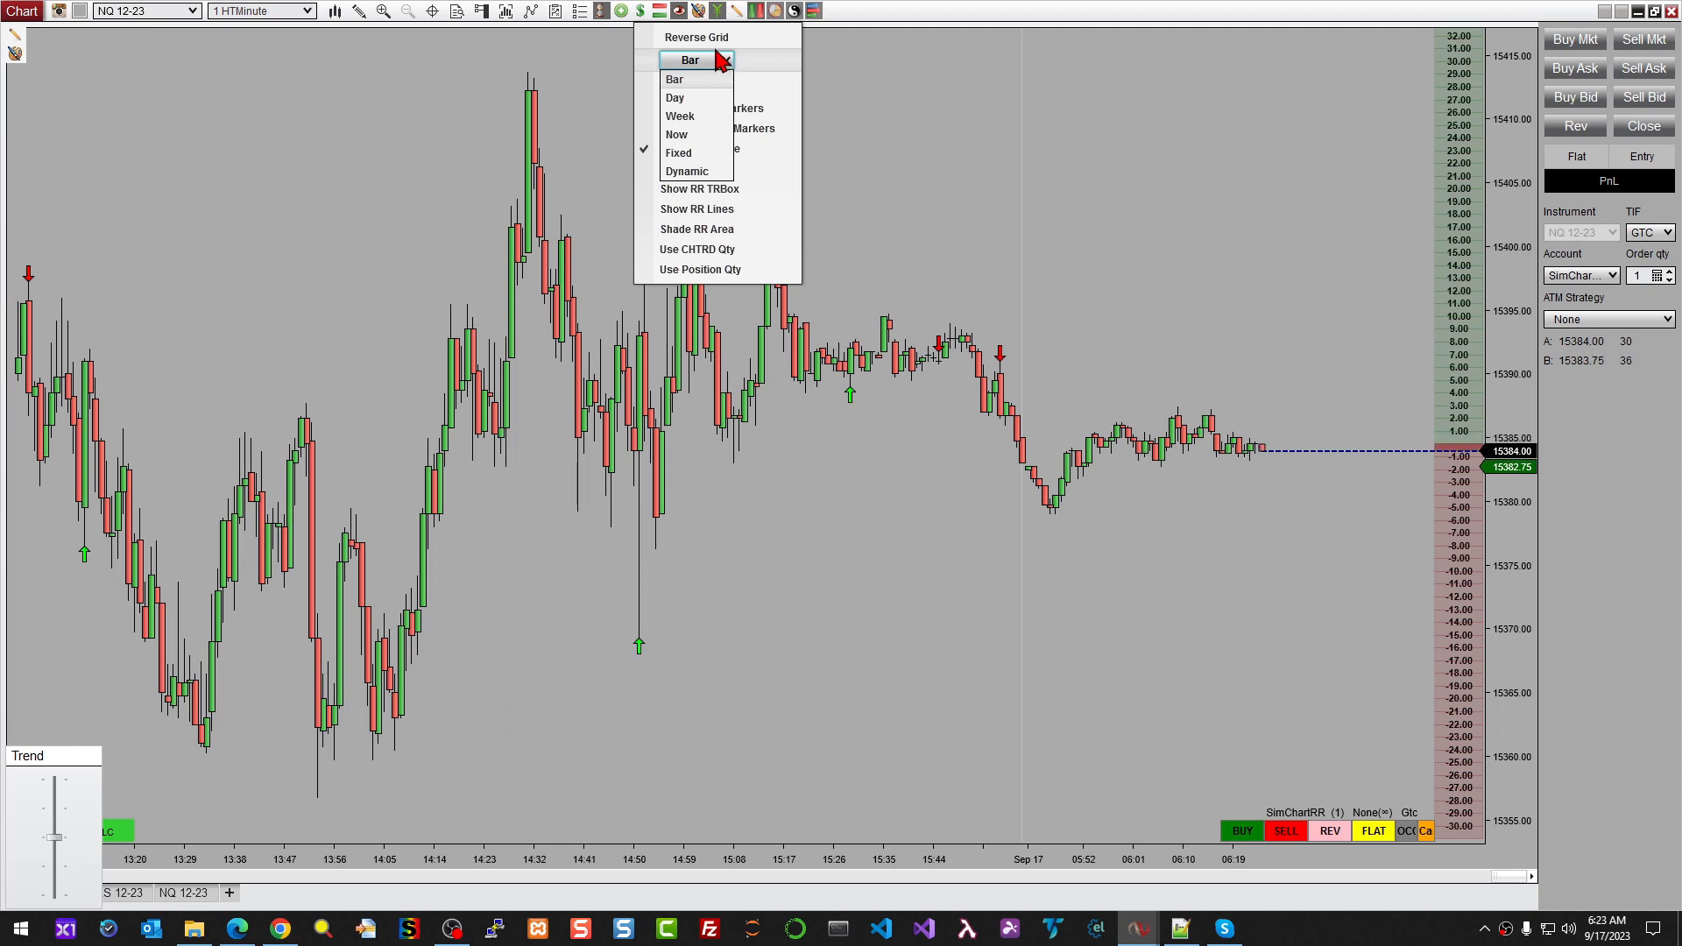
click(684, 100)
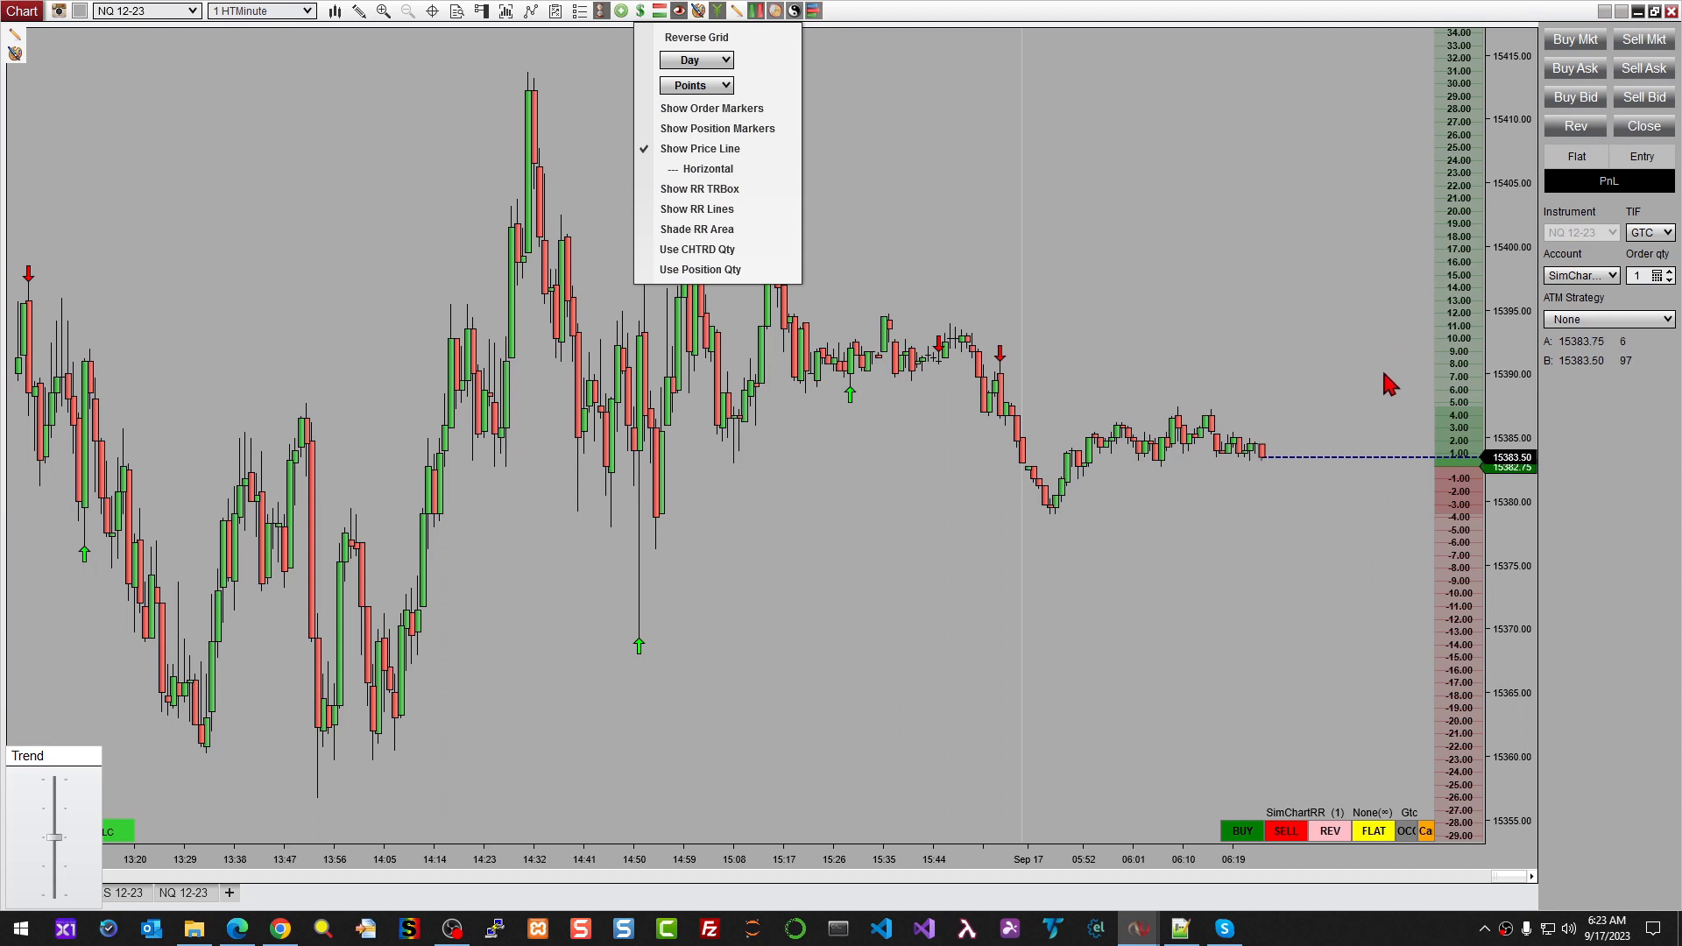
Switch the risk/reward grid to Fixed, moving the entry marker to about 15389 and the reward marker to 15 points.
click(725, 62)
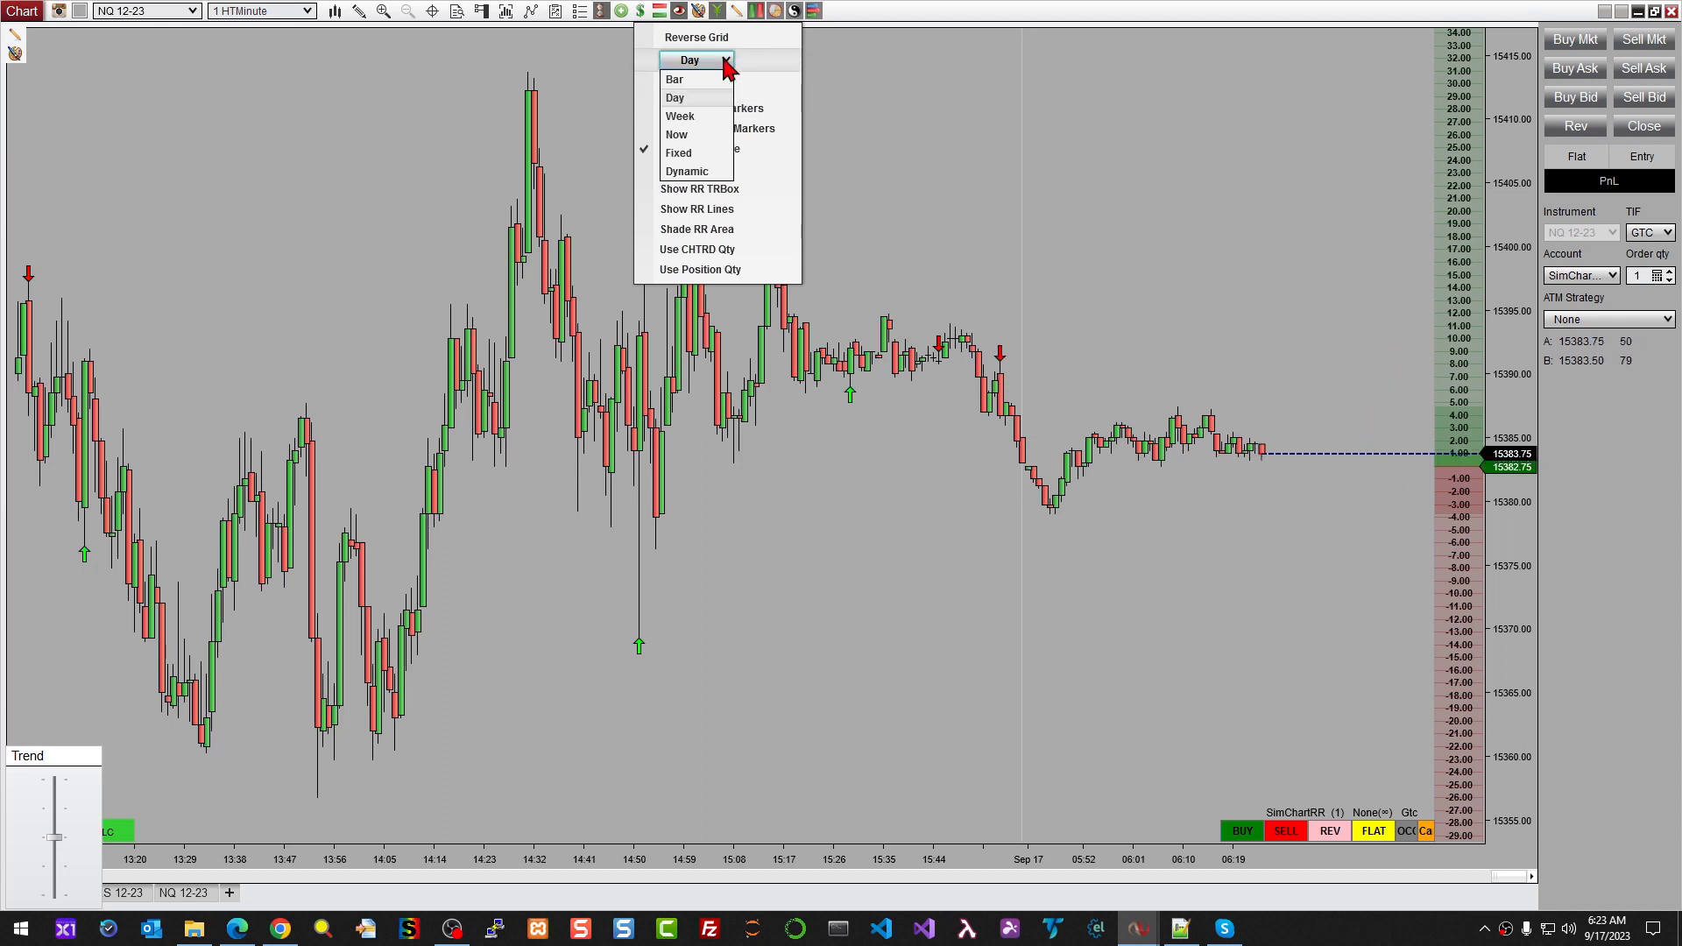
click(679, 153)
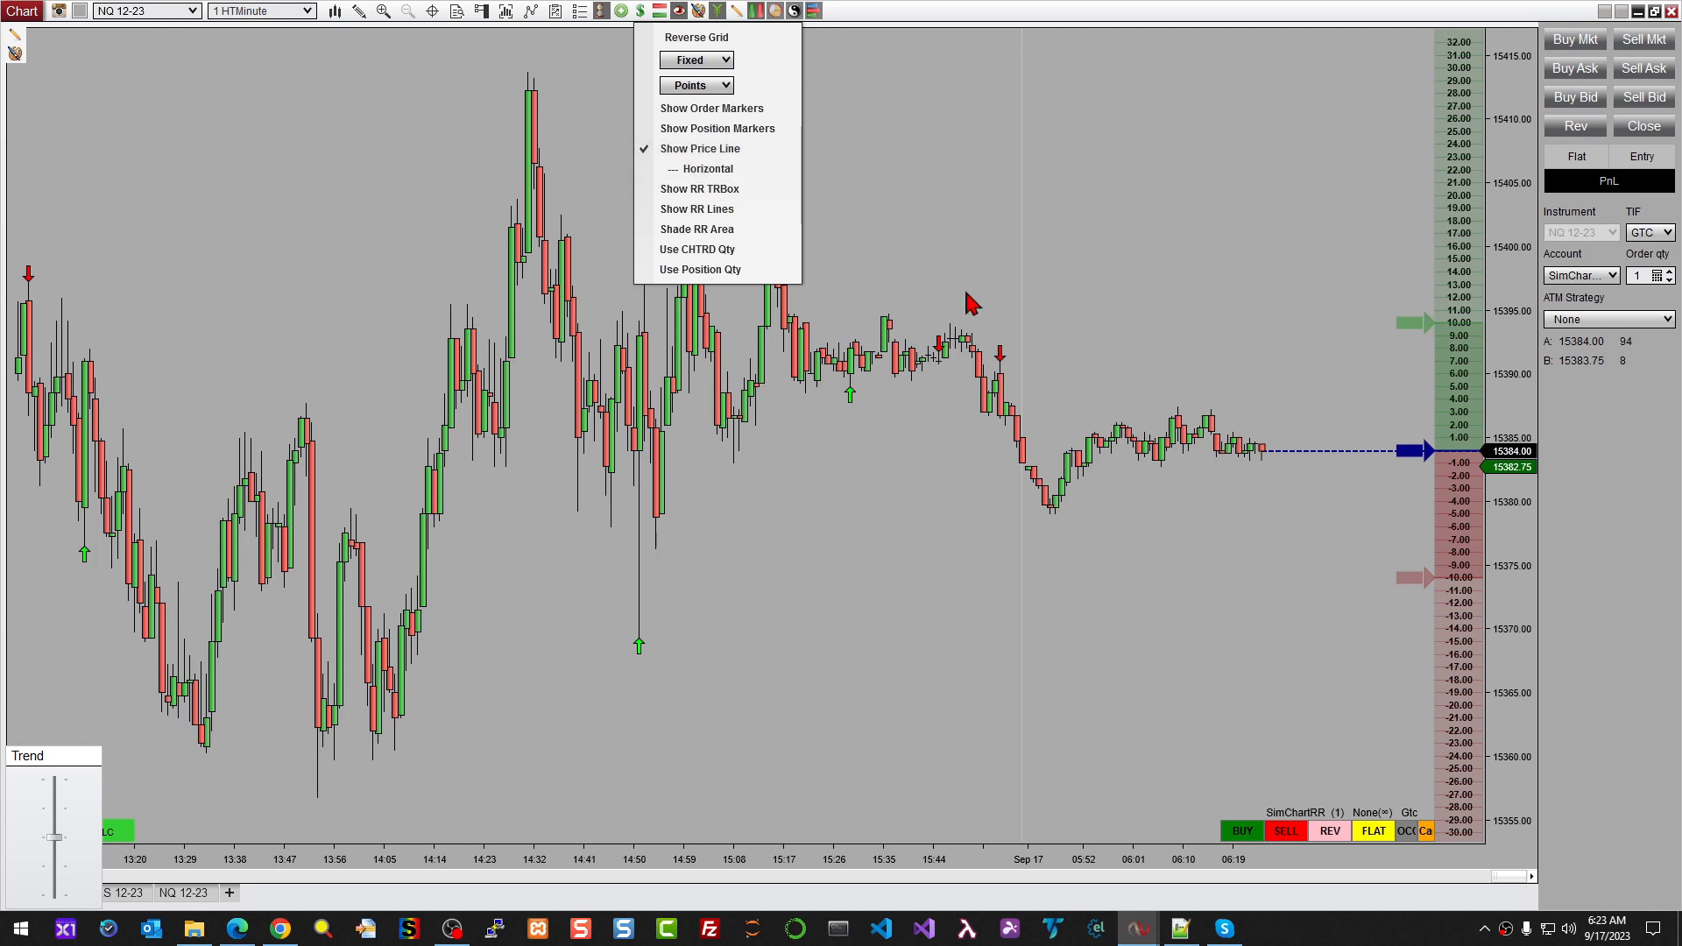
click(1423, 455)
drag(1416, 451, 1412, 385)
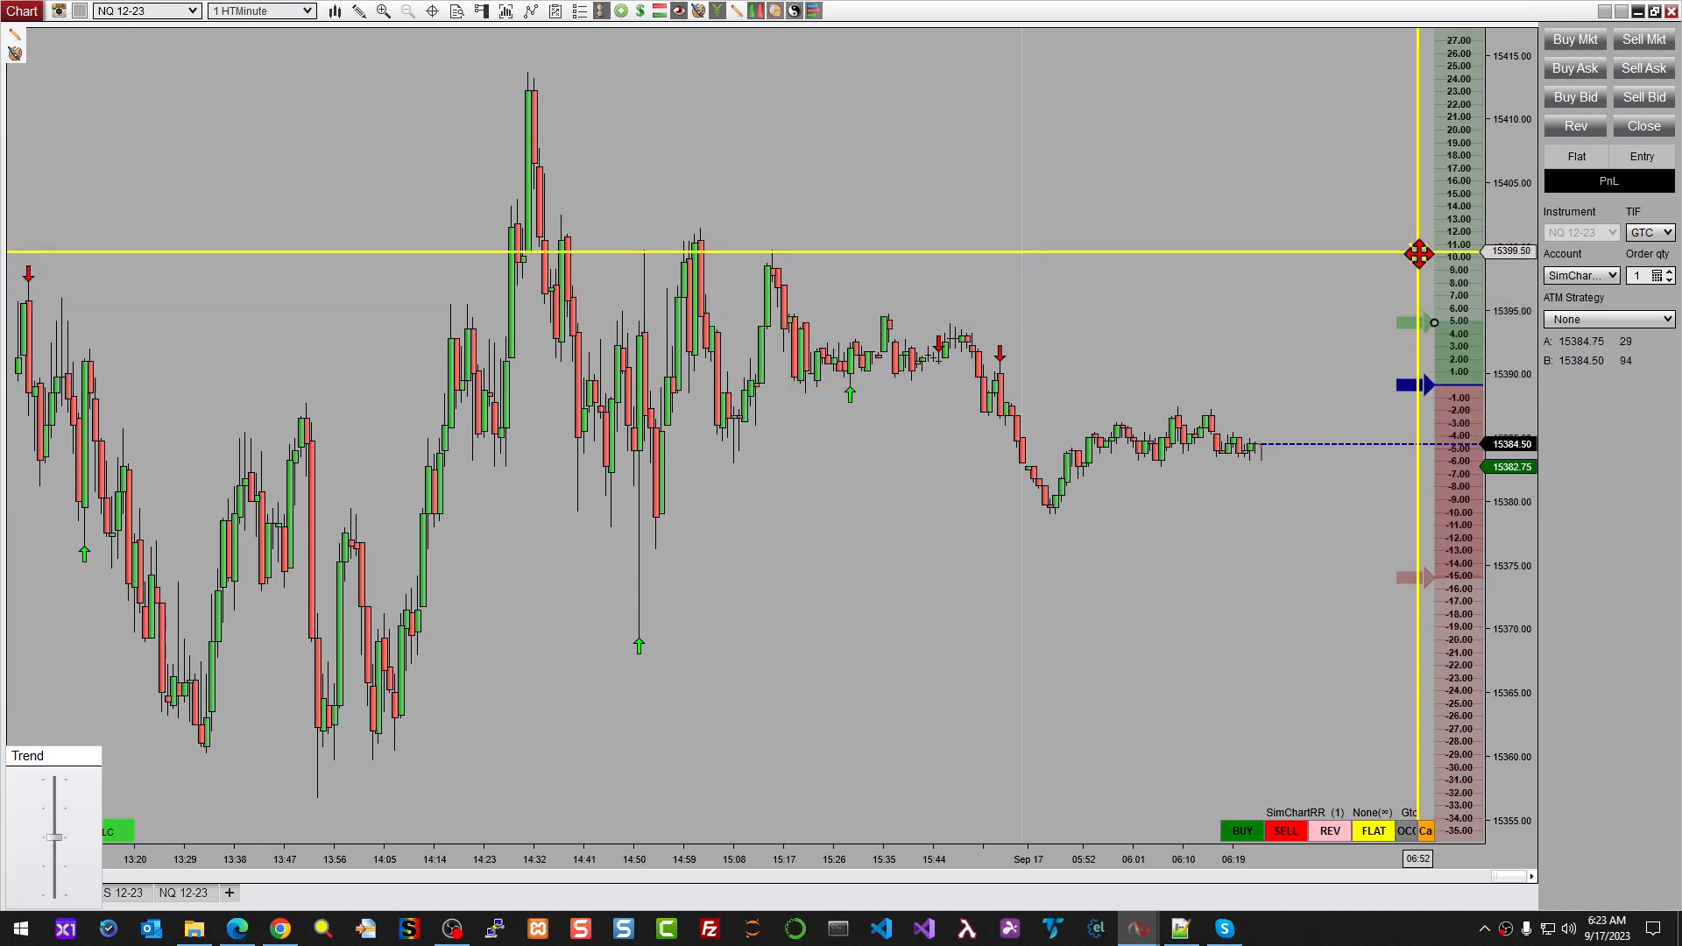
drag(1416, 260, 1417, 195)
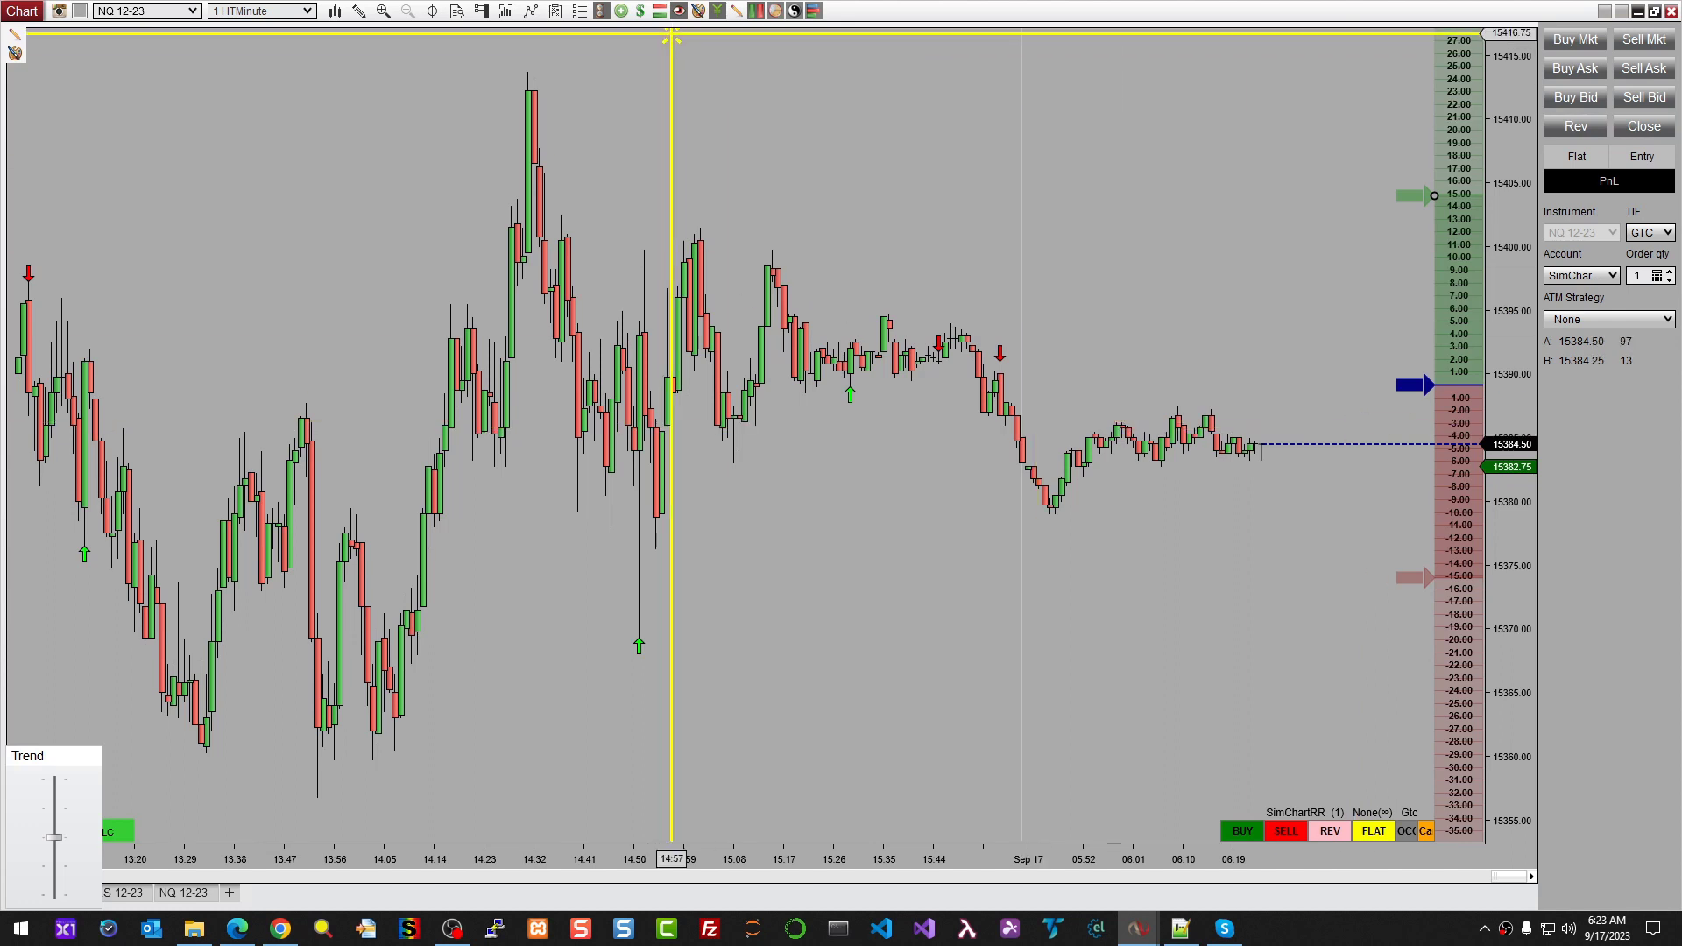
Set the risk/reward grid type to Dynamic, with Points as the grid unit.
click(640, 12)
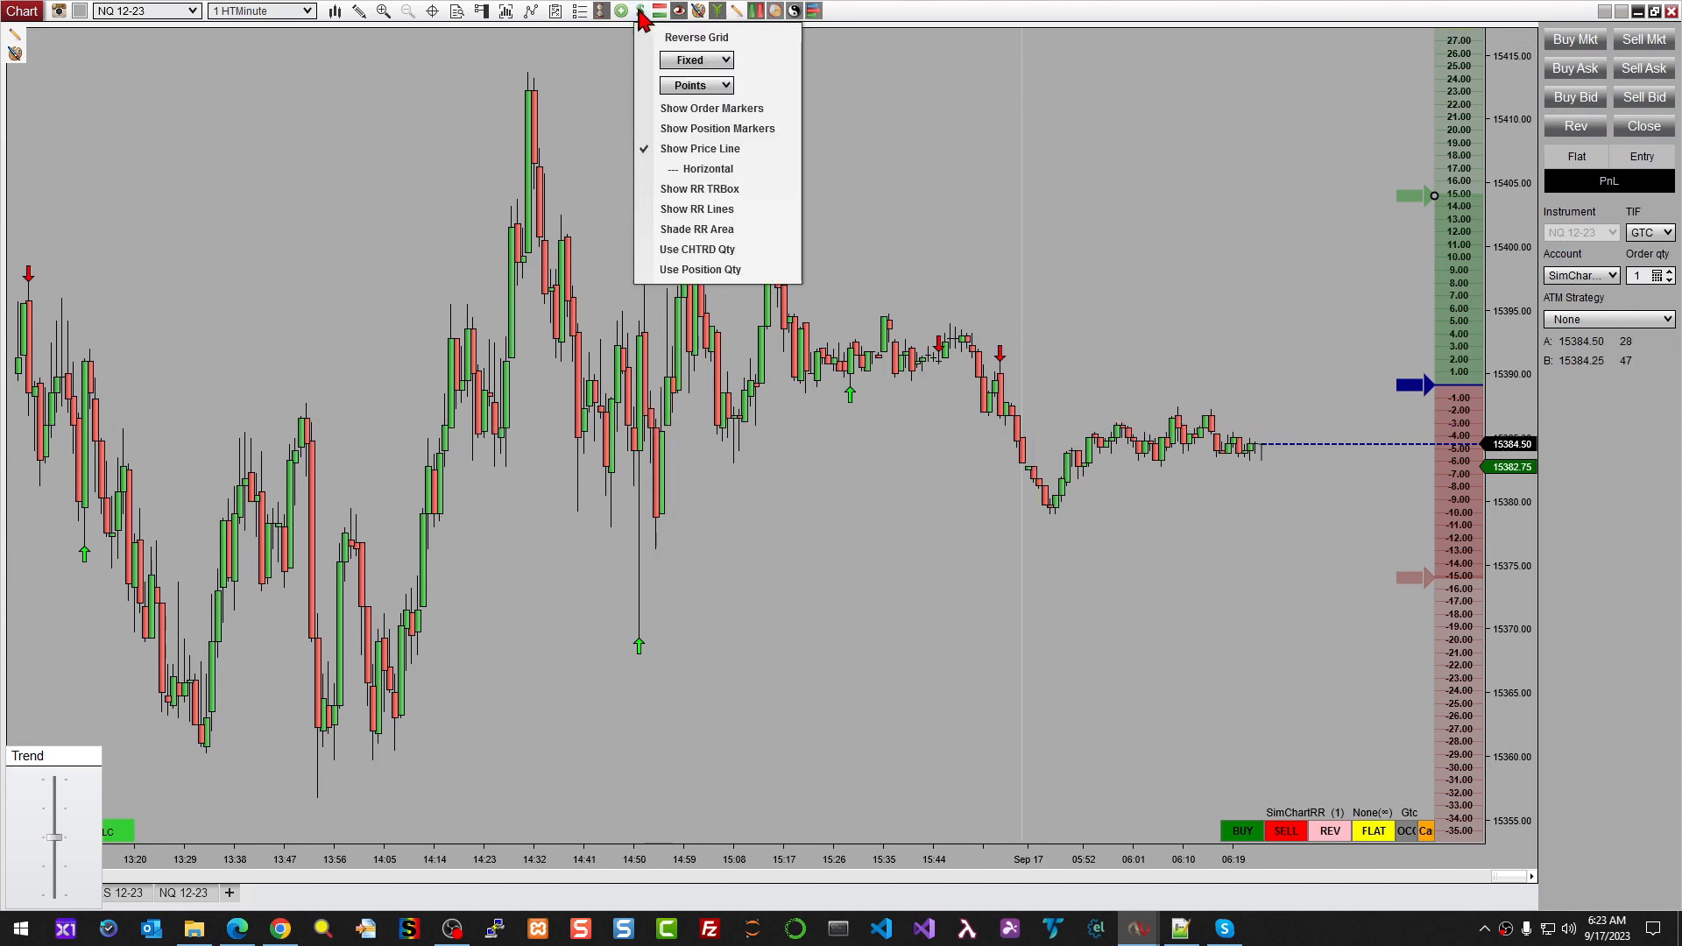
click(721, 85)
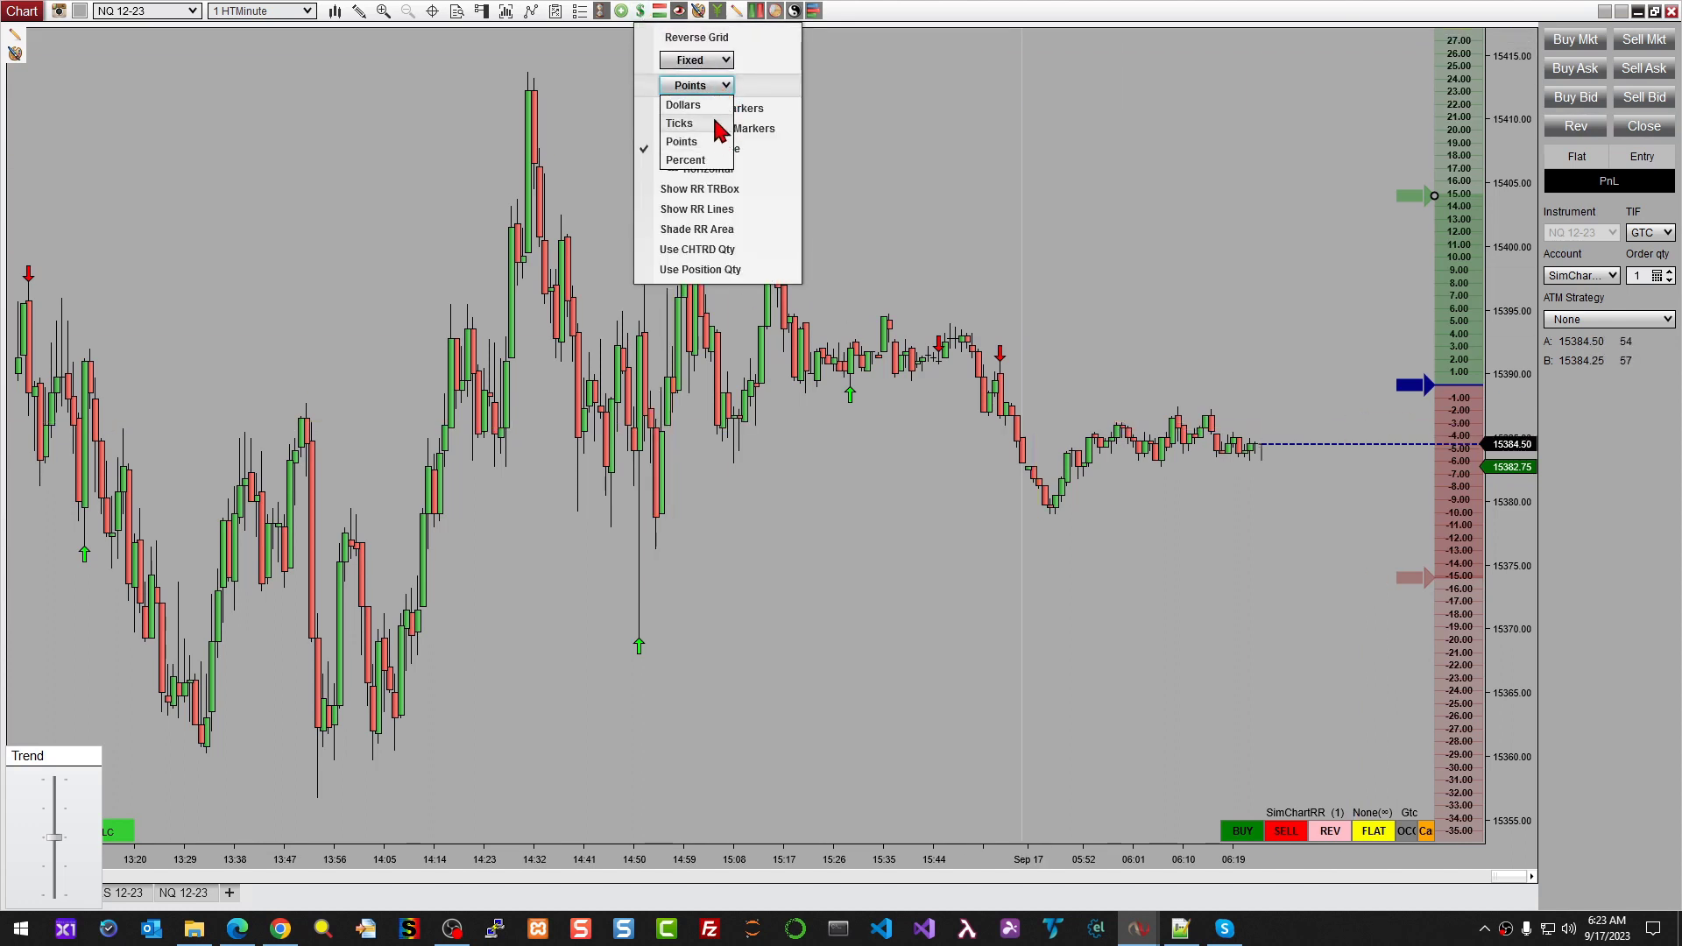
click(723, 63)
click(724, 61)
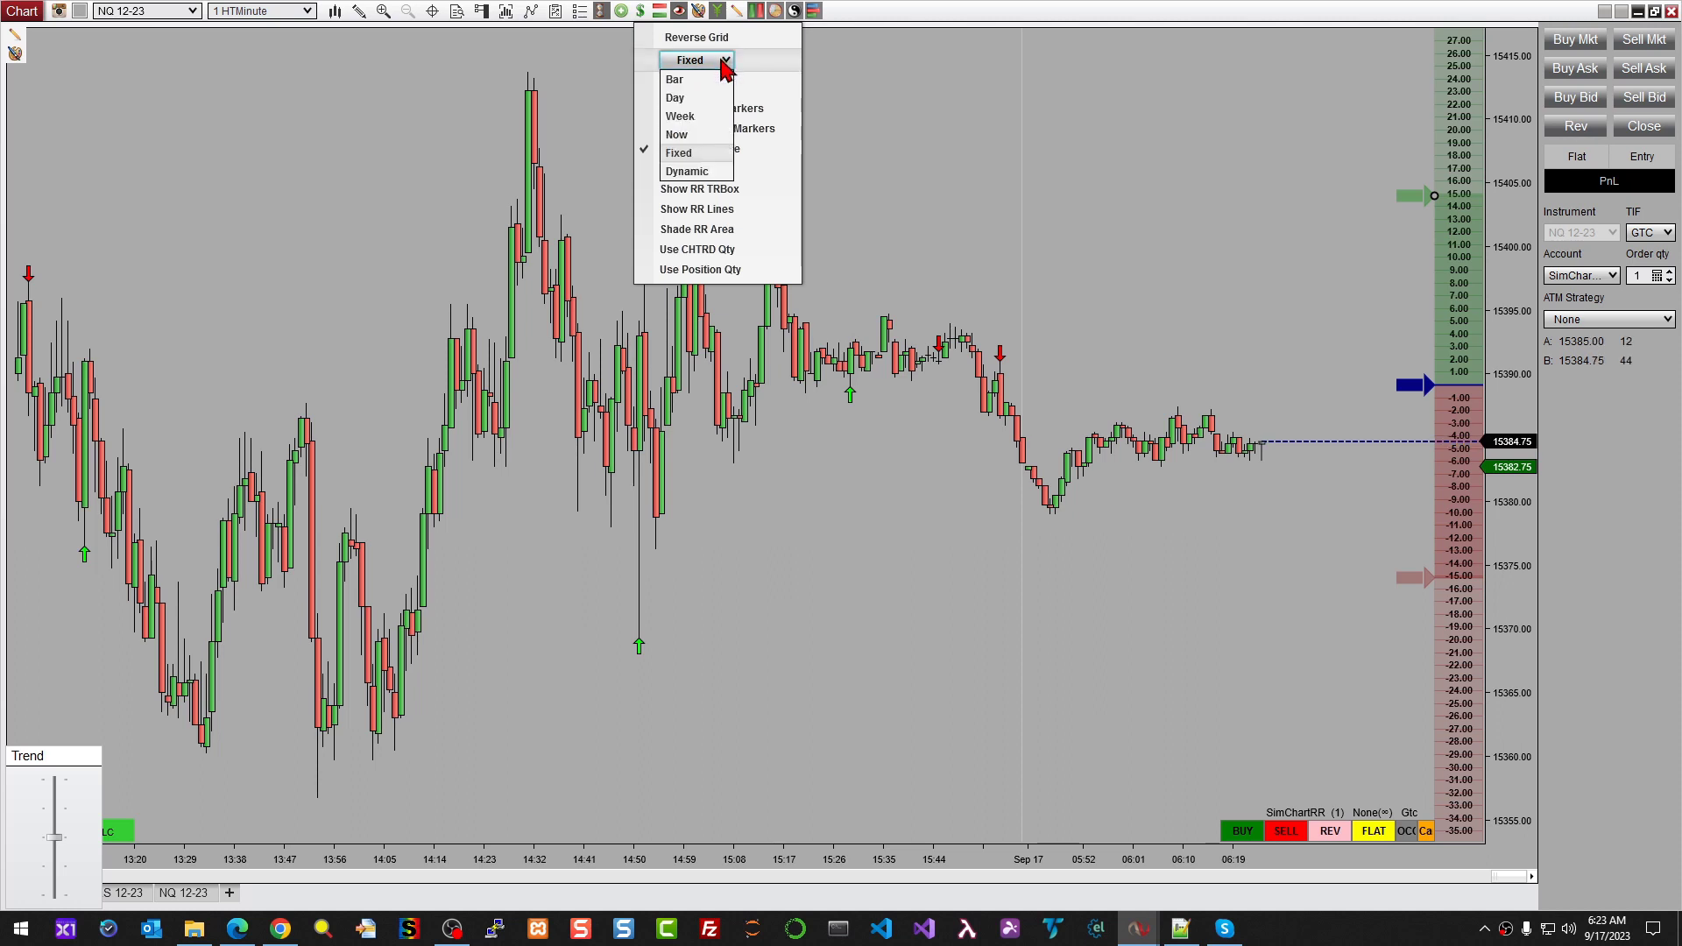
click(676, 174)
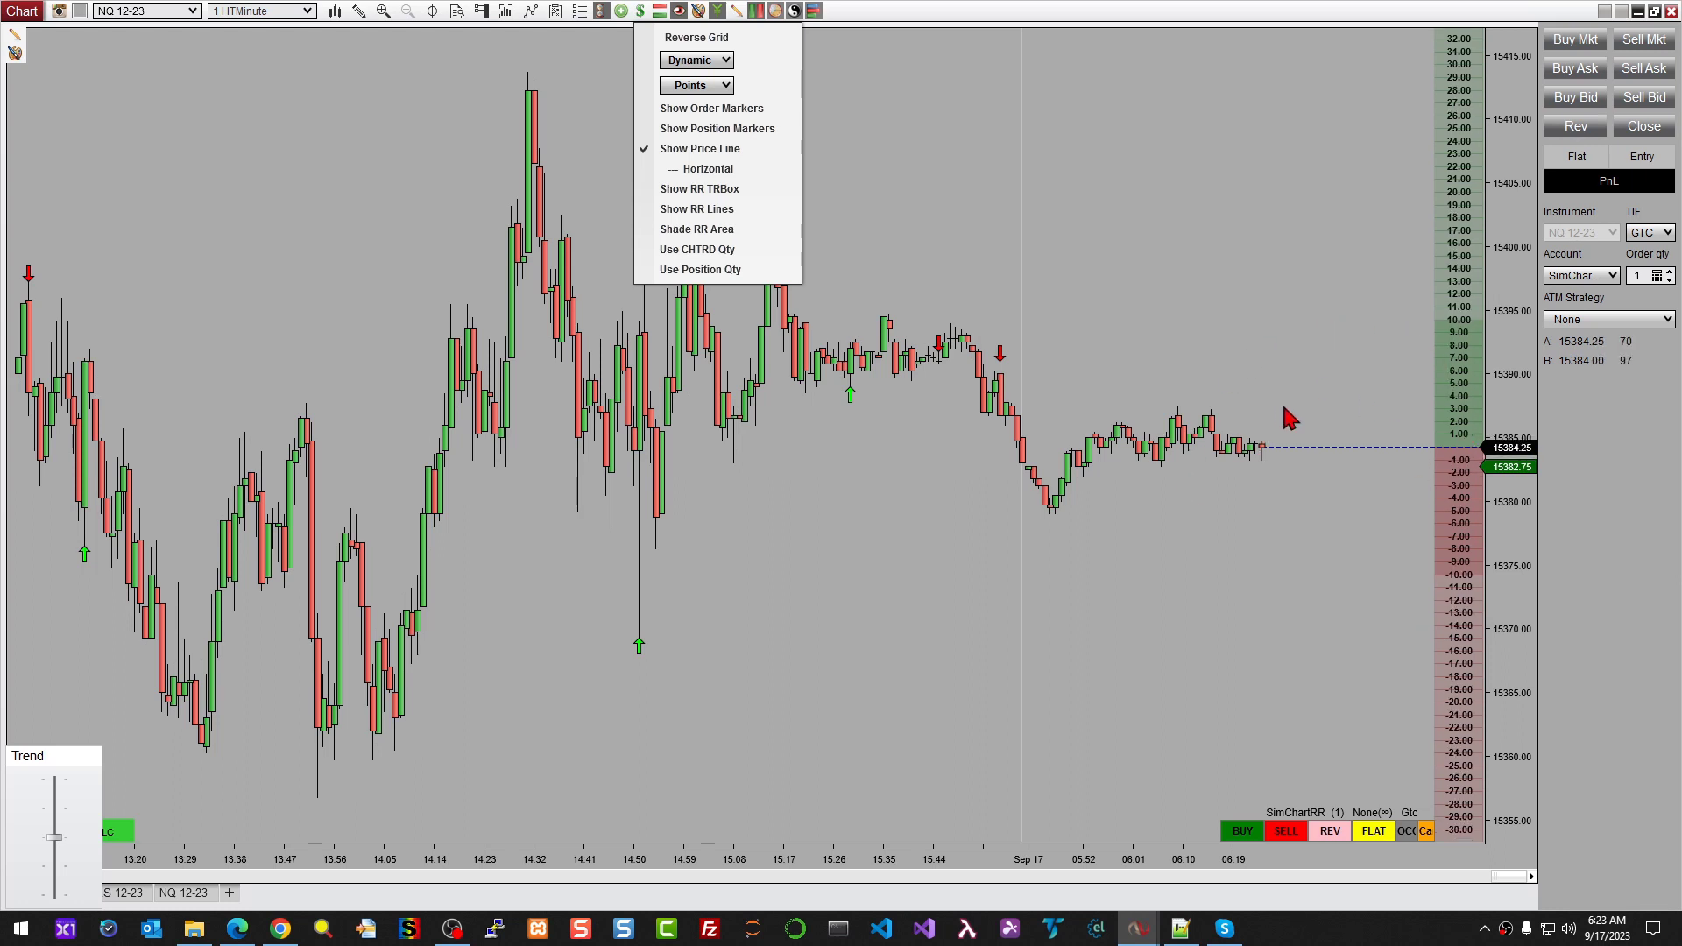
click(1025, 124)
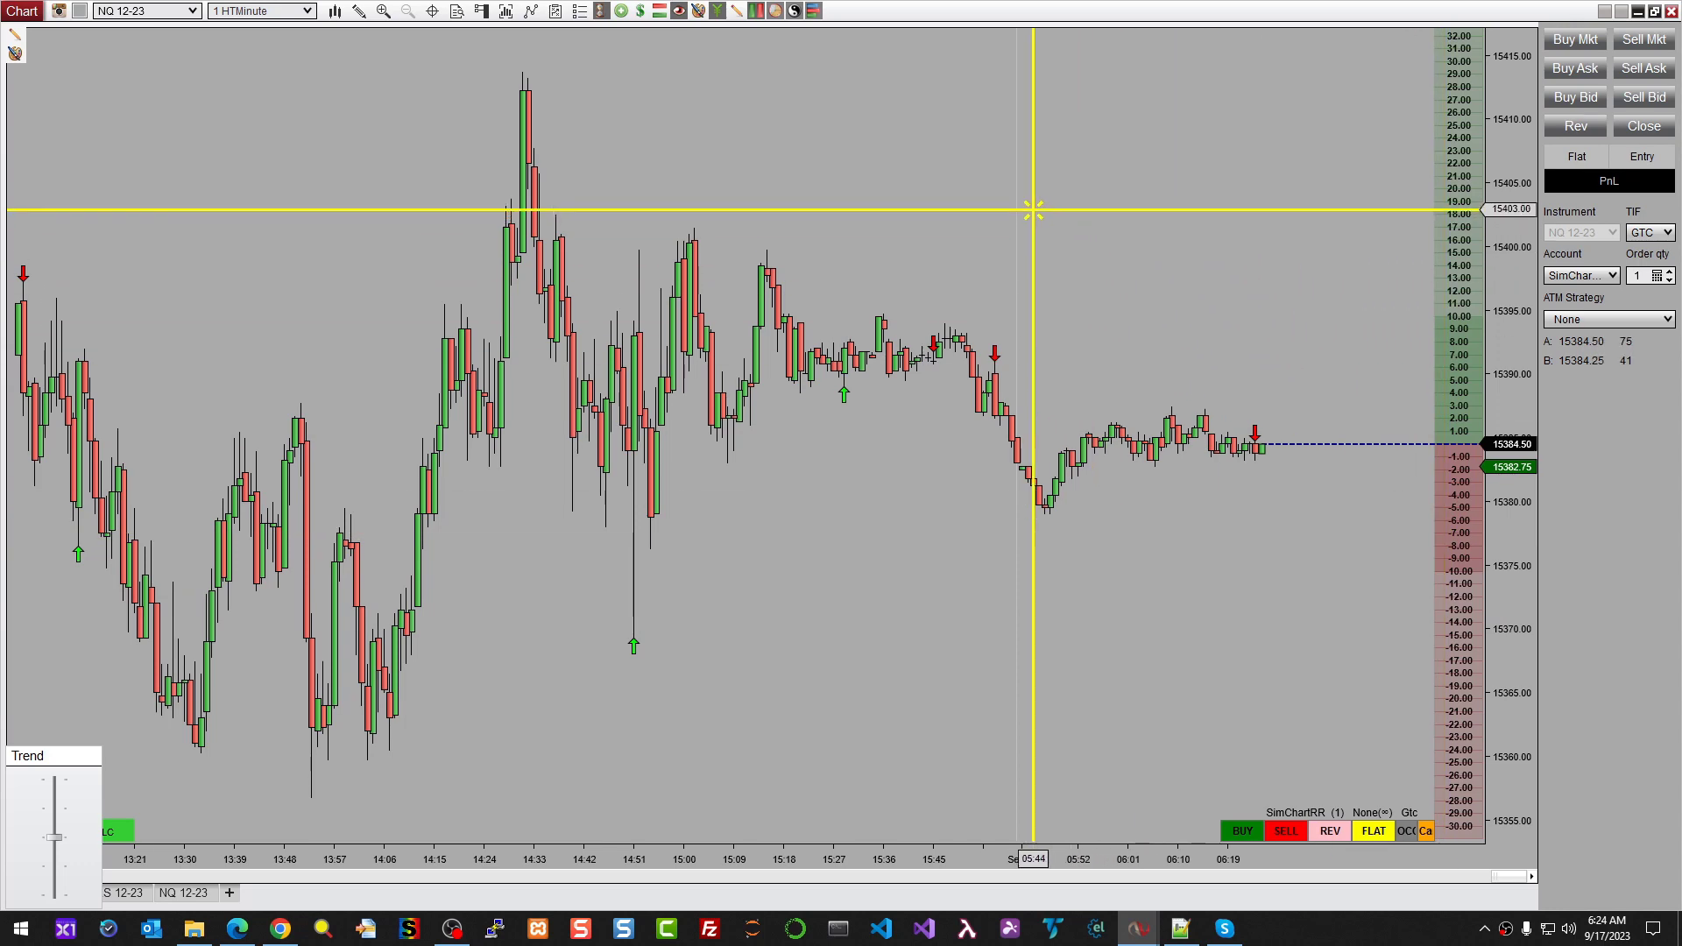
In the HTChartRR indicator settings, enable Display RR Lines with reward and risk of 200 dollars each, and apply it to the chart.
right_click(1035, 210)
click(1107, 330)
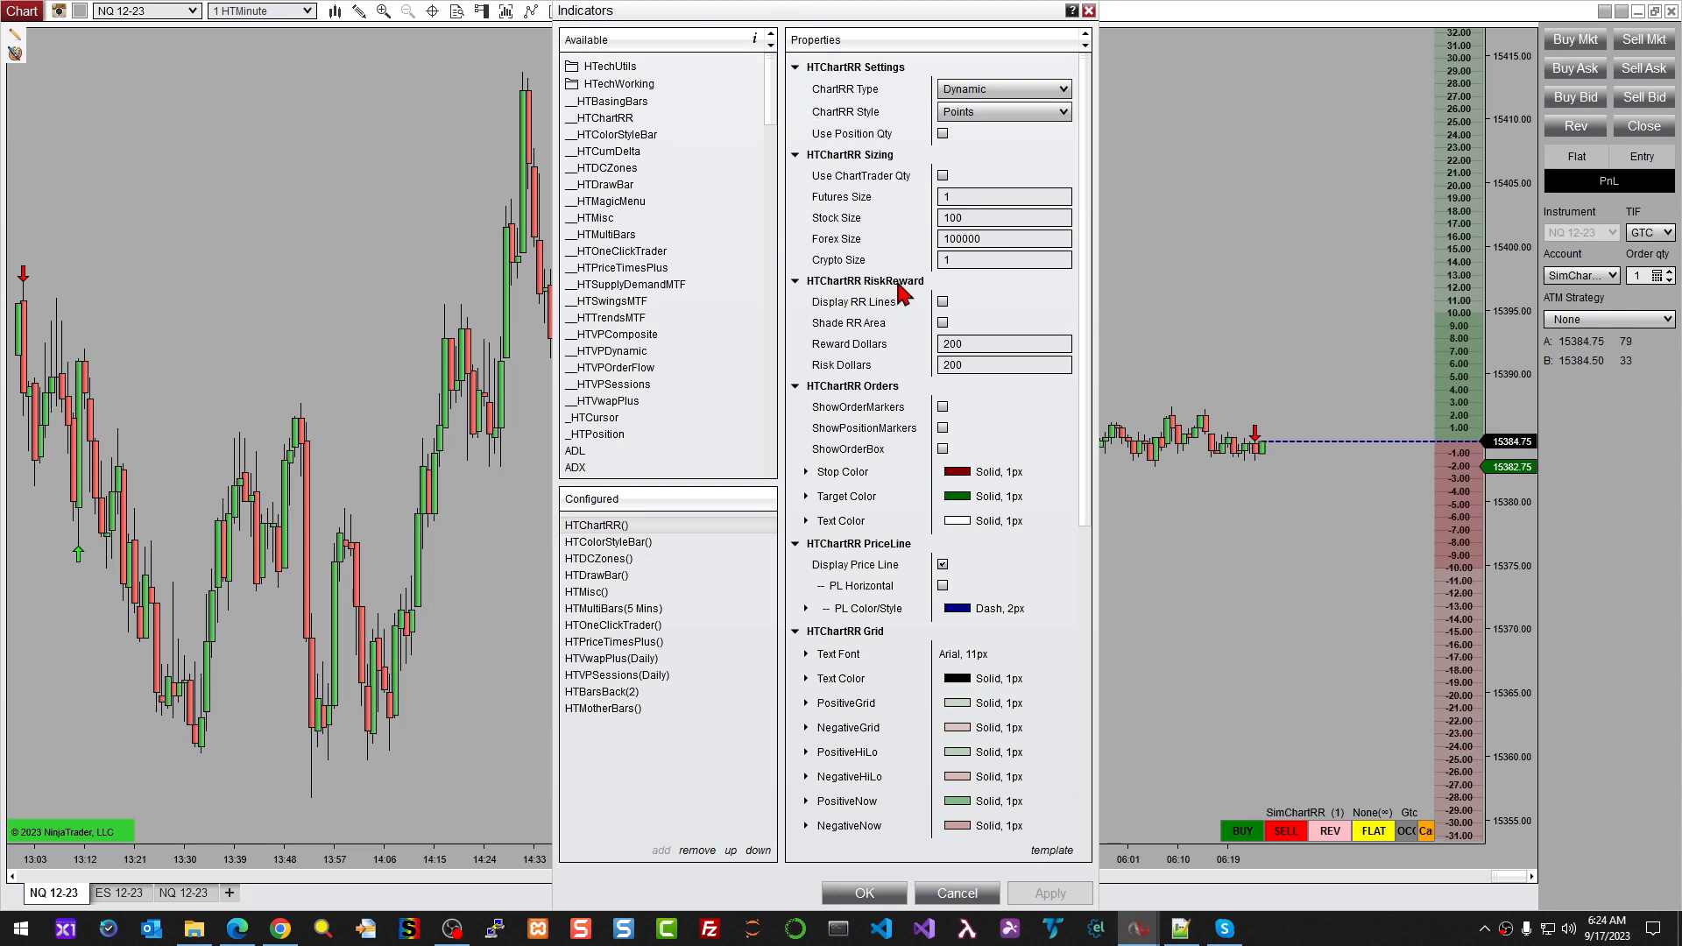
click(975, 344)
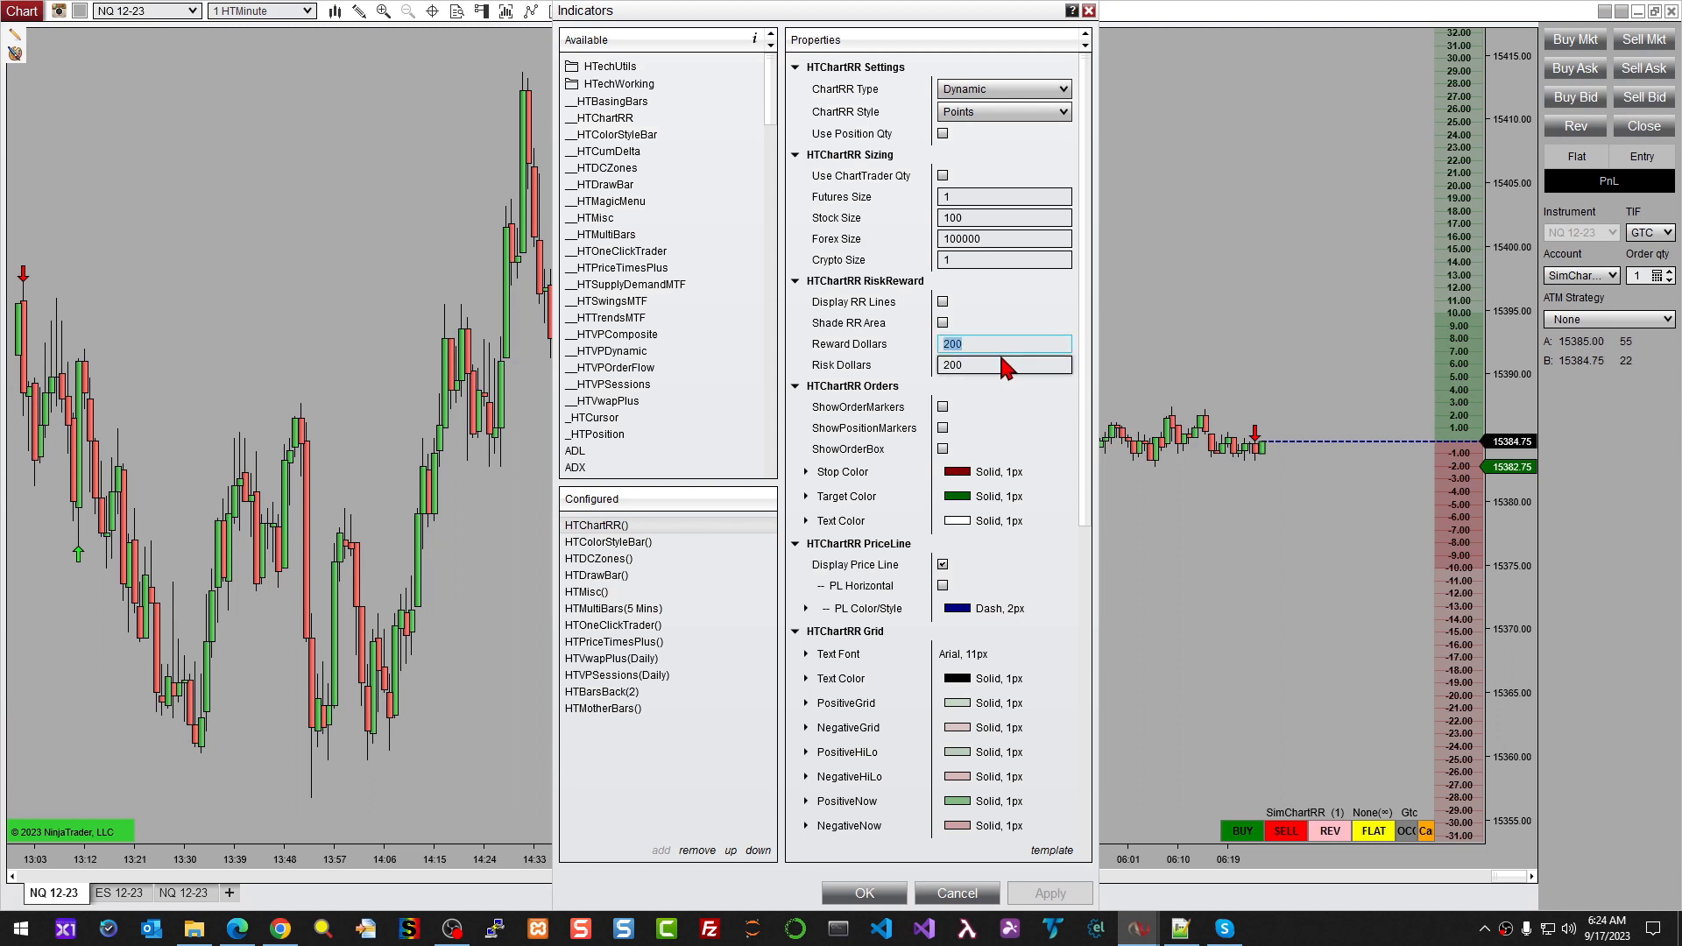
click(977, 364)
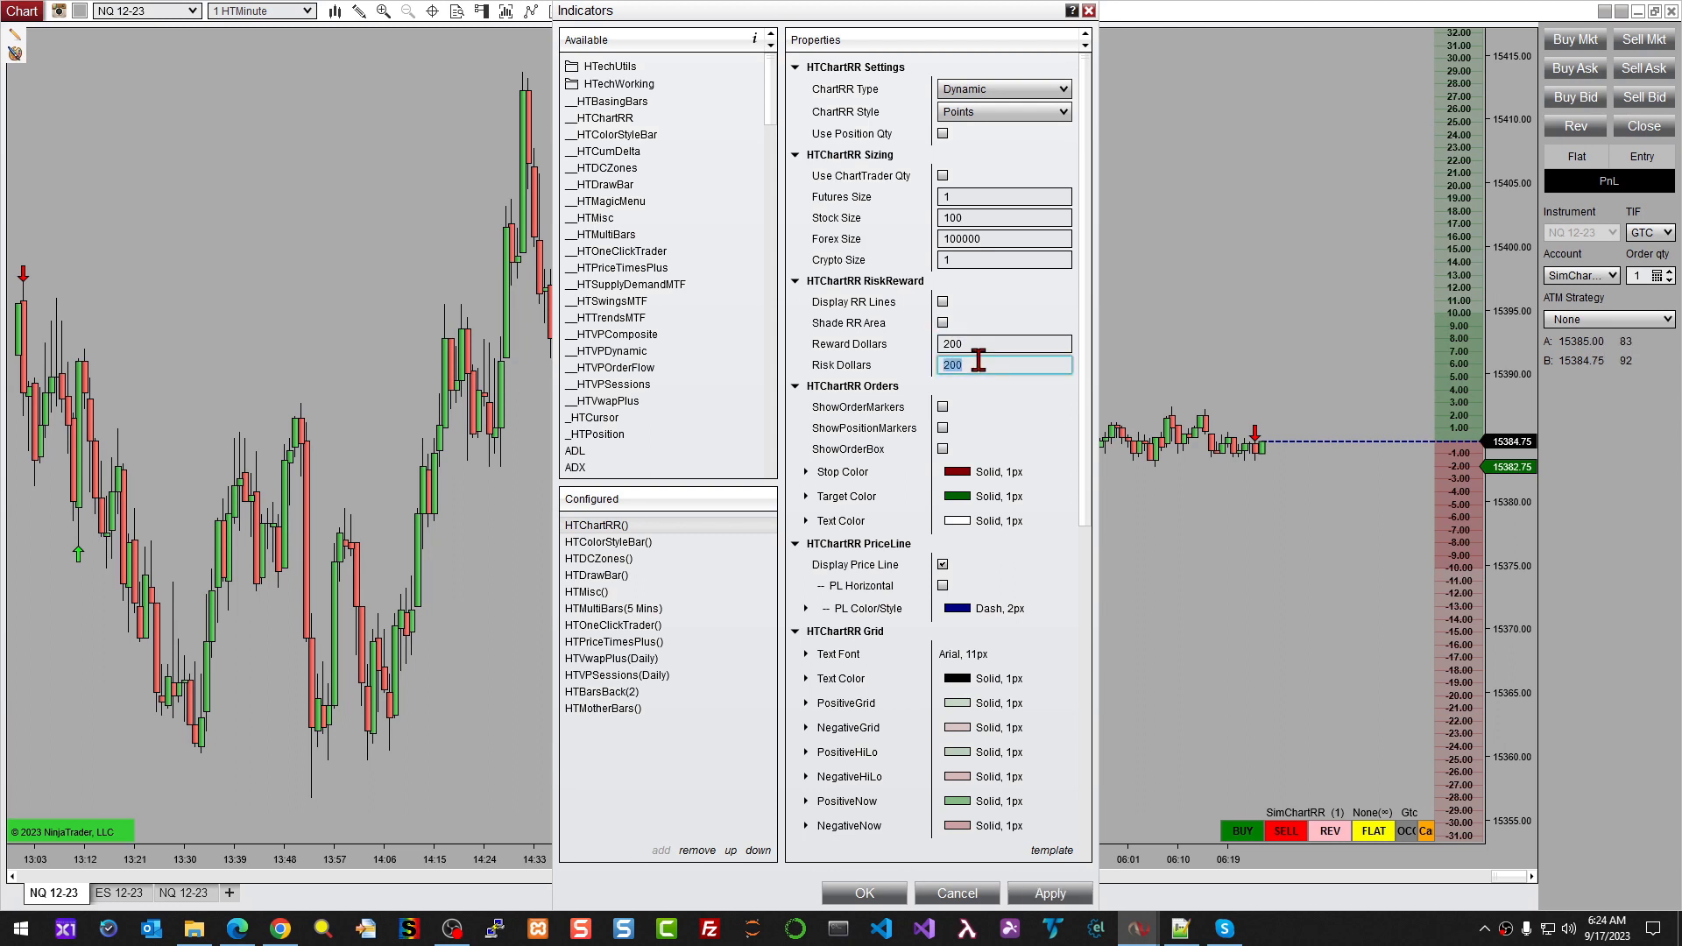
click(1013, 345)
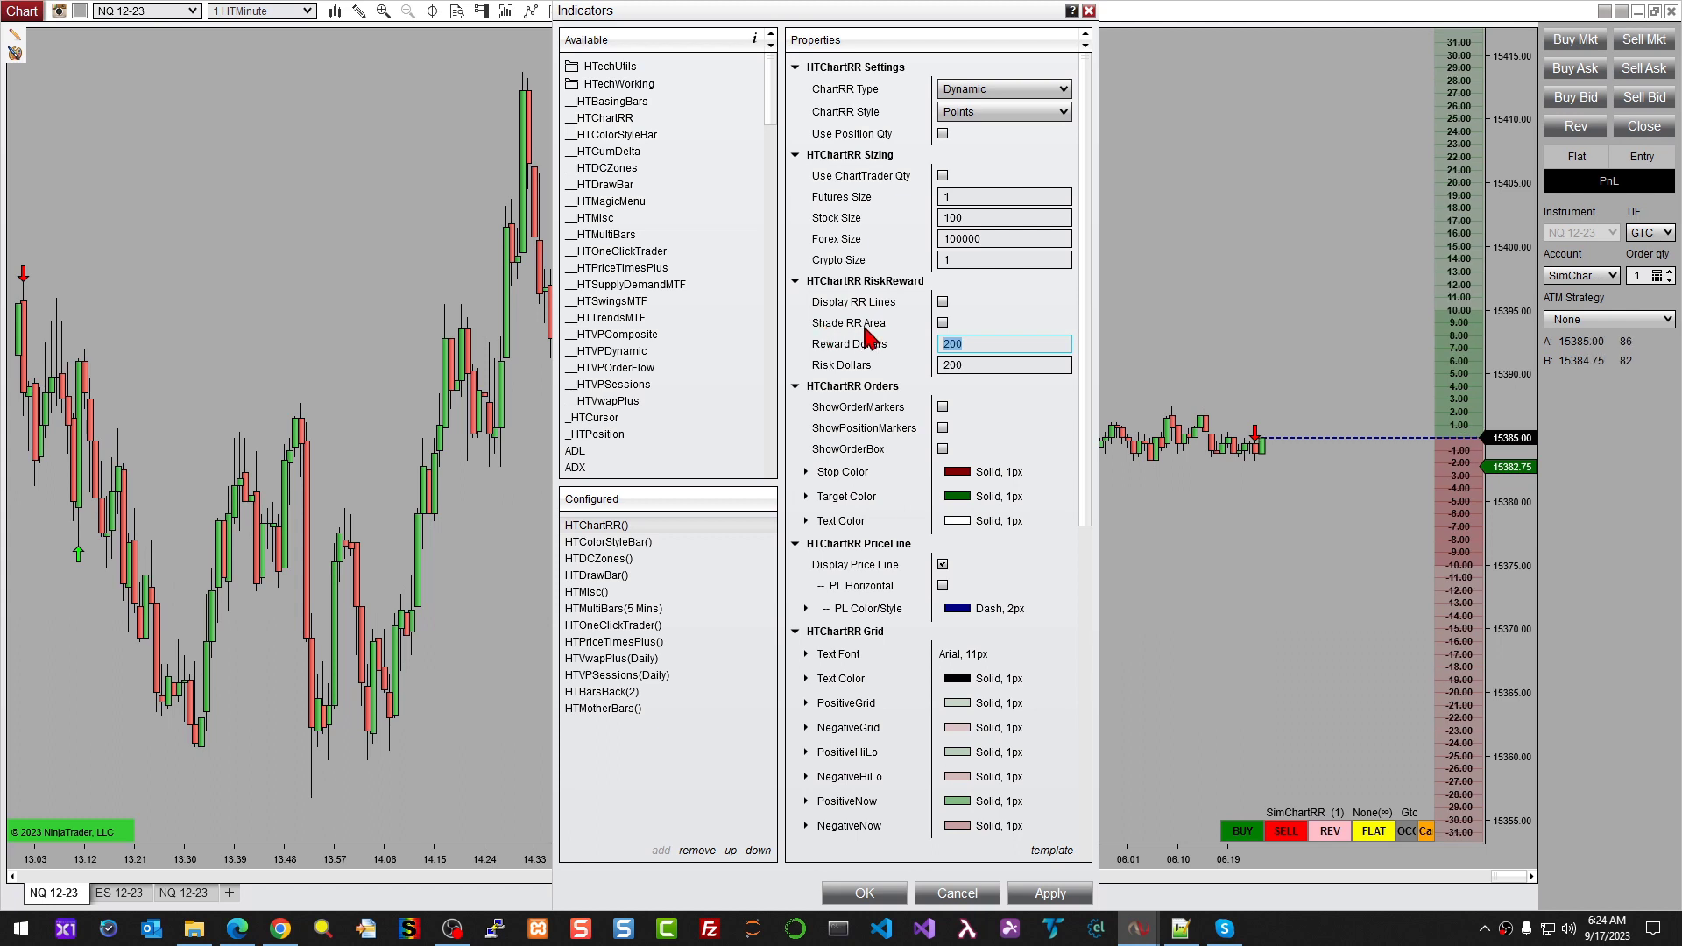
click(943, 303)
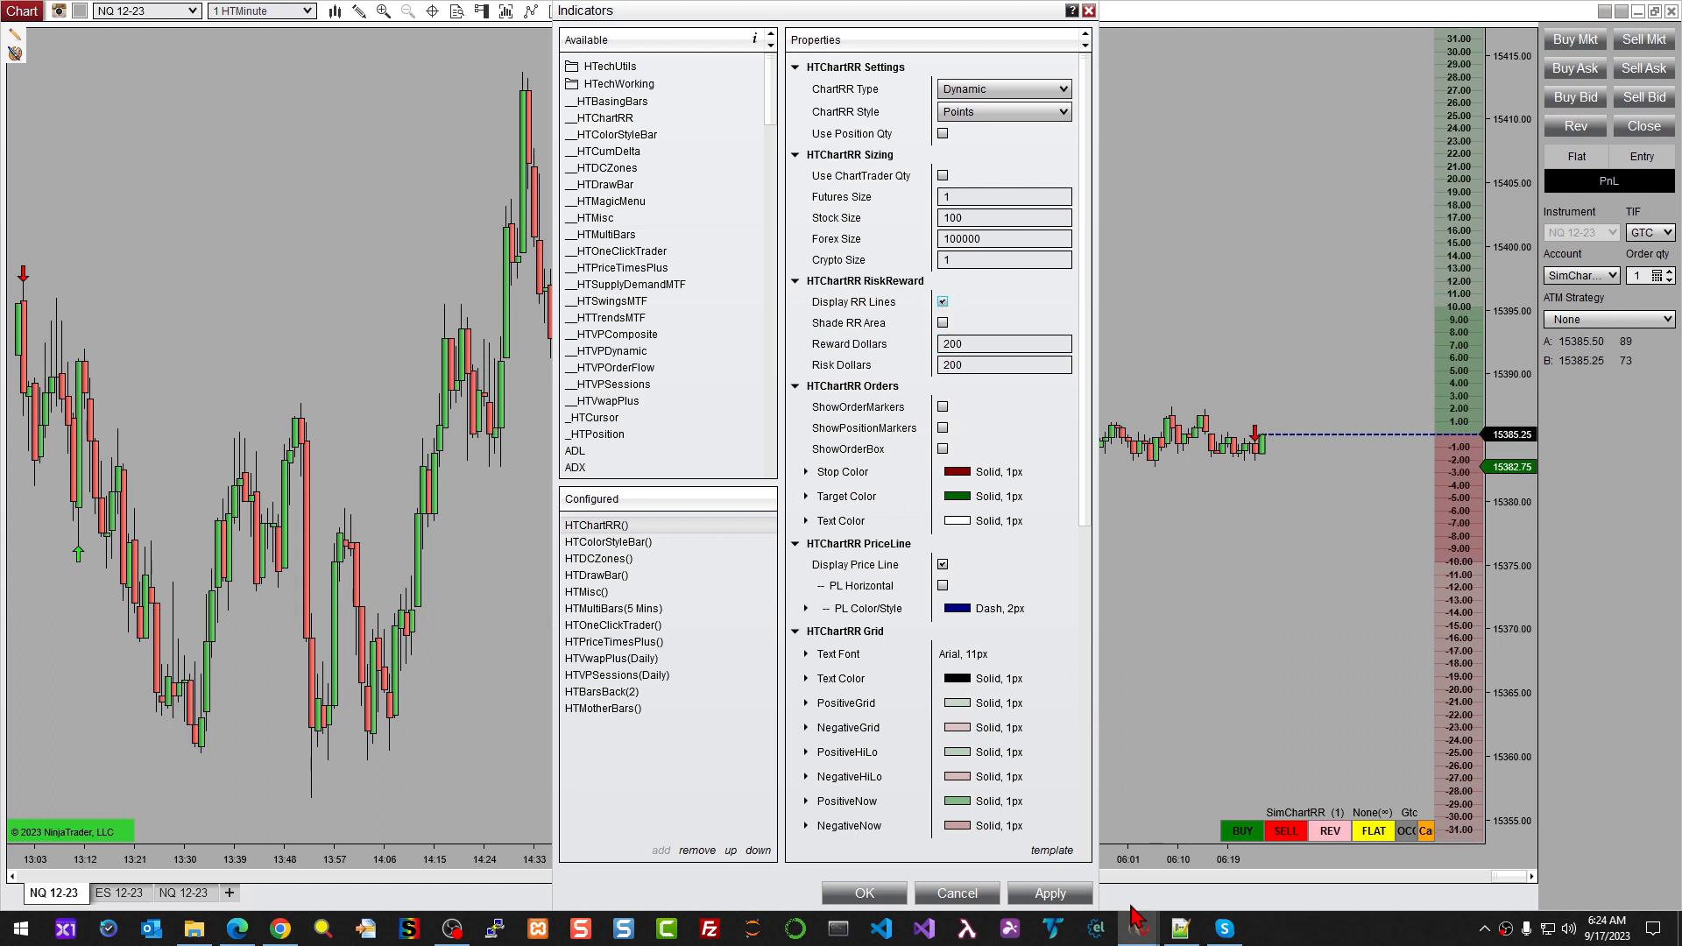
click(1062, 894)
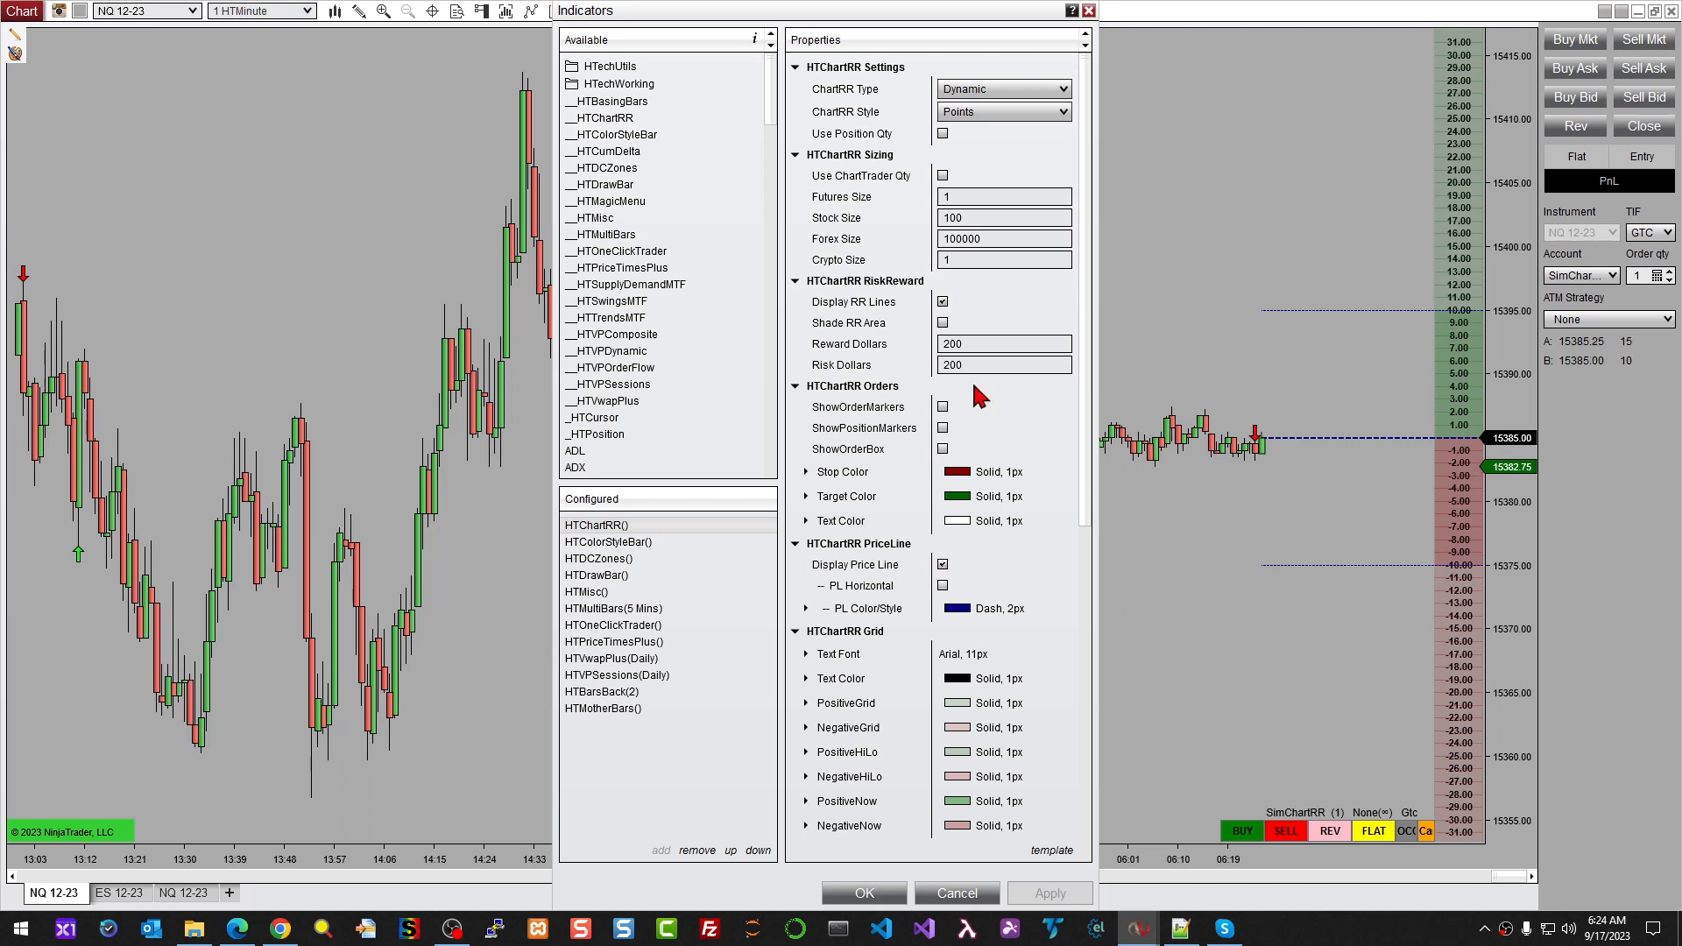
Apply Shade RR Area with a shaded width of 0, then turn the shading off and accept the indicator settings.
click(943, 322)
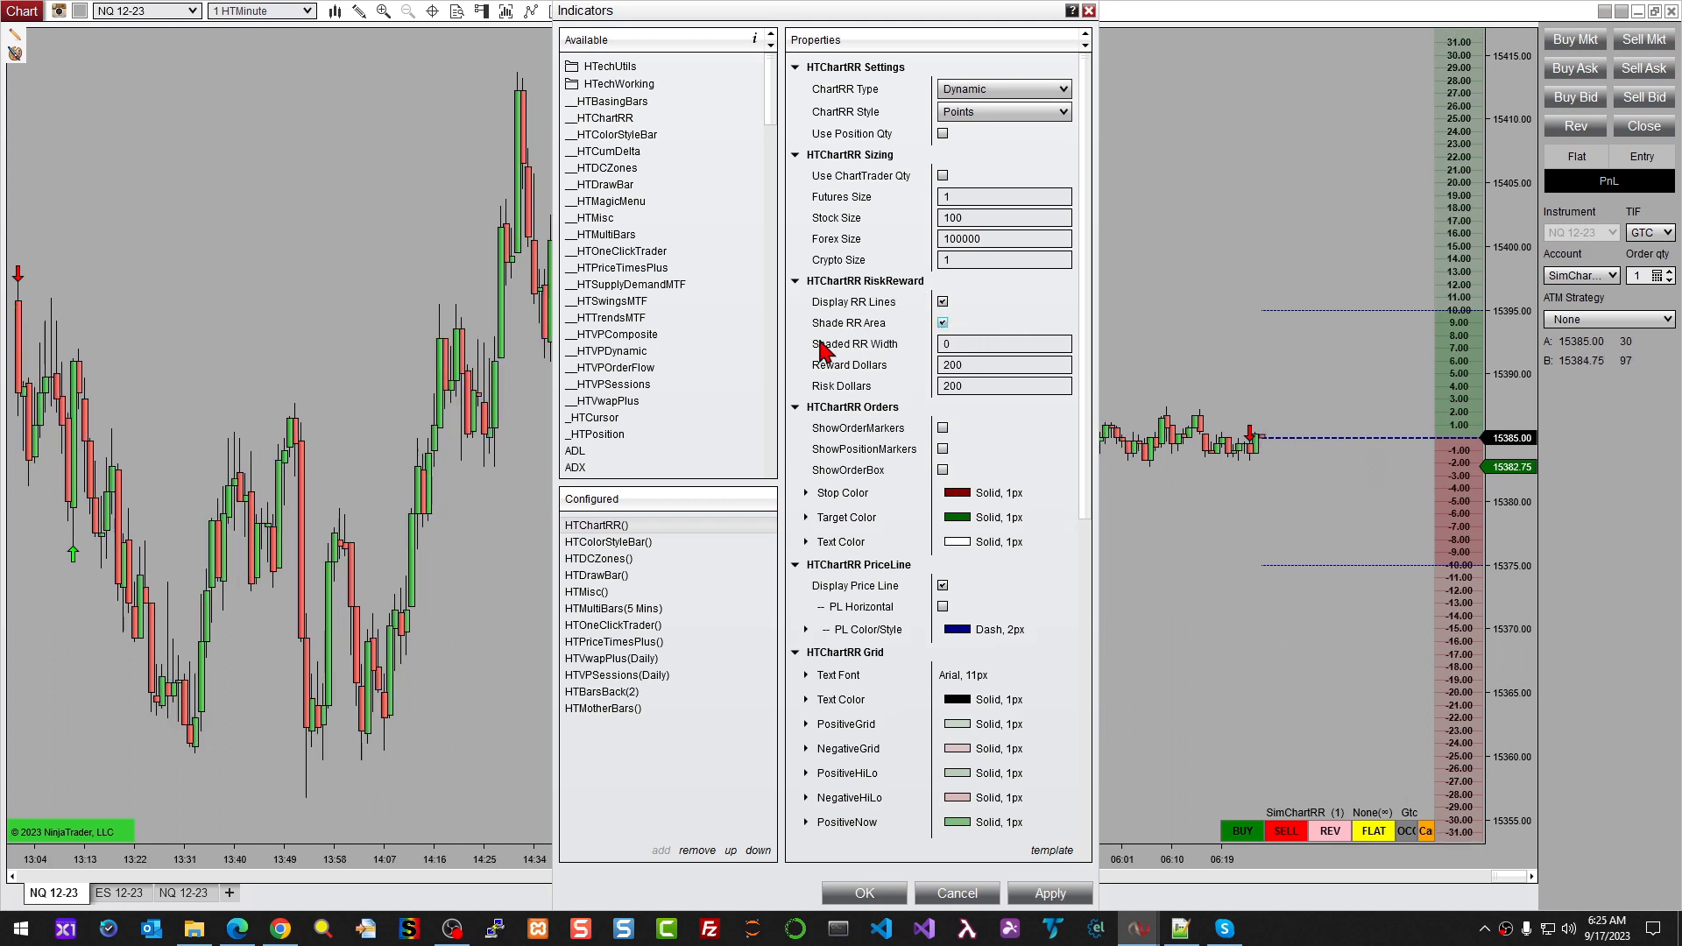
click(971, 340)
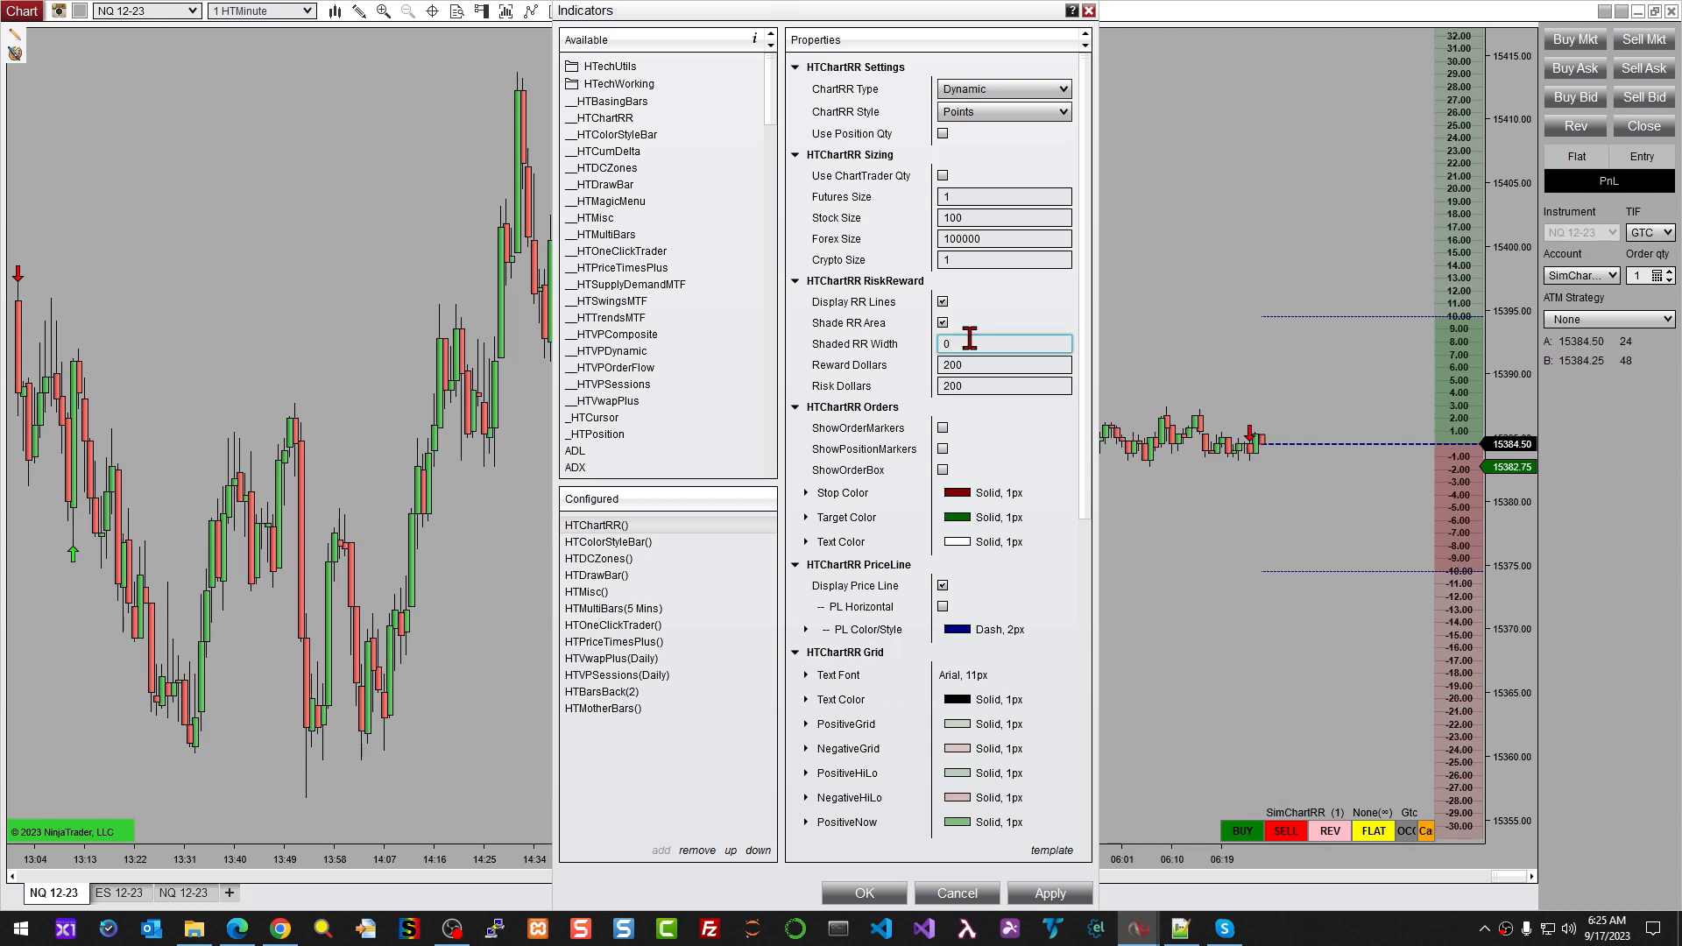
click(1067, 904)
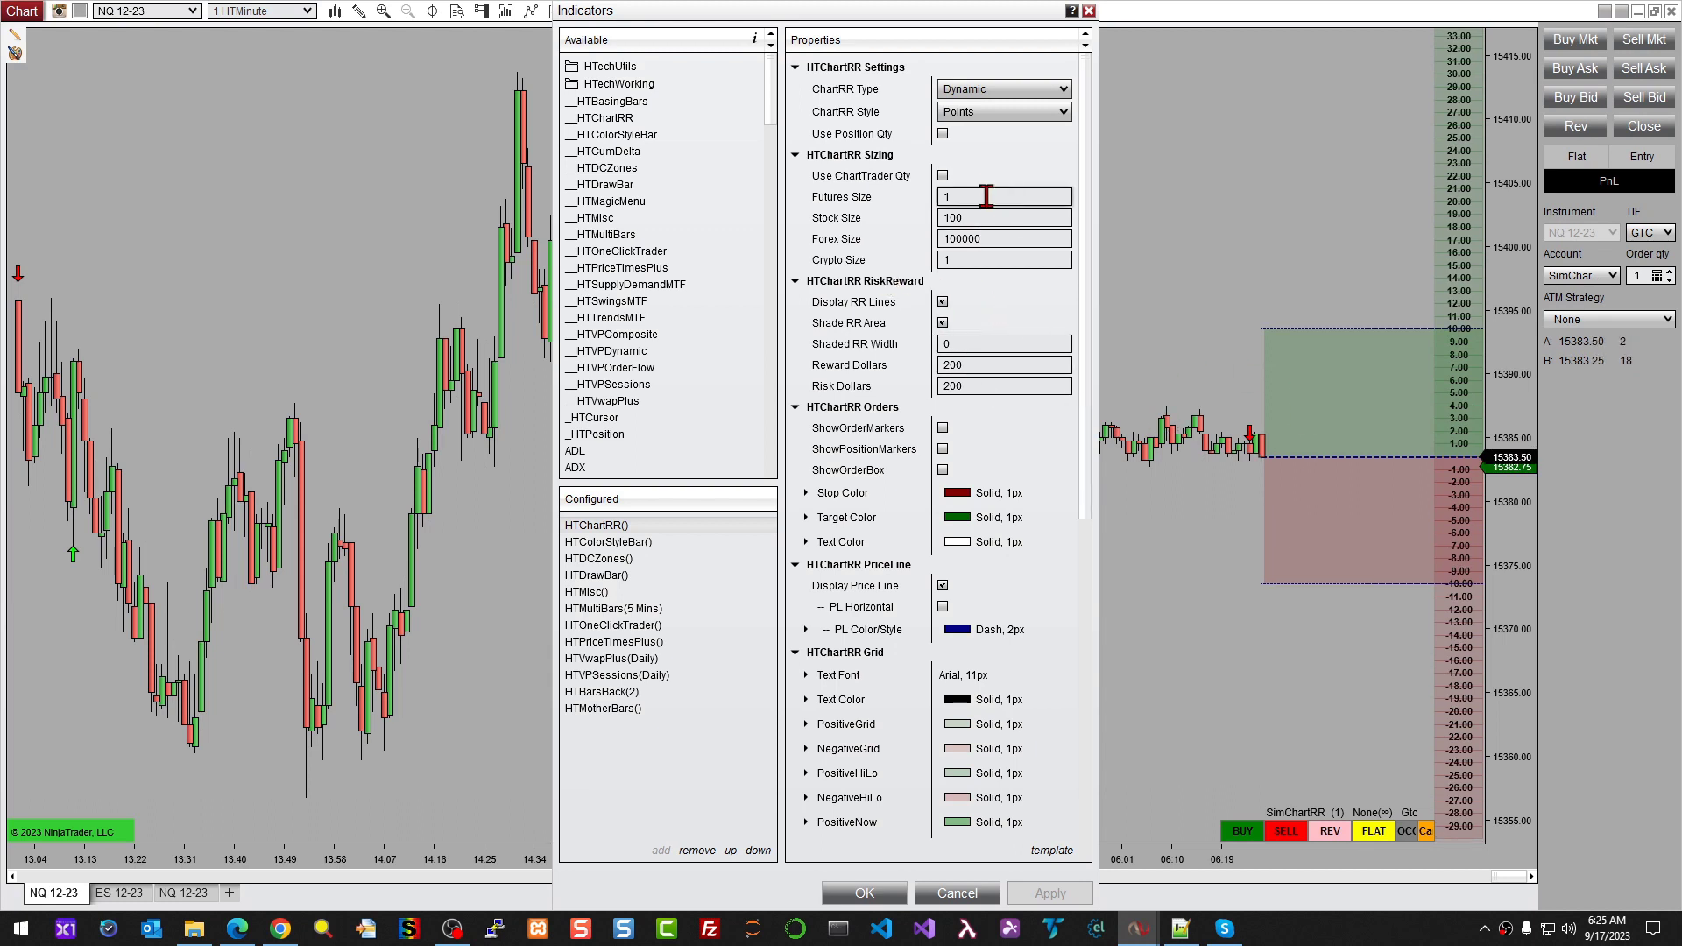
click(942, 322)
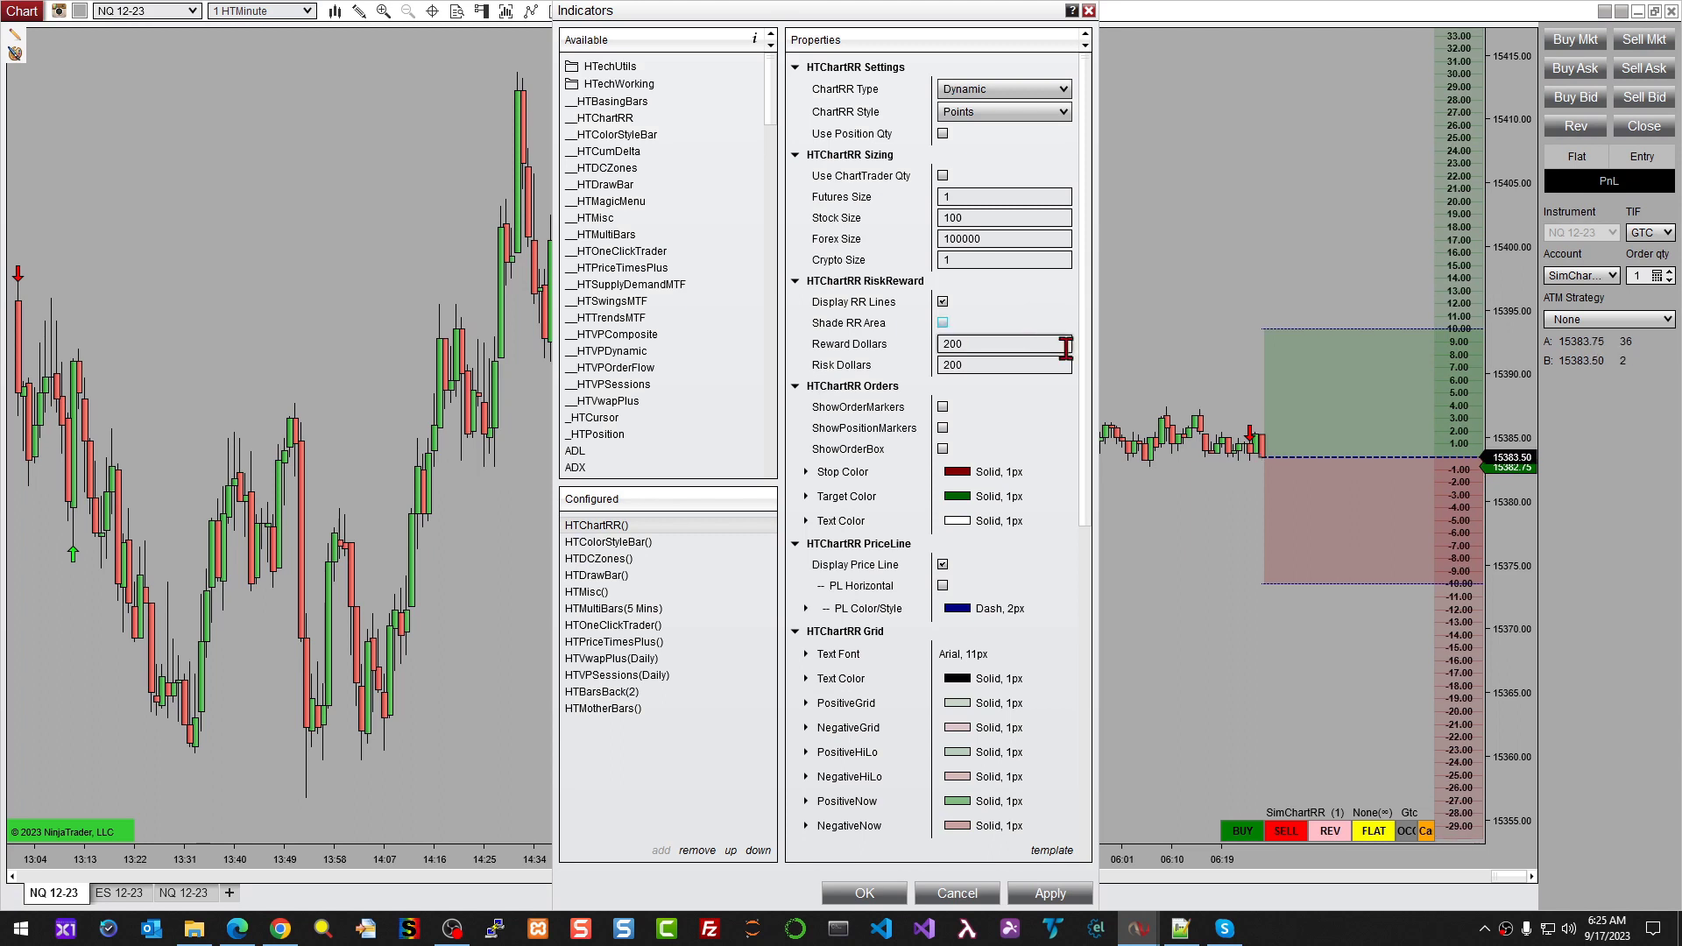
key(Return)
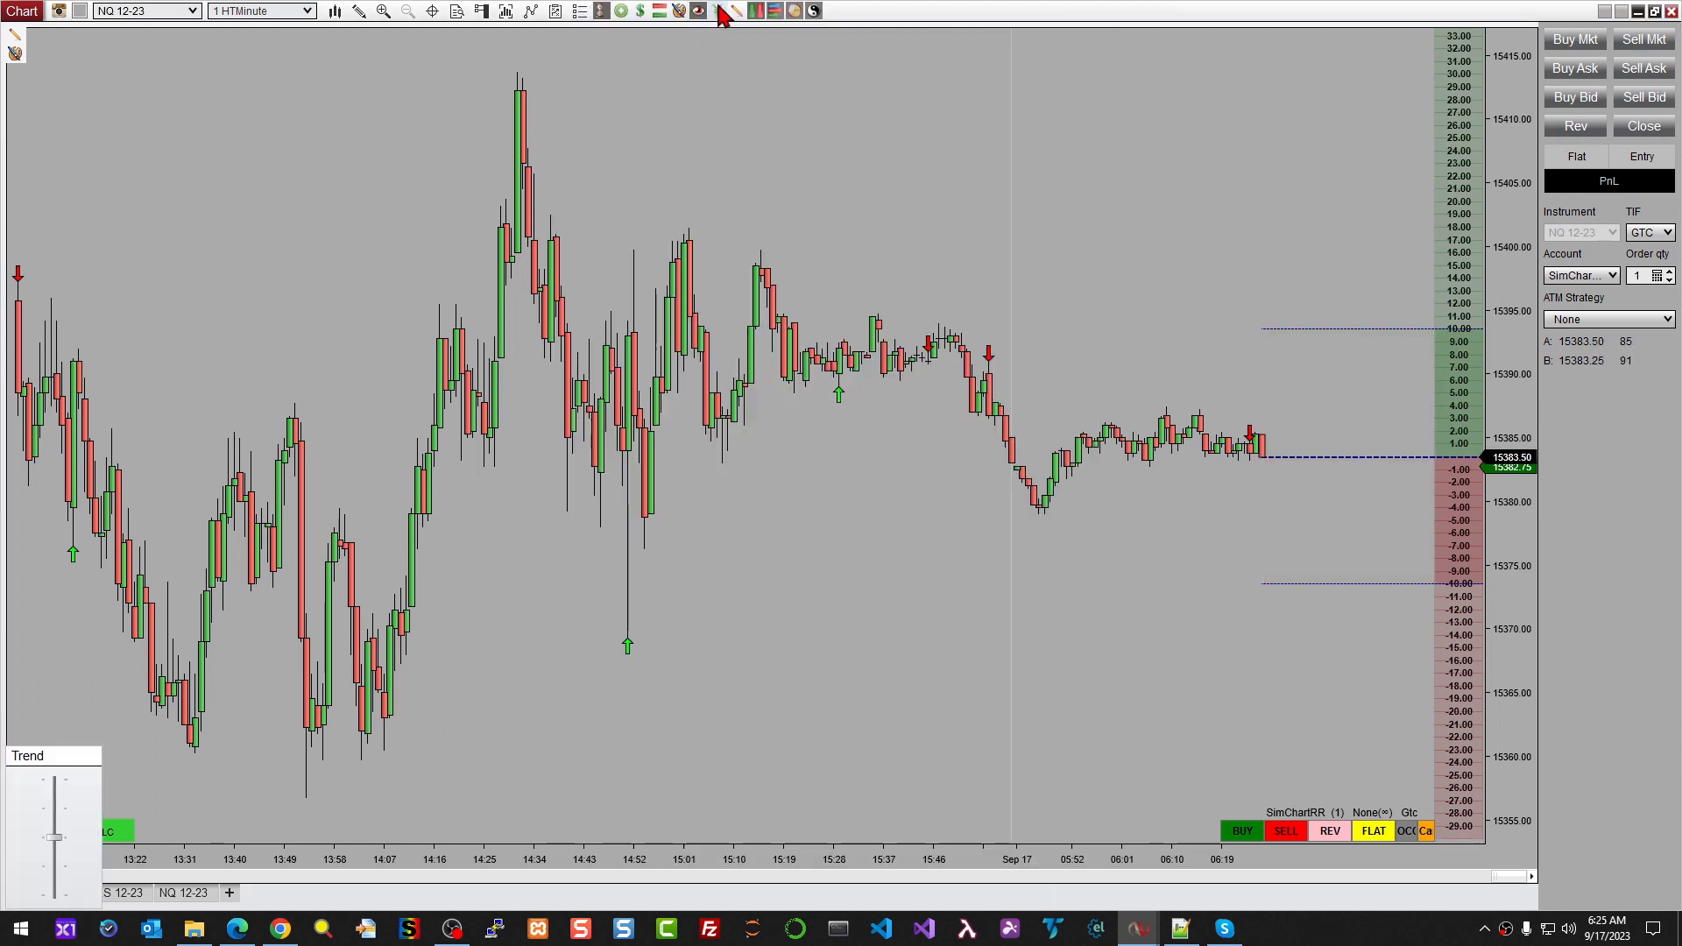
Enable Show RR Lines in the chart's quick risk/reward options, and switch Shade RR Area on and off again.
click(640, 10)
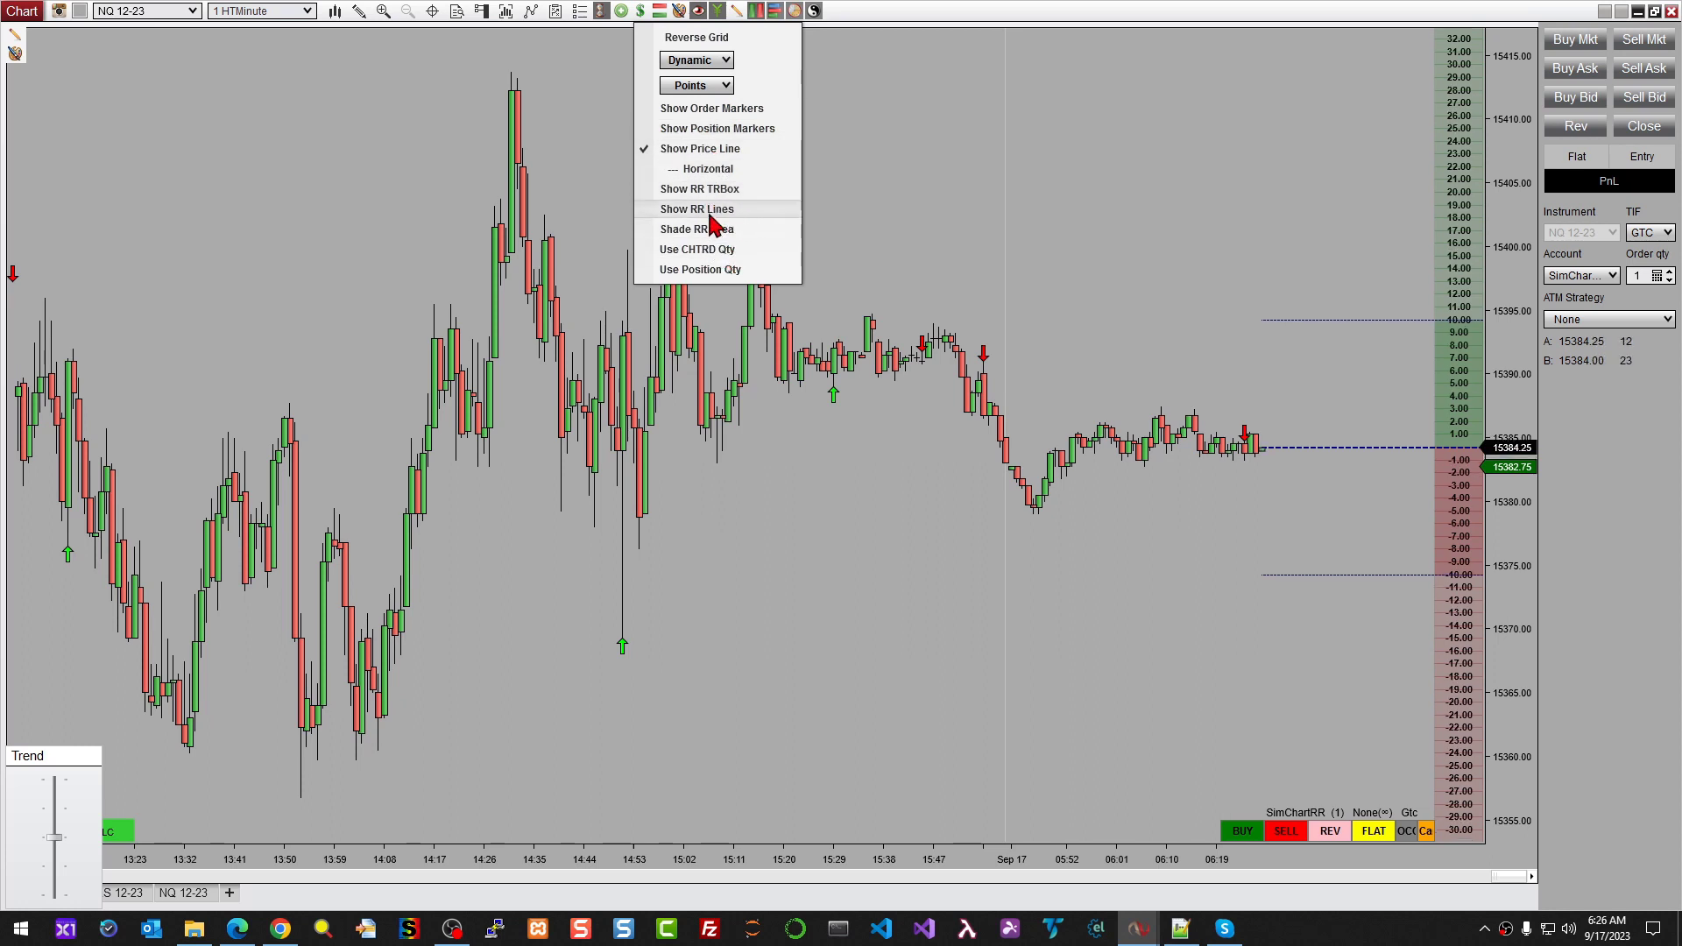
click(712, 215)
click(711, 216)
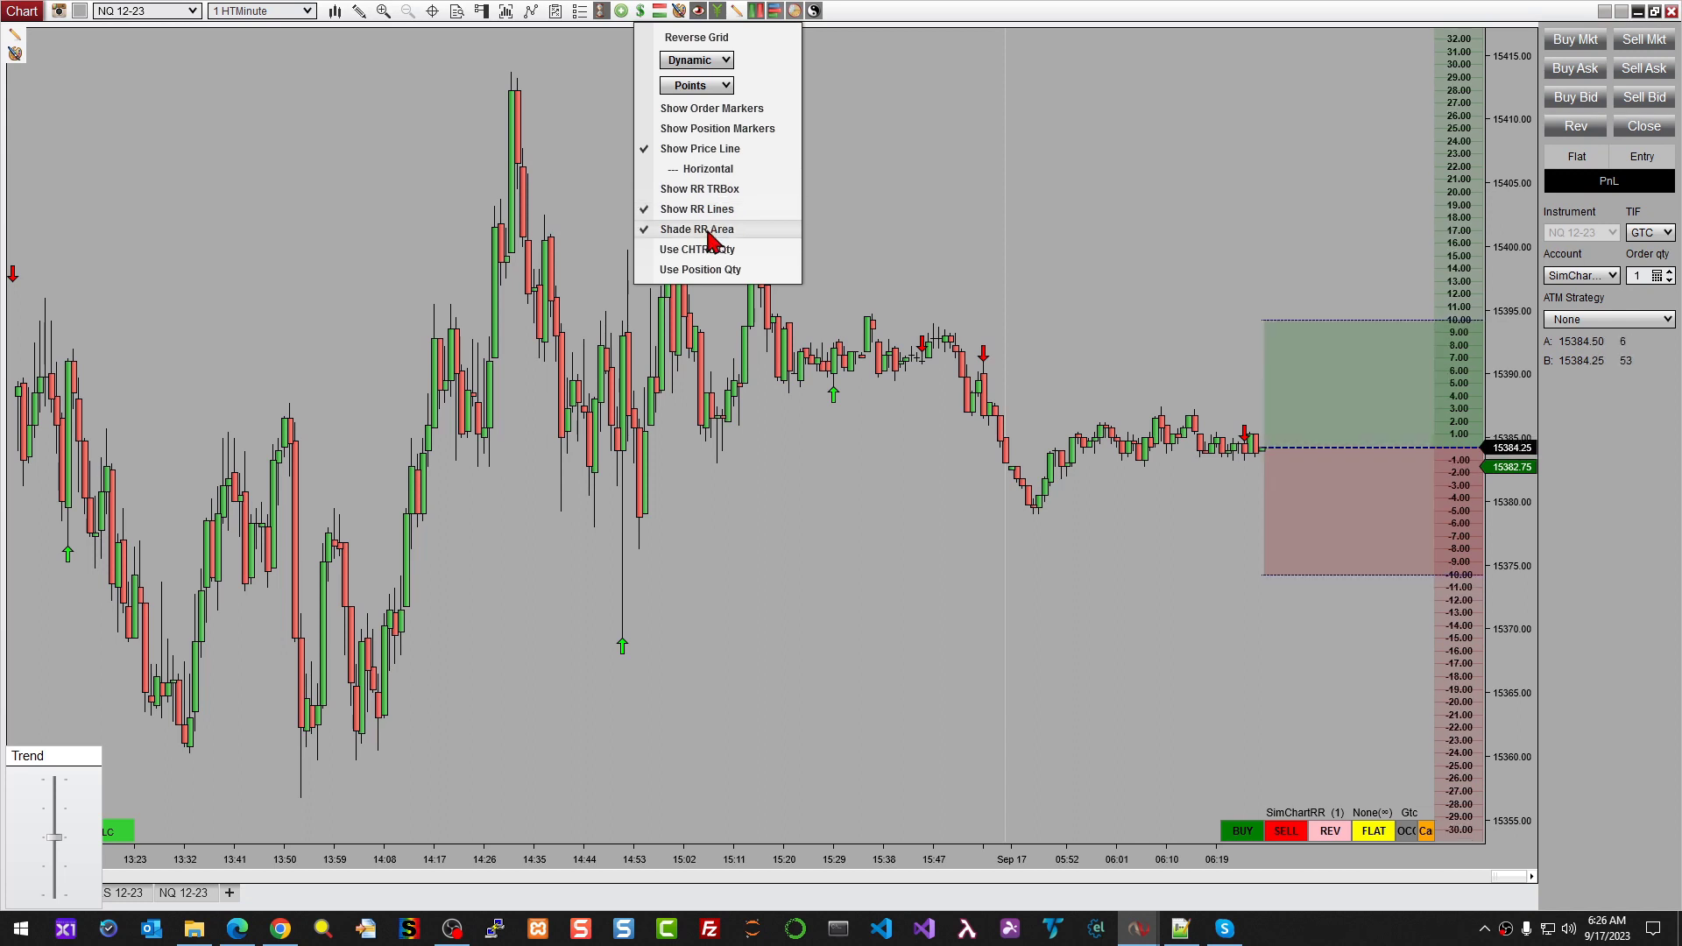
click(710, 231)
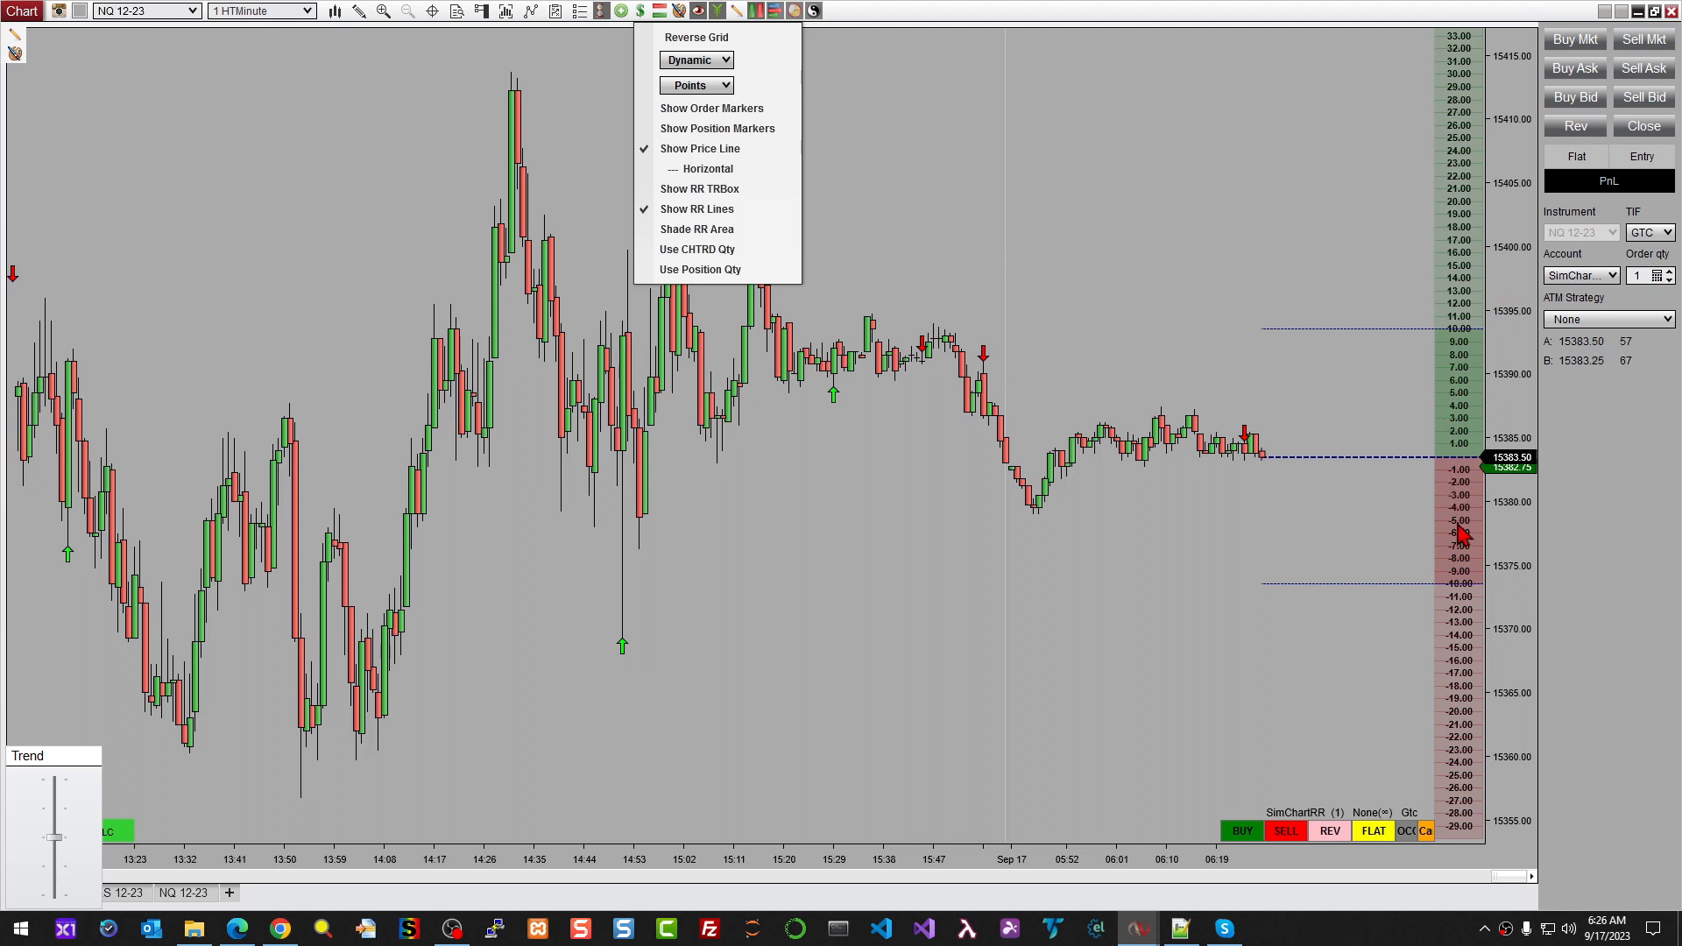
click(951, 101)
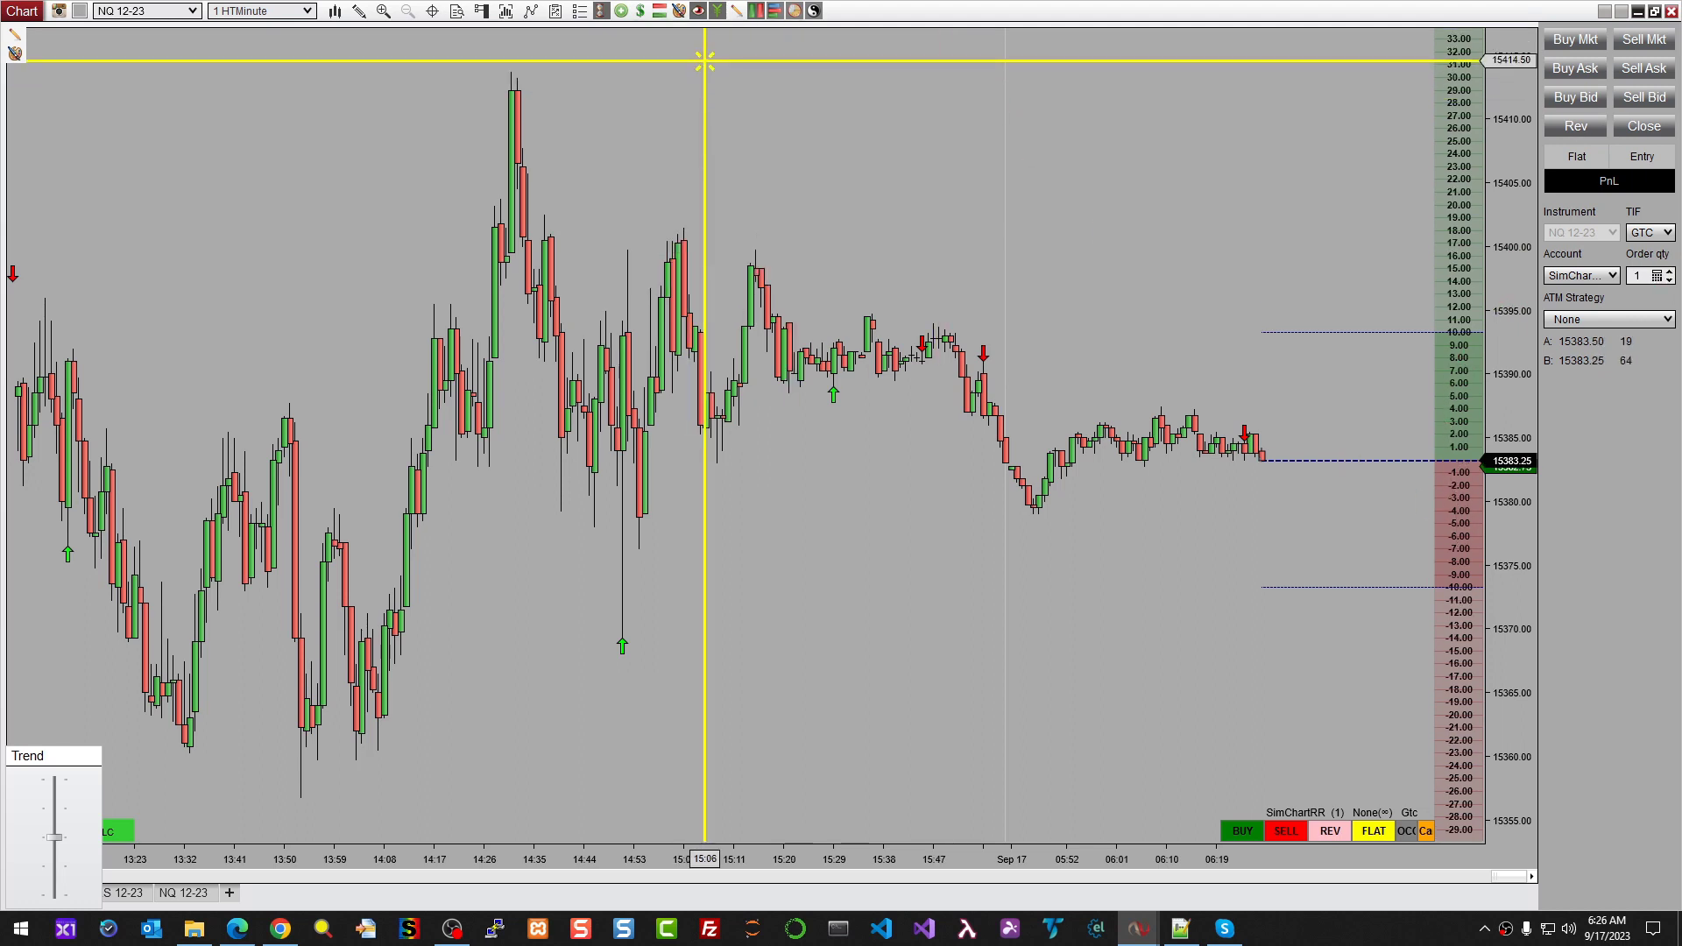
Set the Futures Size in the HTChartRR indicator settings to 2 and apply it to the chart.
right_click(705, 60)
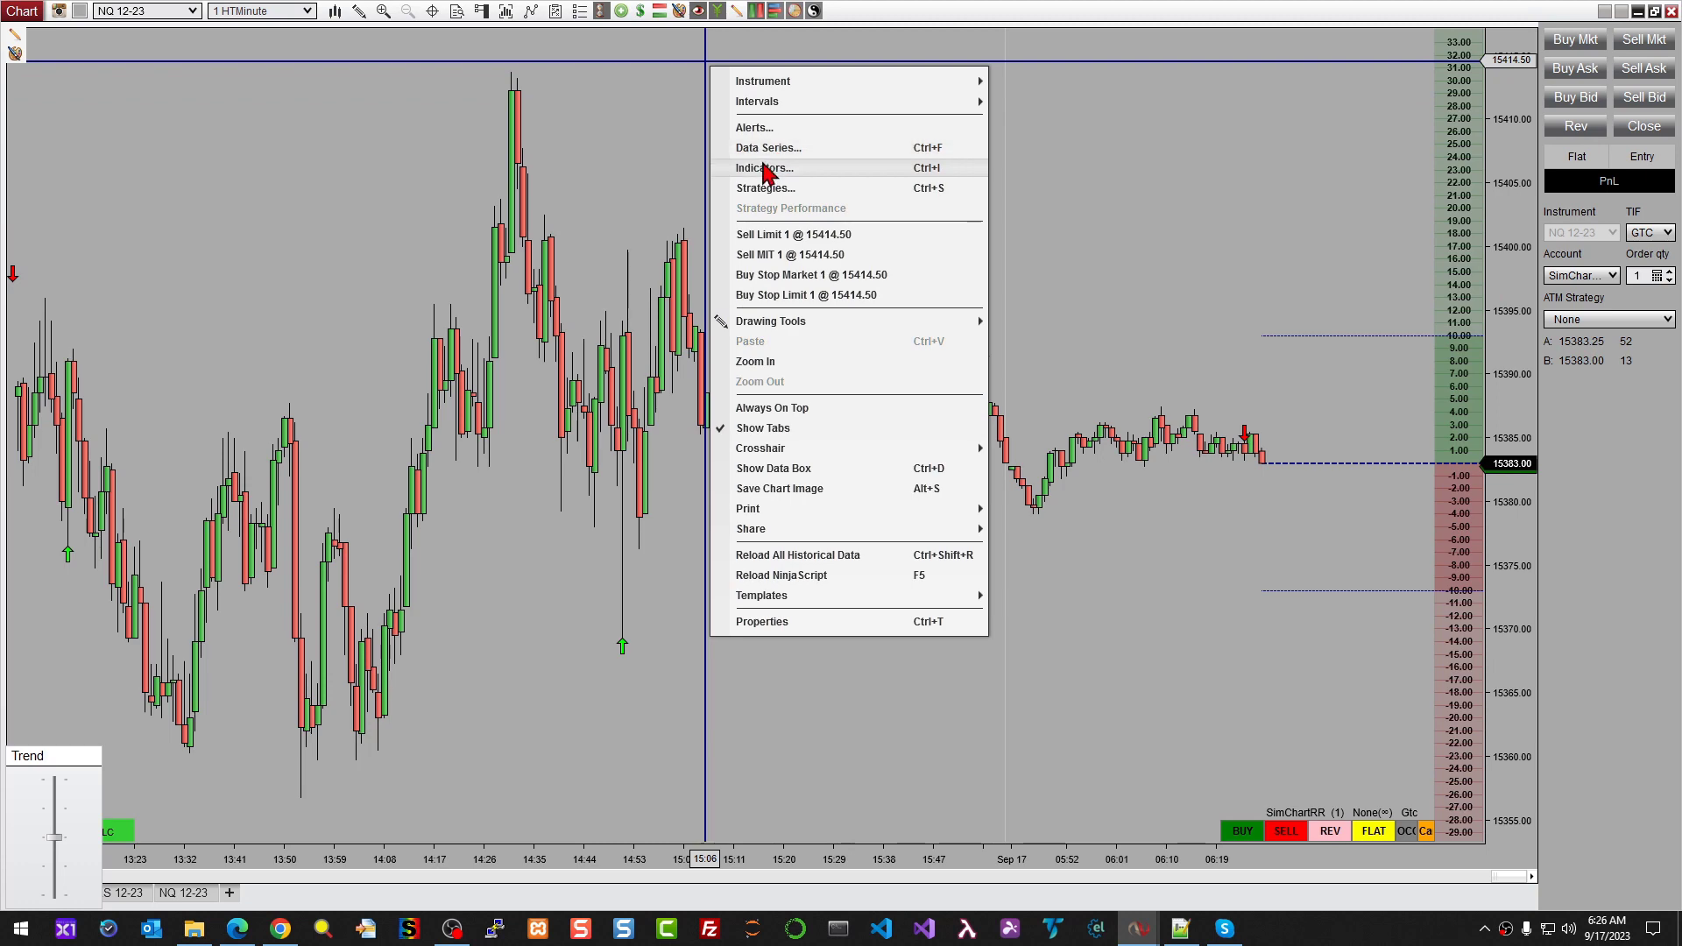
click(762, 168)
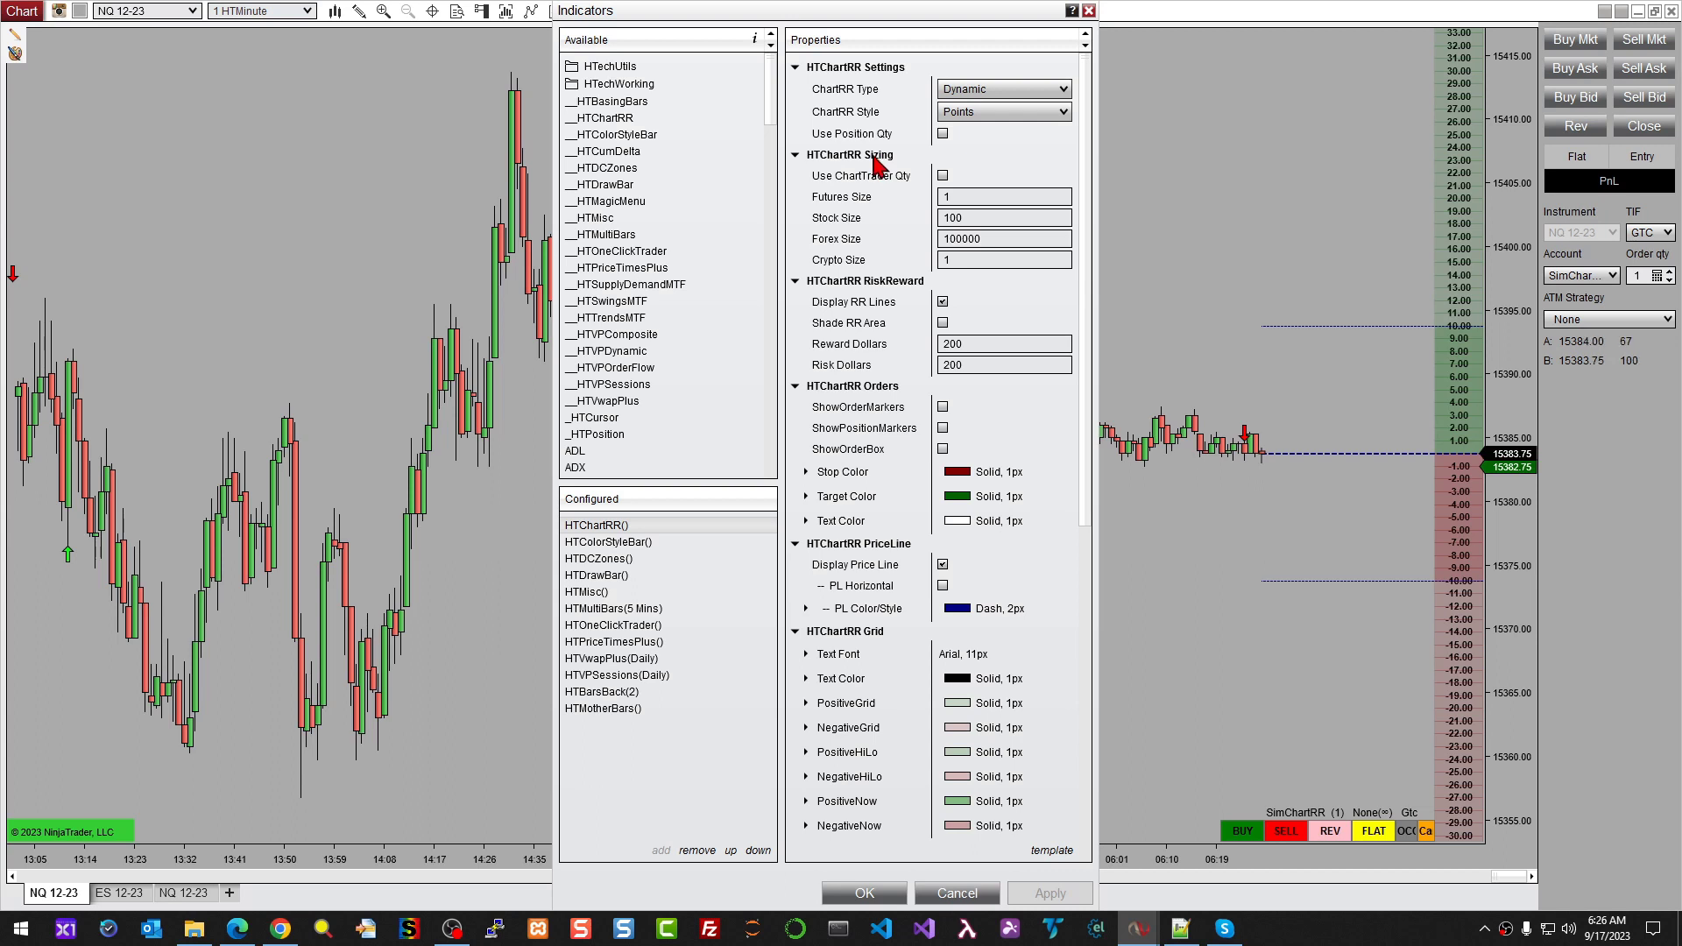
double_click(964, 197)
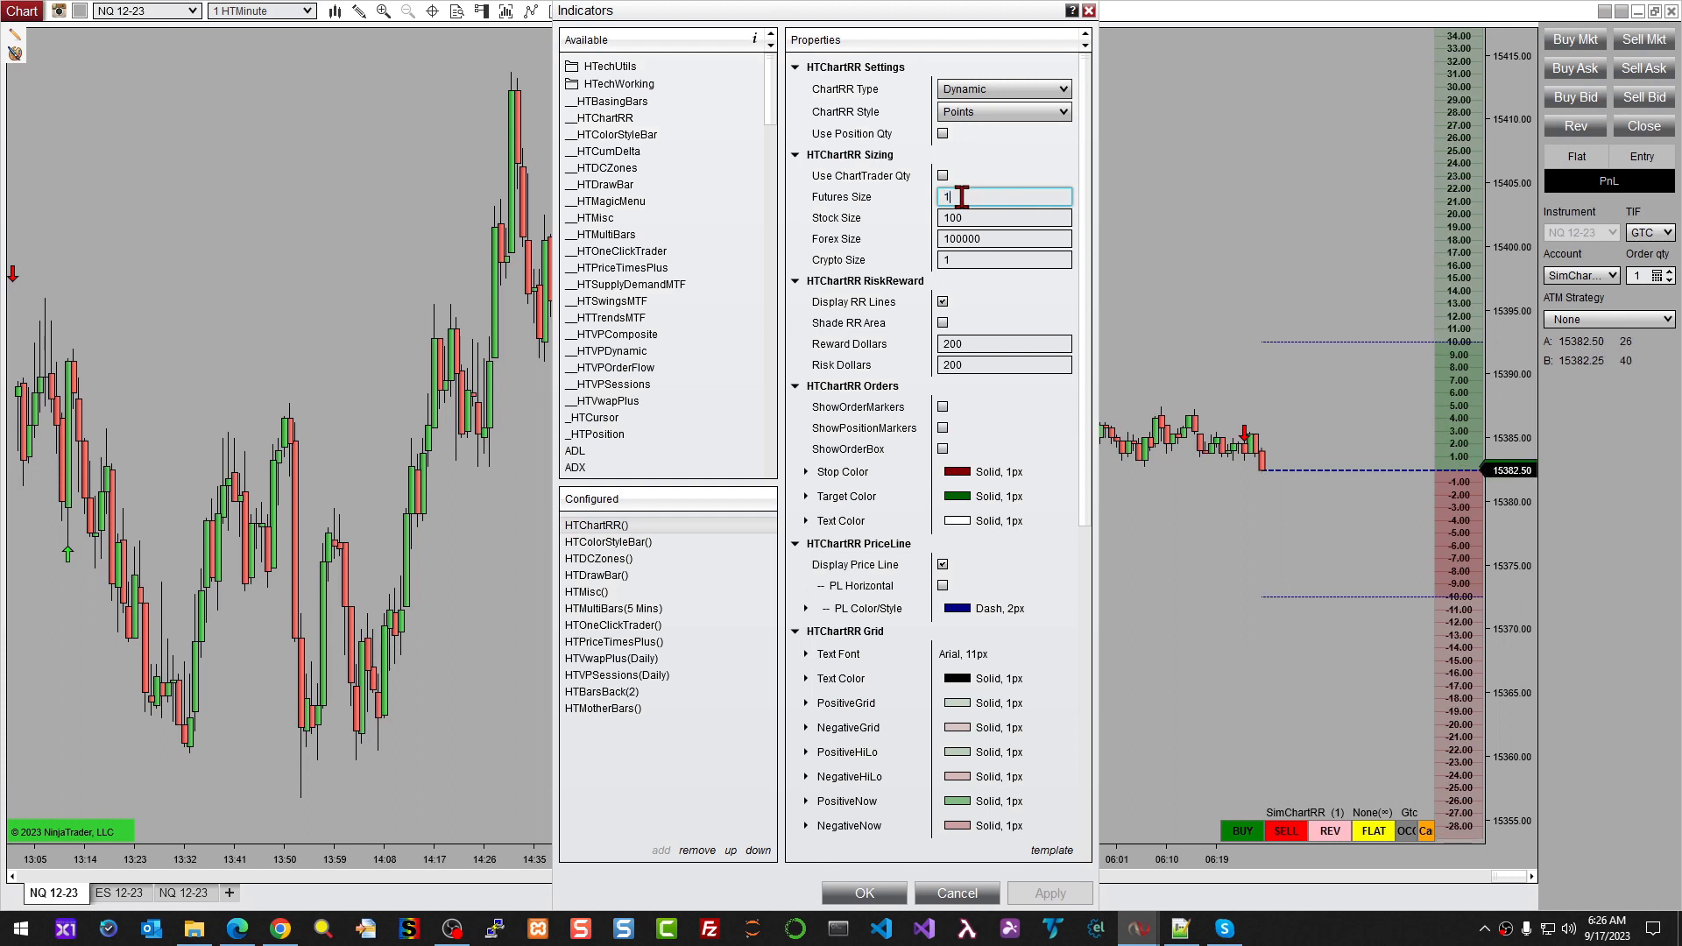
double_click(1017, 198)
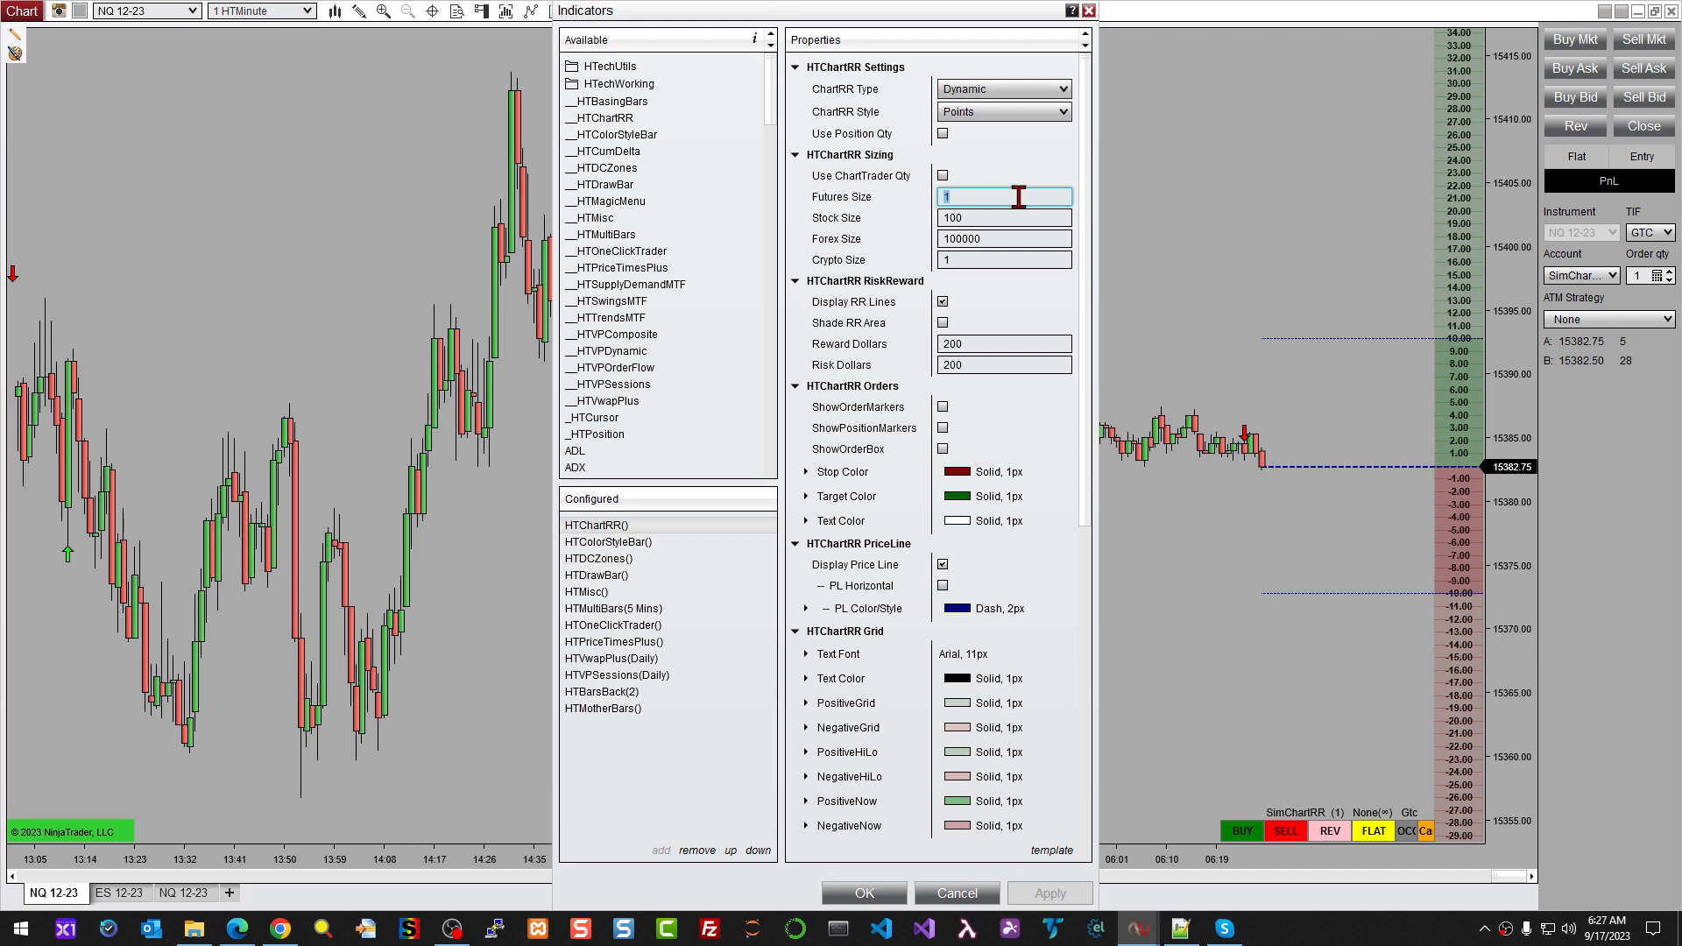
text(1)
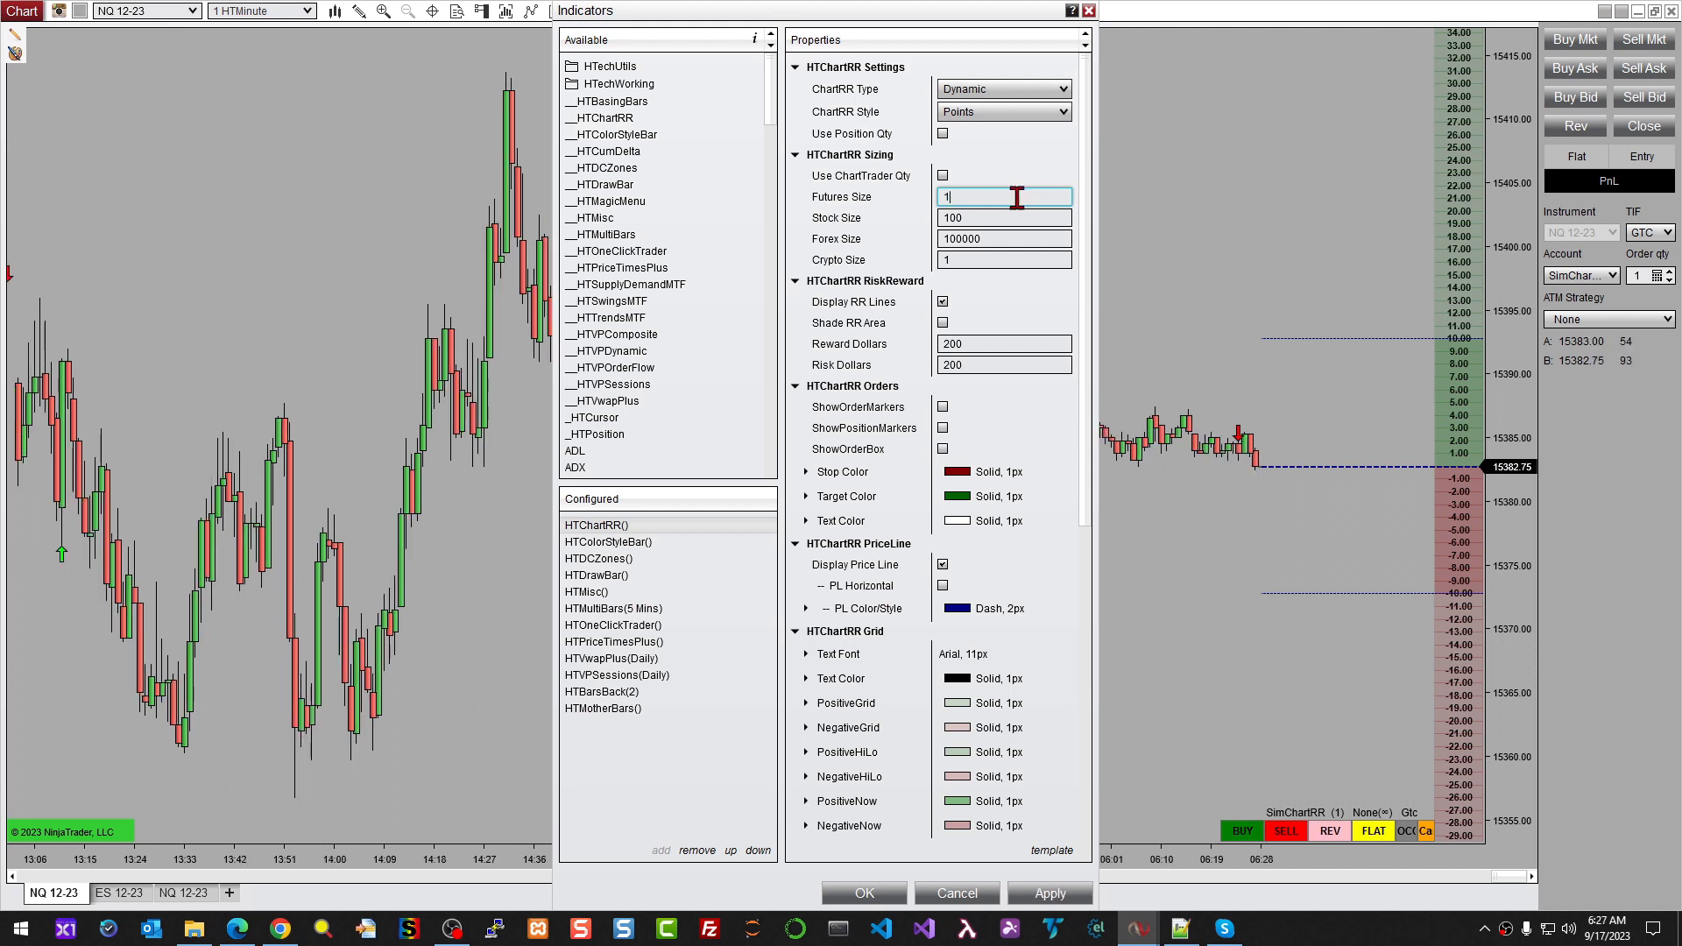
text(2)
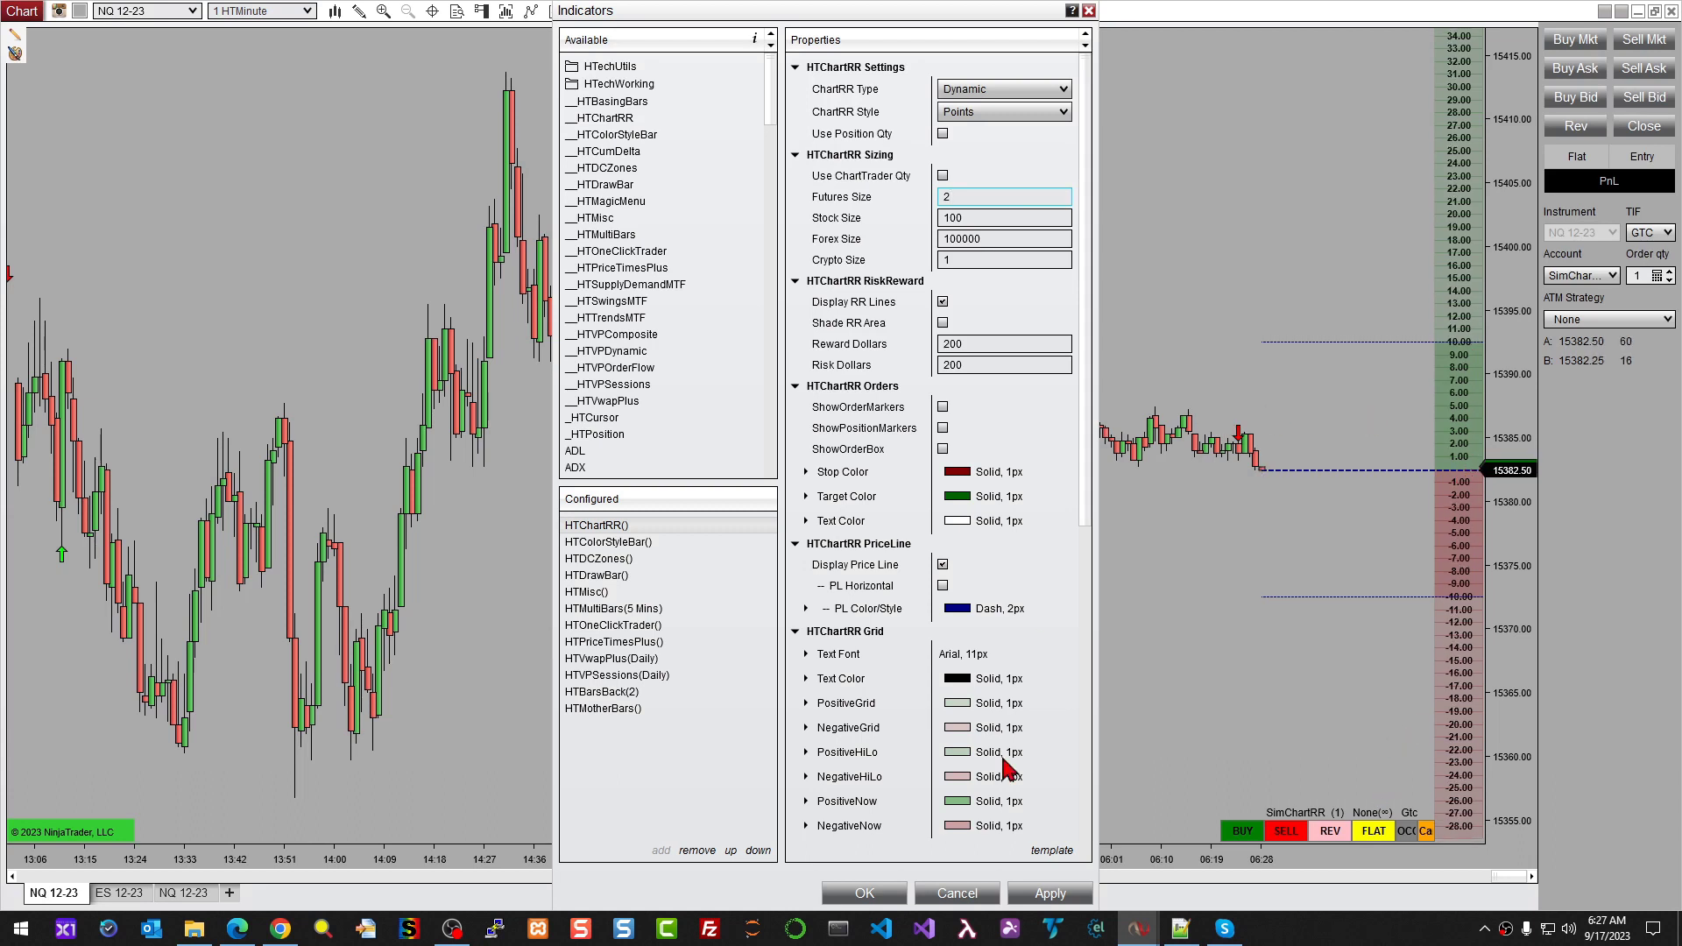
click(1050, 893)
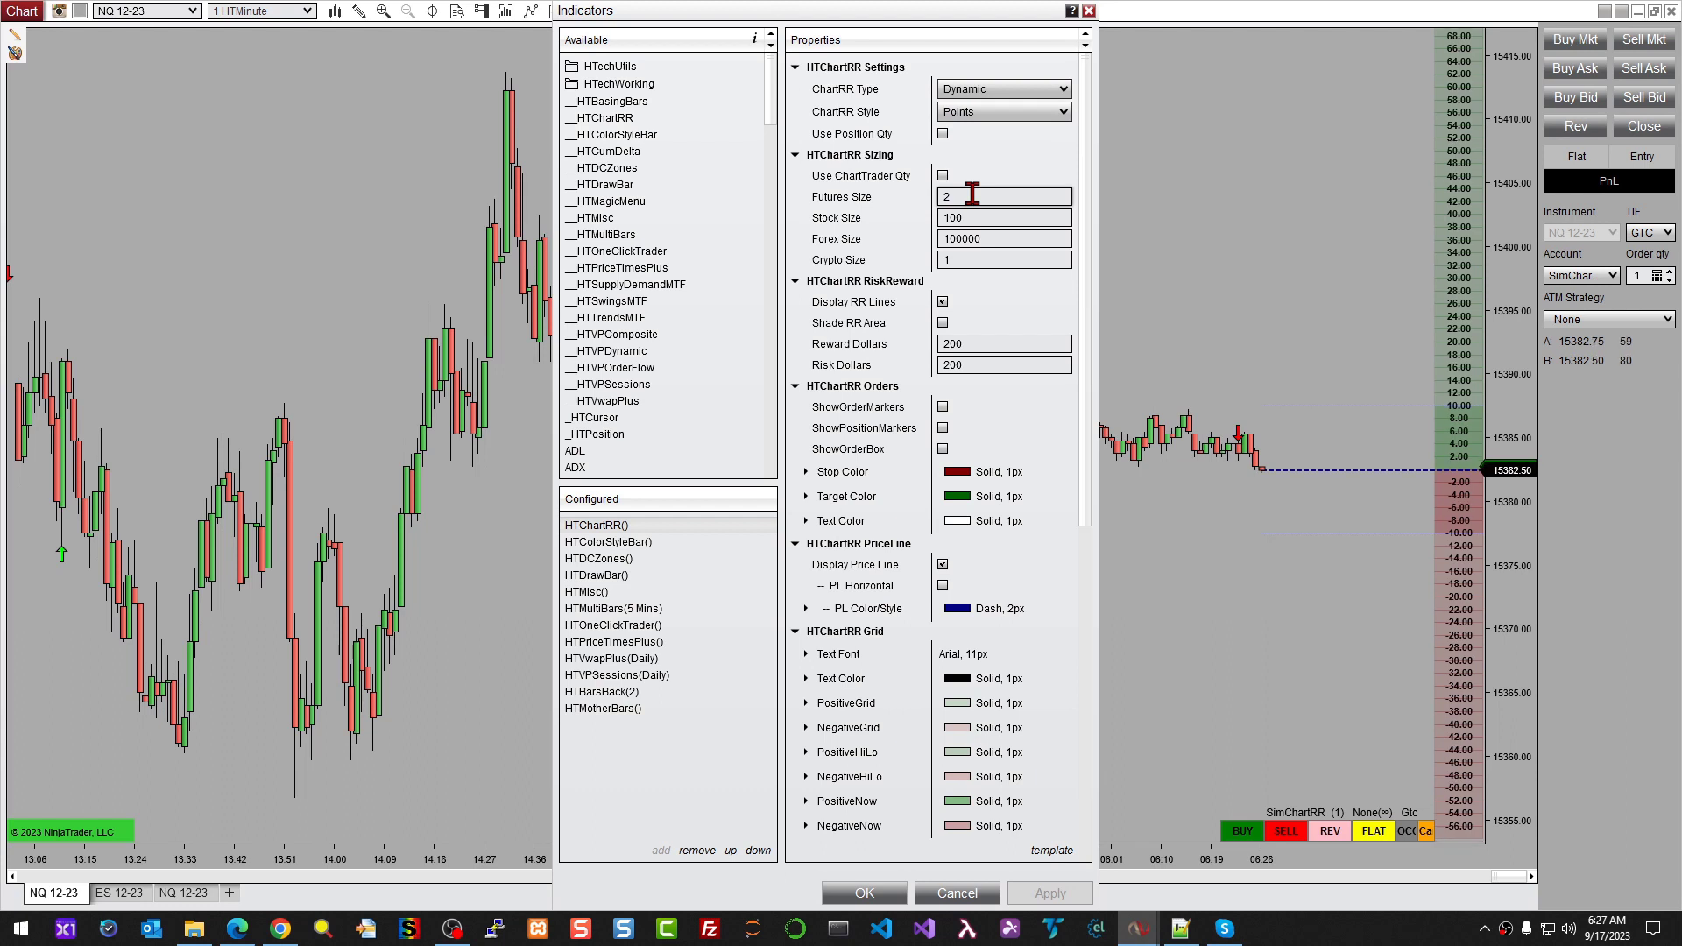
Set the HTChartRR Futures Size to 1 and apply it, then enable Use ChartTrader Qty and accept the indicator settings.
click(973, 194)
text(1)
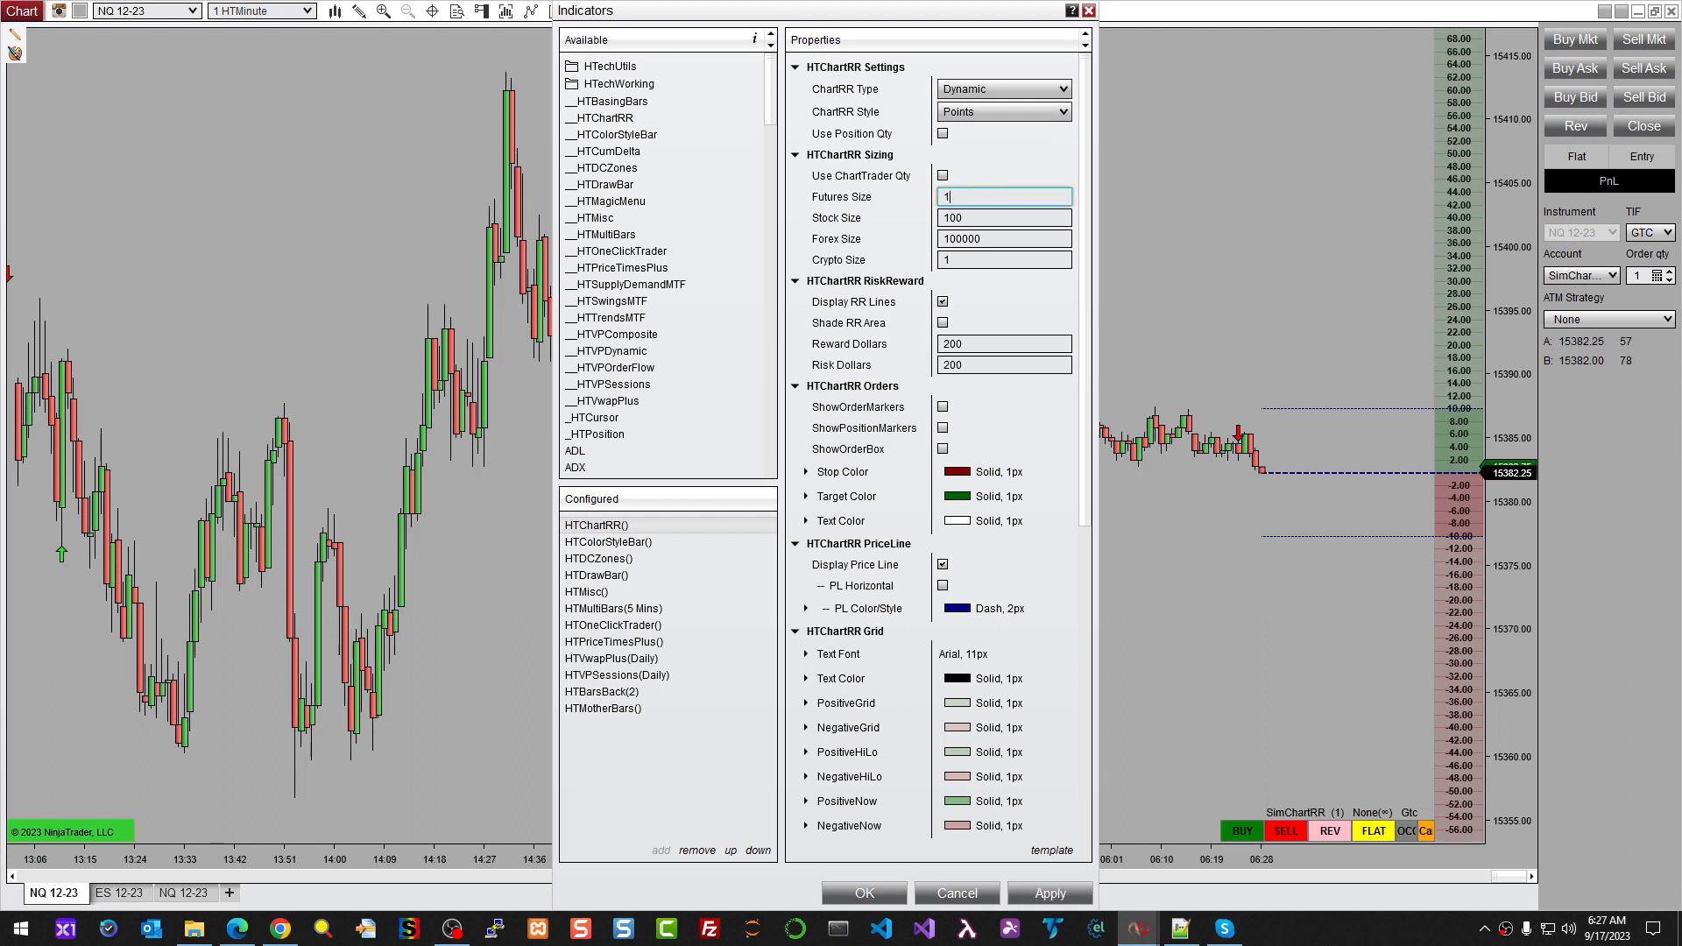
click(1047, 893)
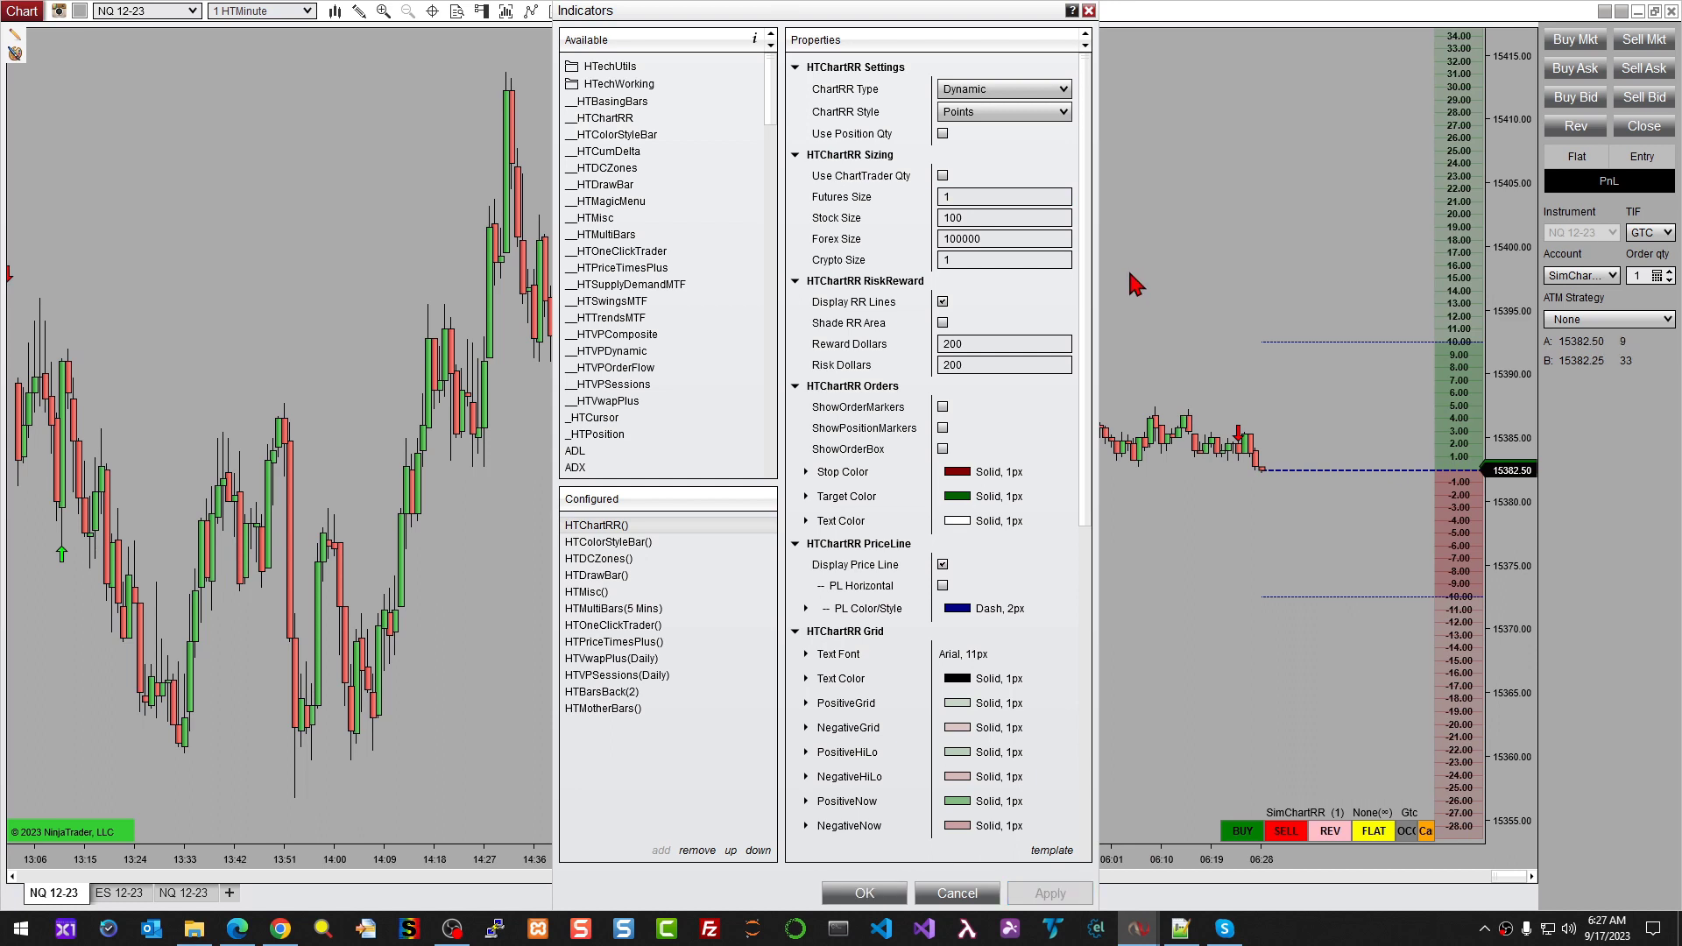
click(943, 176)
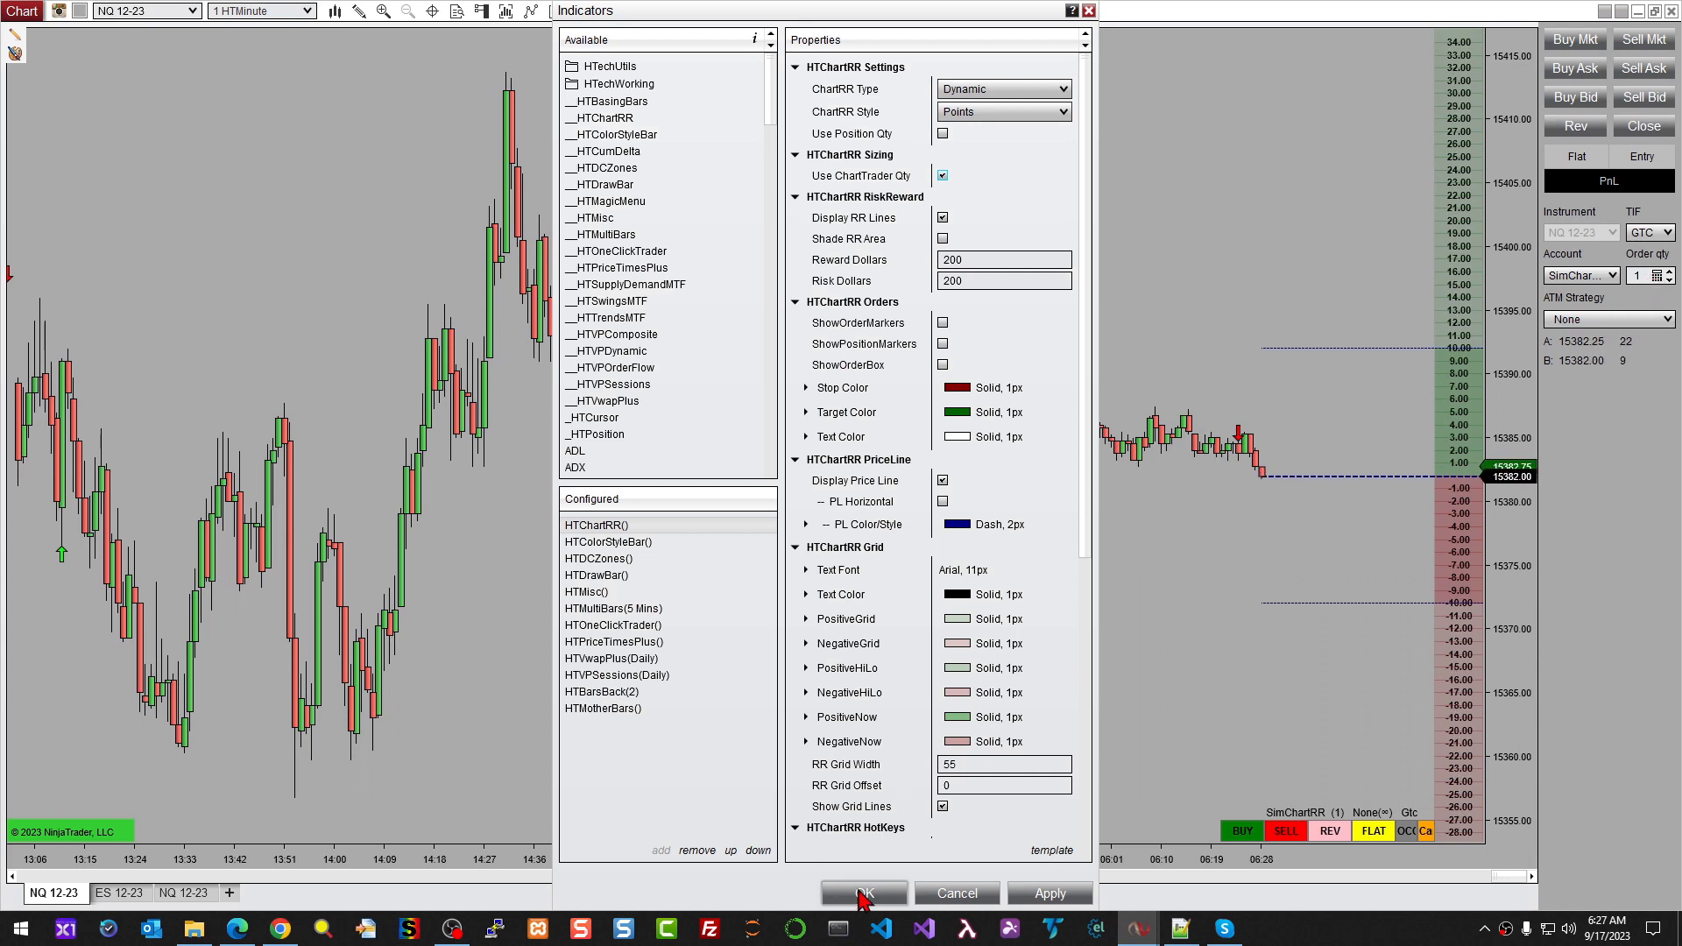
click(863, 893)
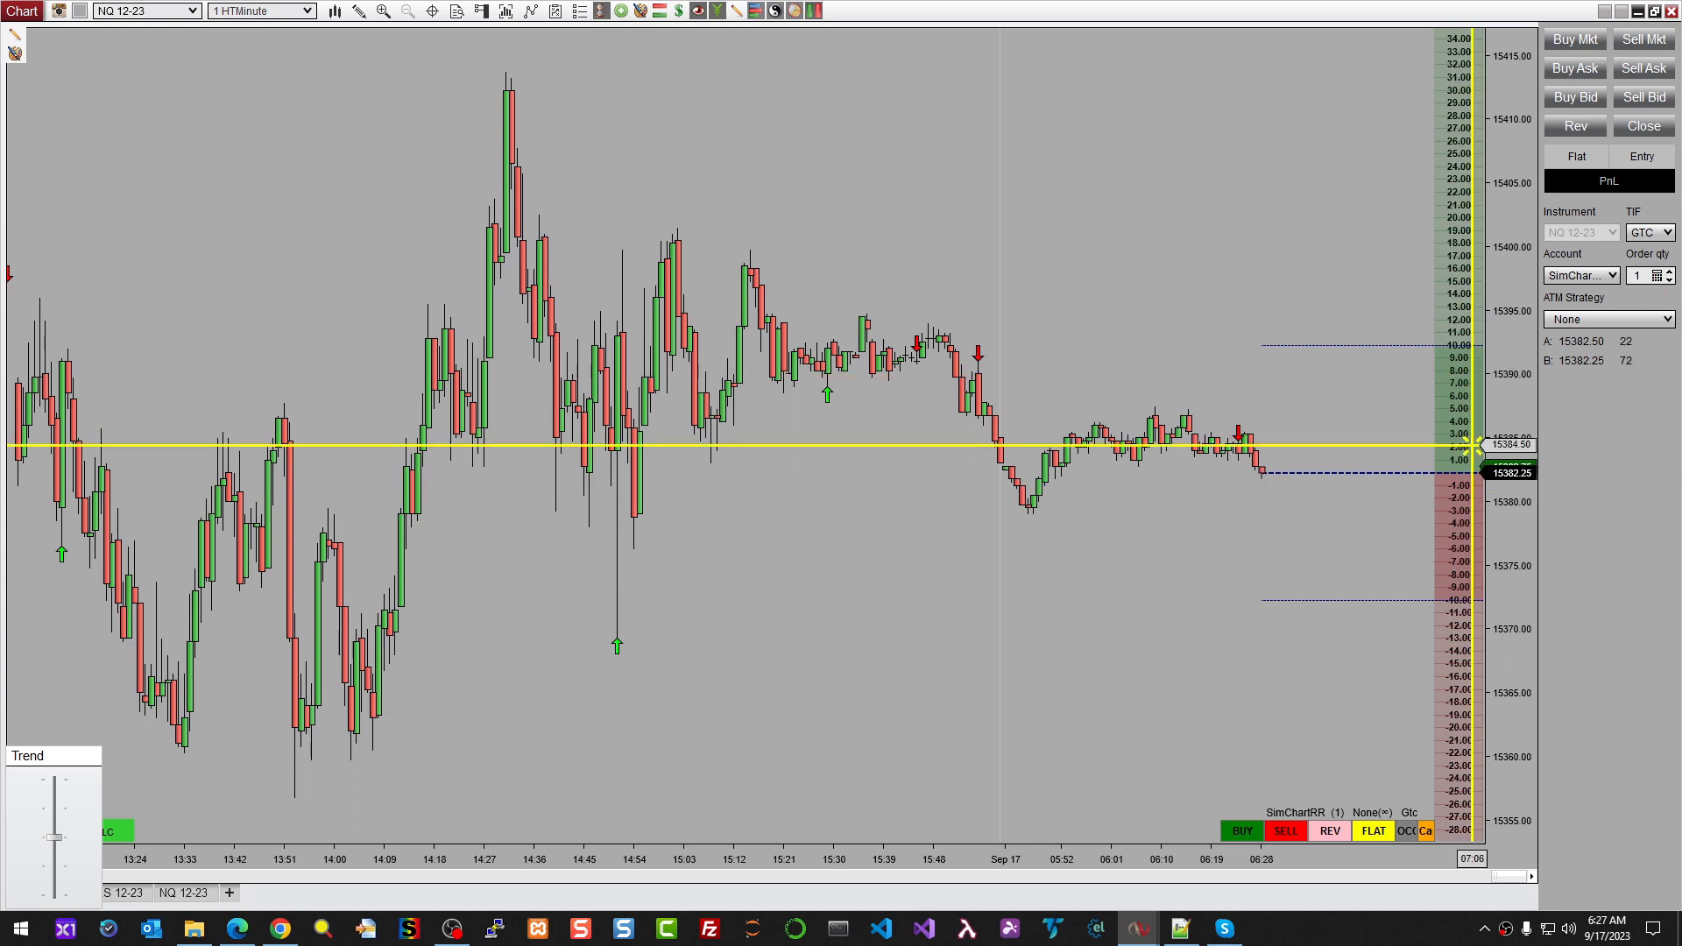
Raise the chart trader's order quantity in single steps to 4, and lower it back to 1.
click(1670, 273)
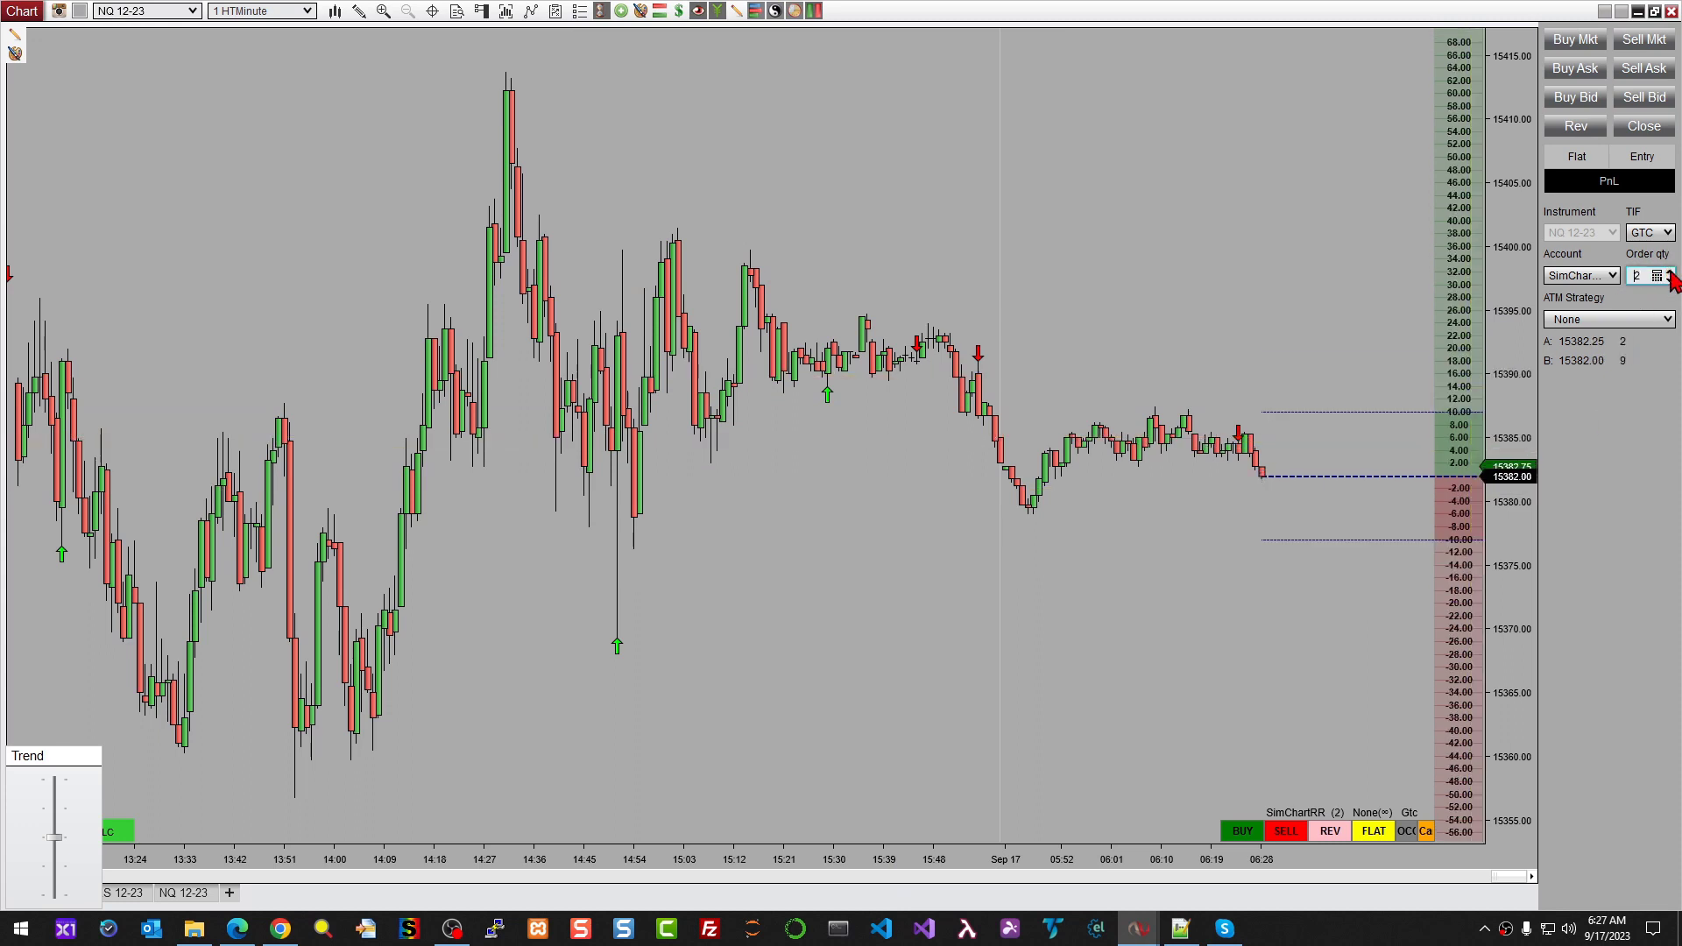
click(1671, 273)
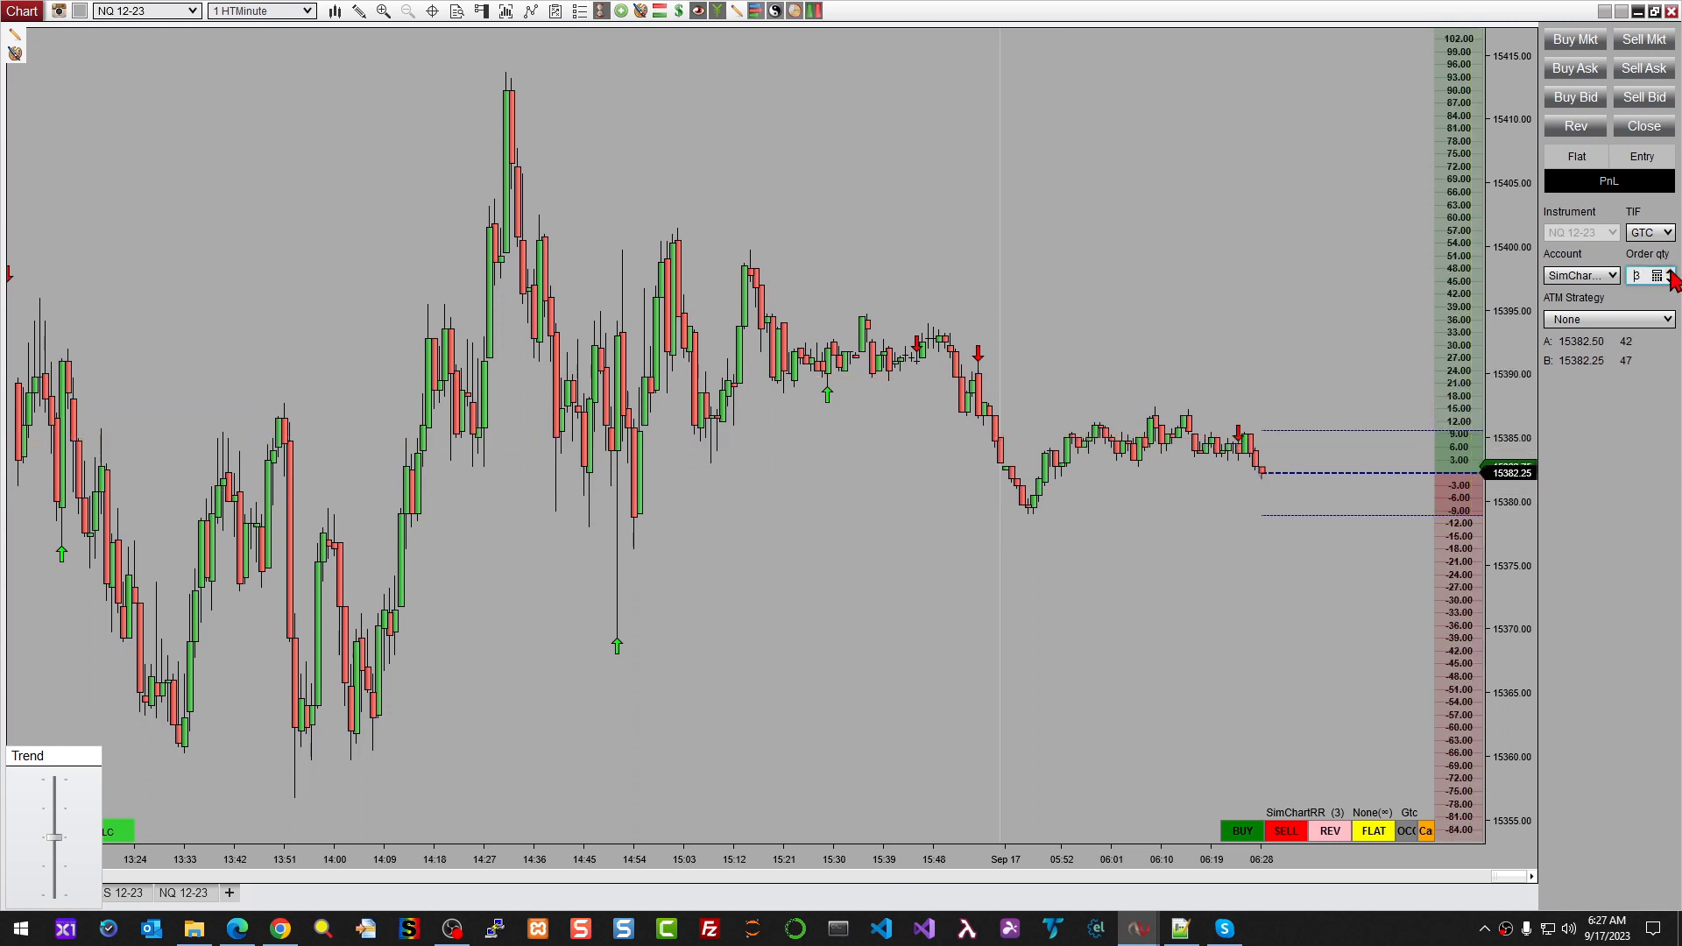
click(1671, 273)
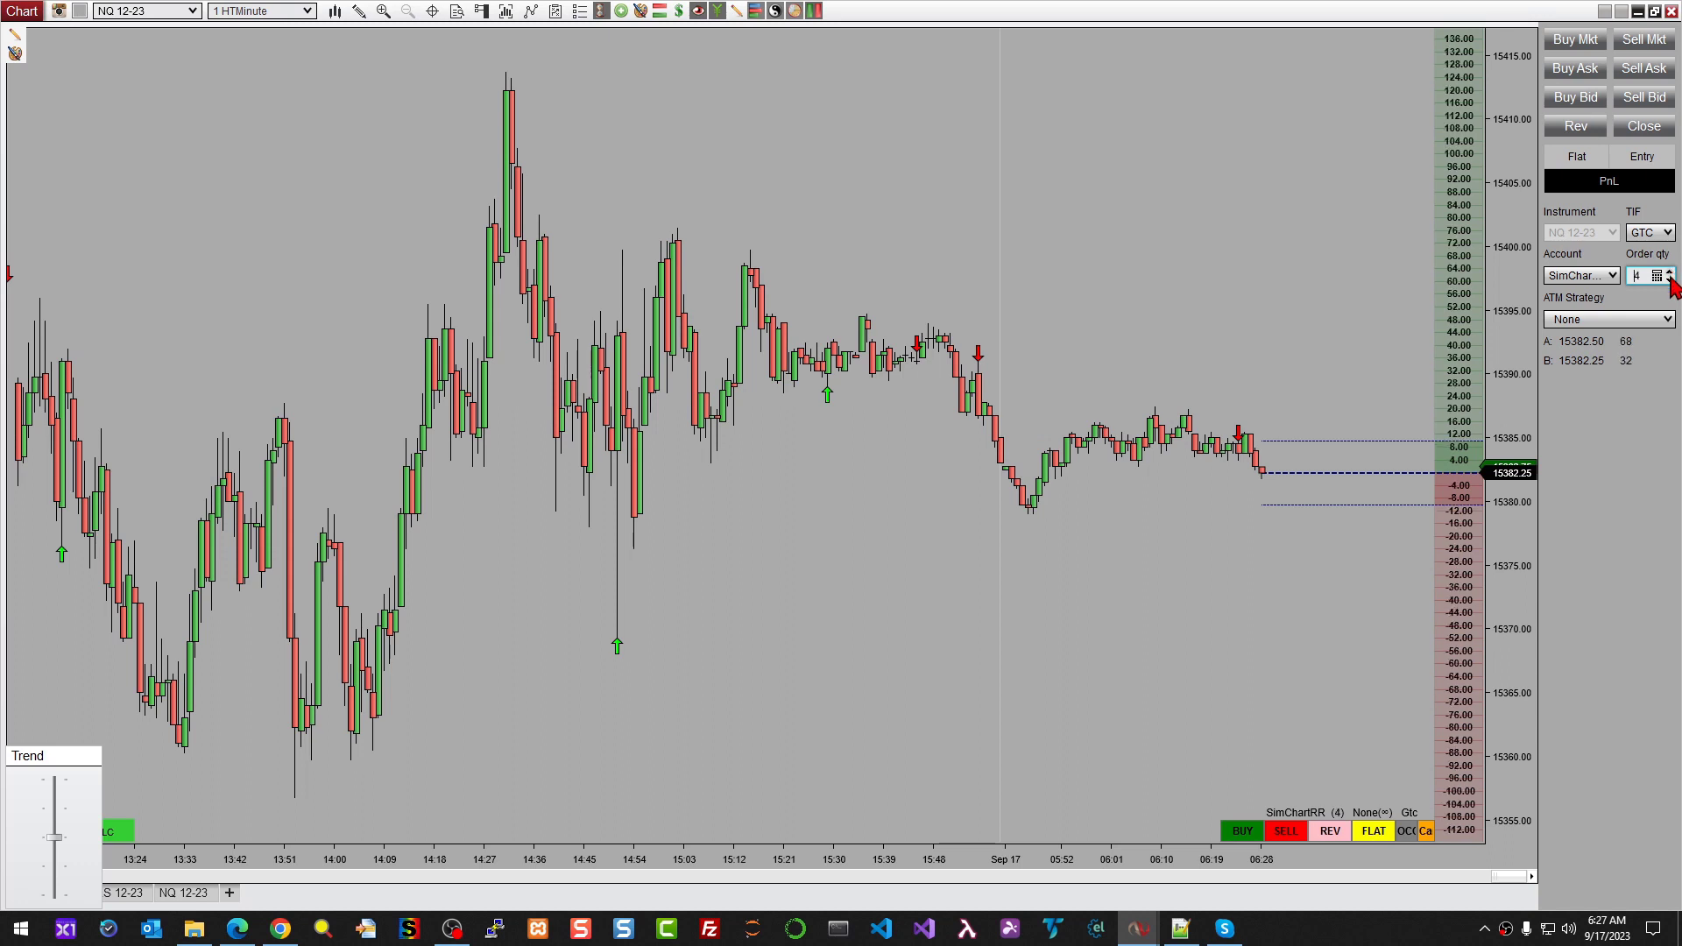
click(1669, 280)
click(1669, 280)
click(1670, 280)
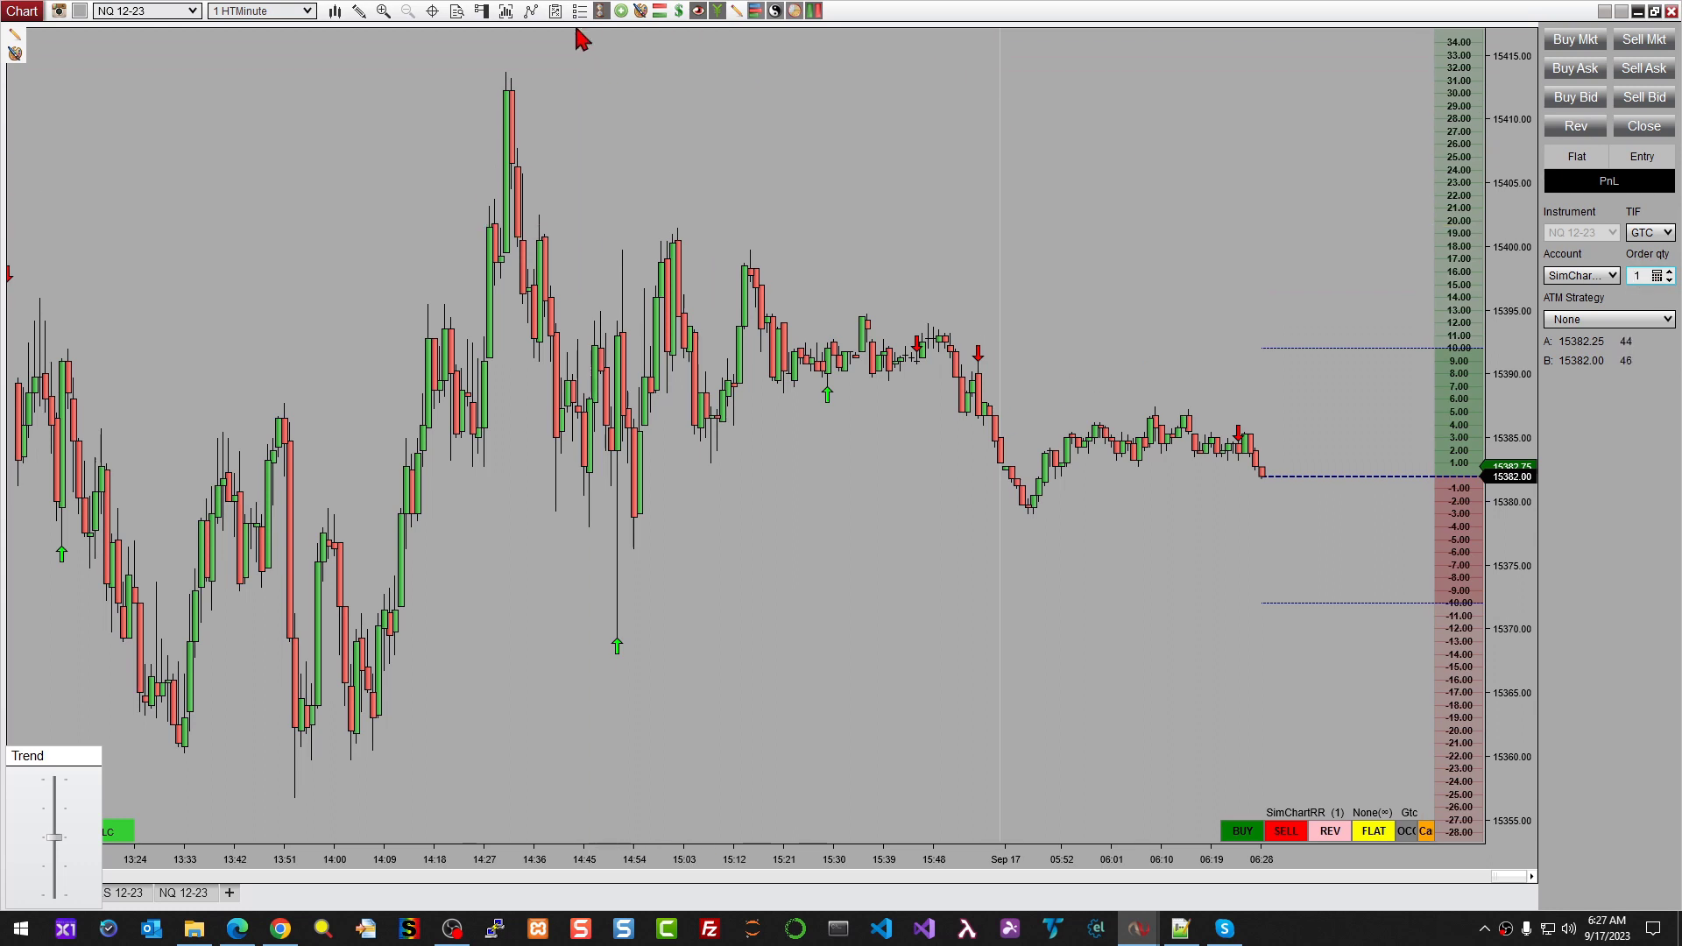
Turn off Use CHTRD Qty in the chart's quick risk/reward options, and test order quantity 5 before returning it to 1.
click(678, 11)
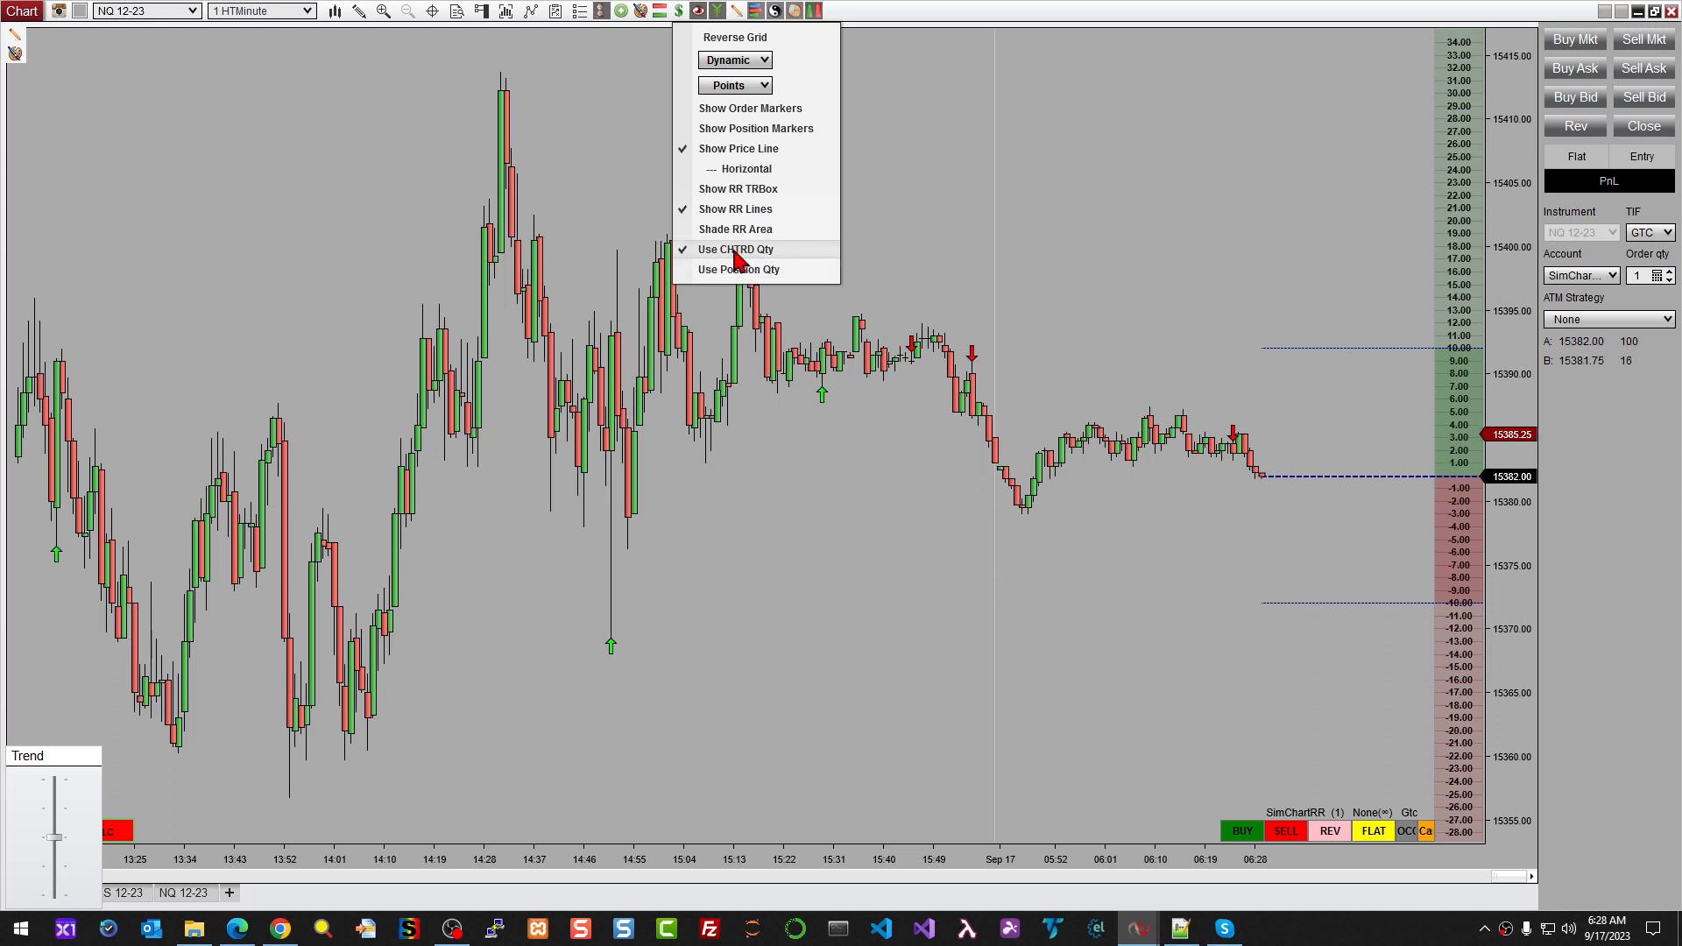
click(735, 252)
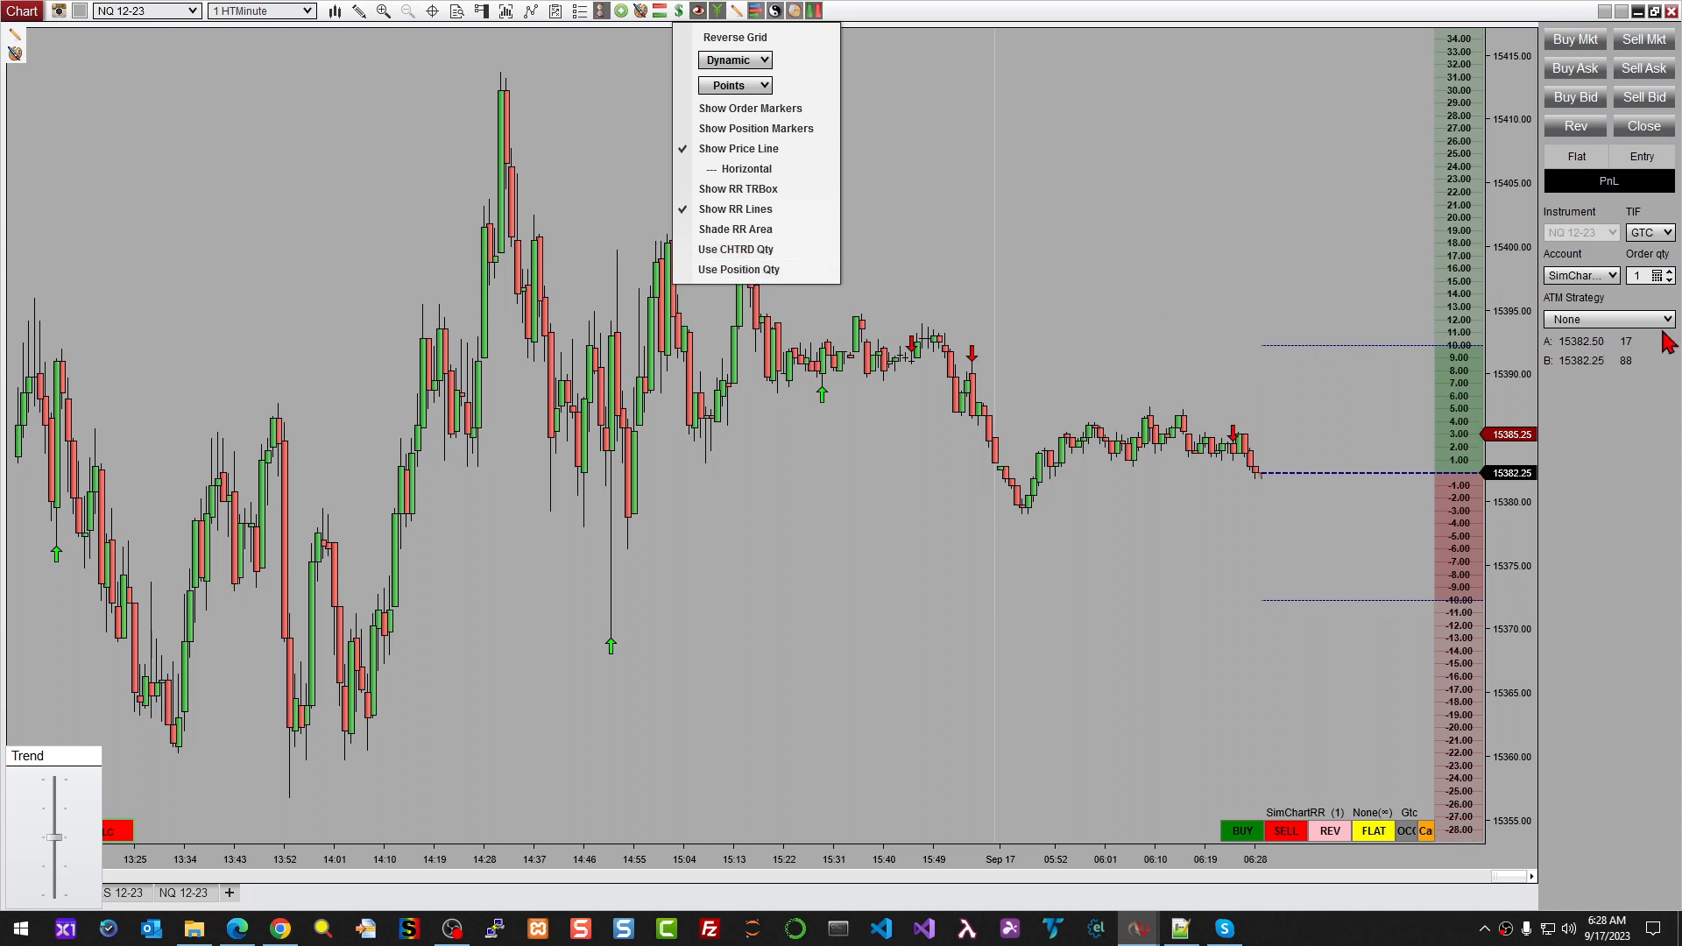
click(1670, 273)
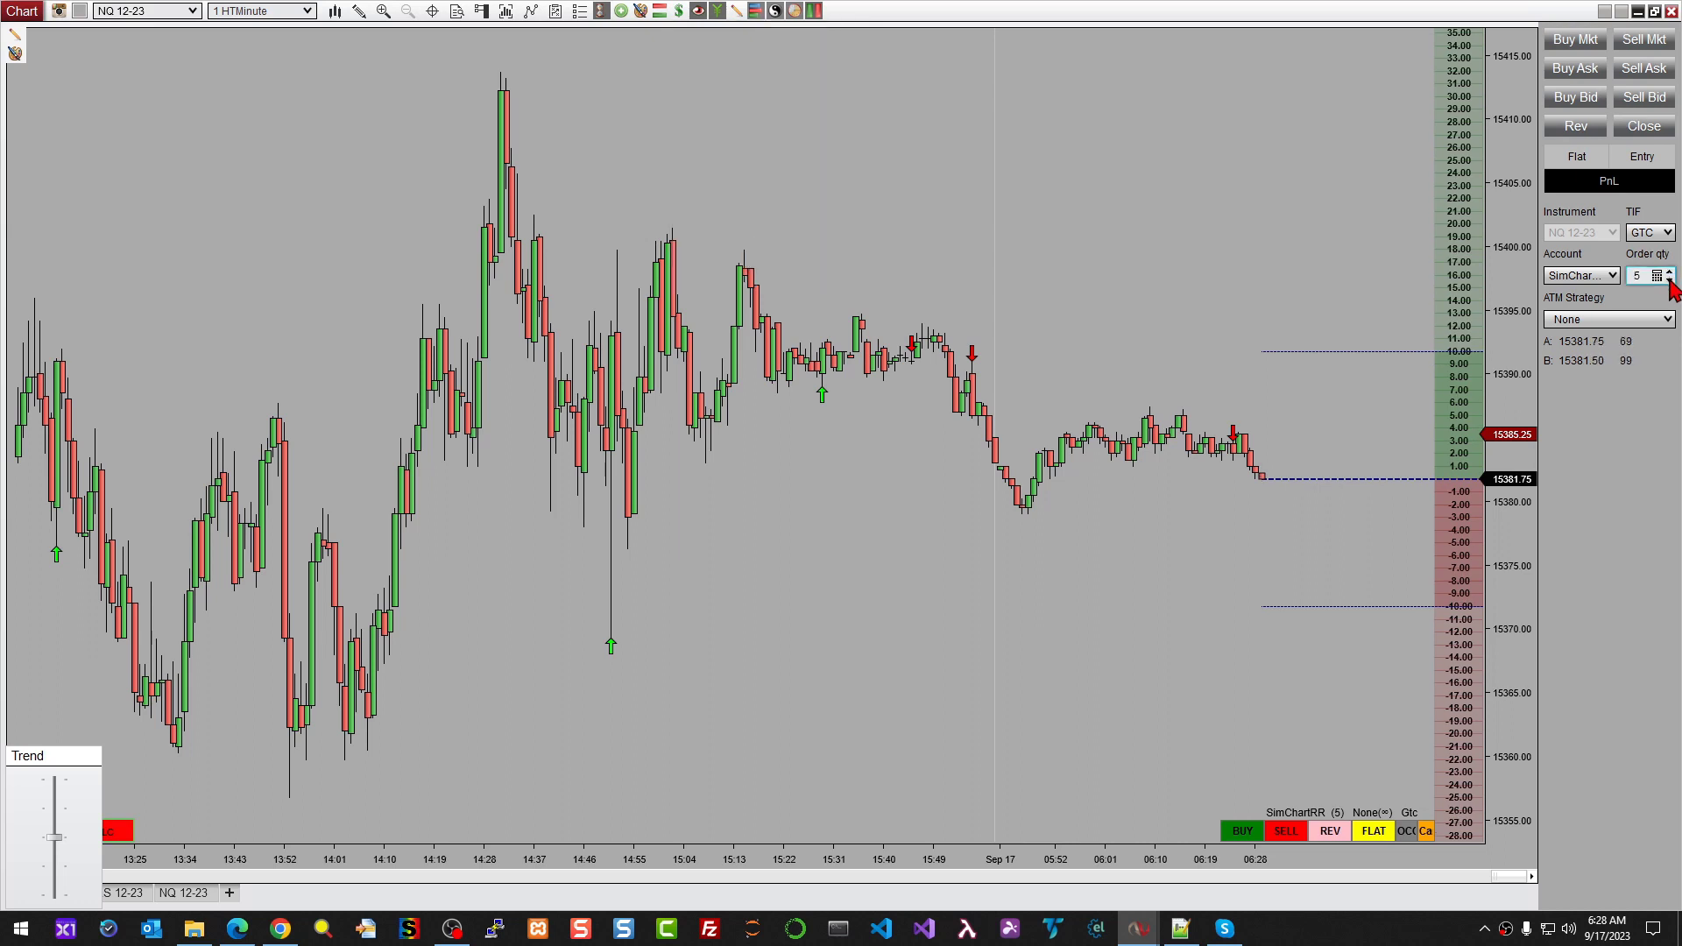
click(1669, 280)
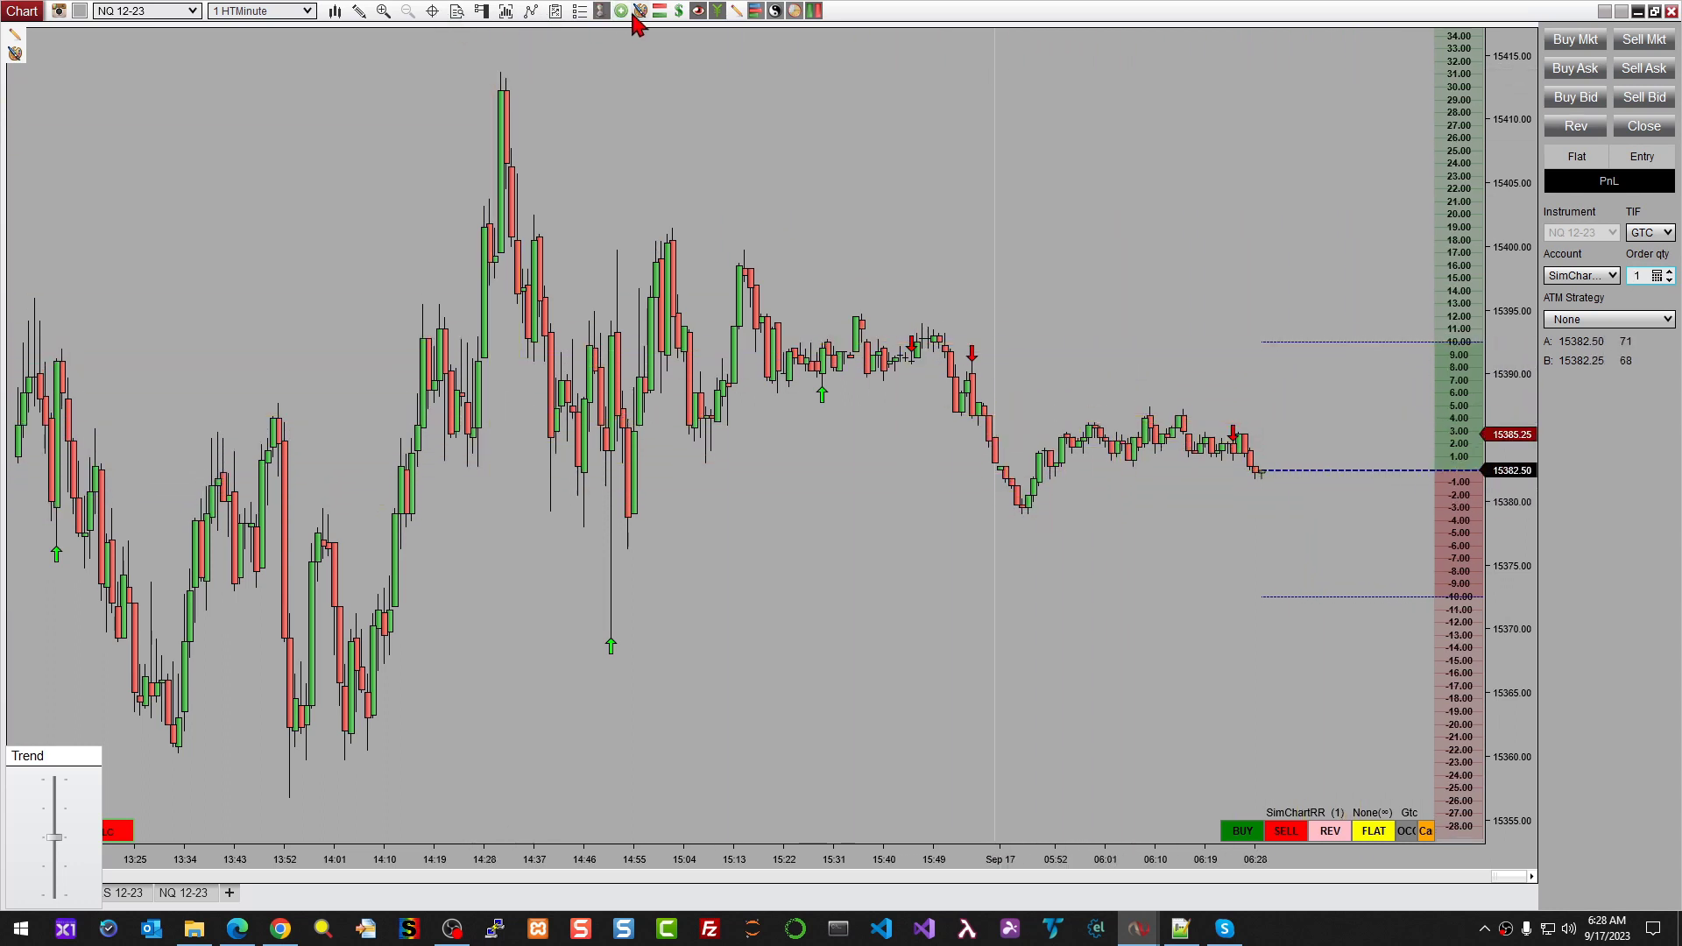
Switch Use CHTRD Qty on and off again in the chart's quick risk/reward options.
click(680, 12)
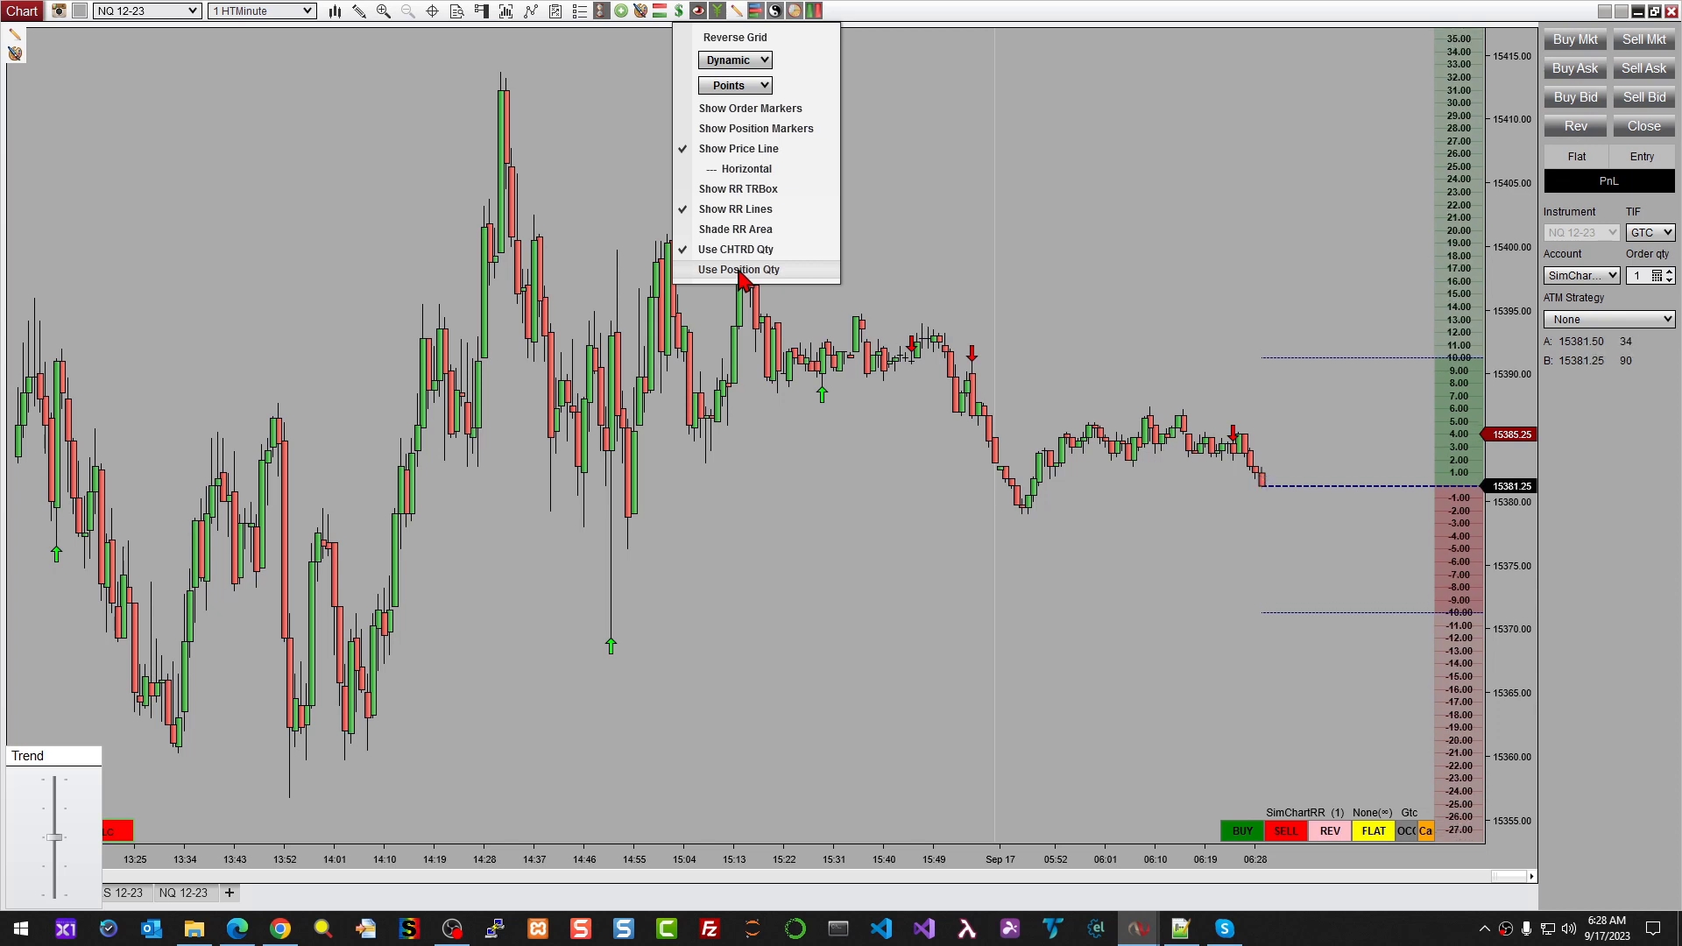
click(750, 251)
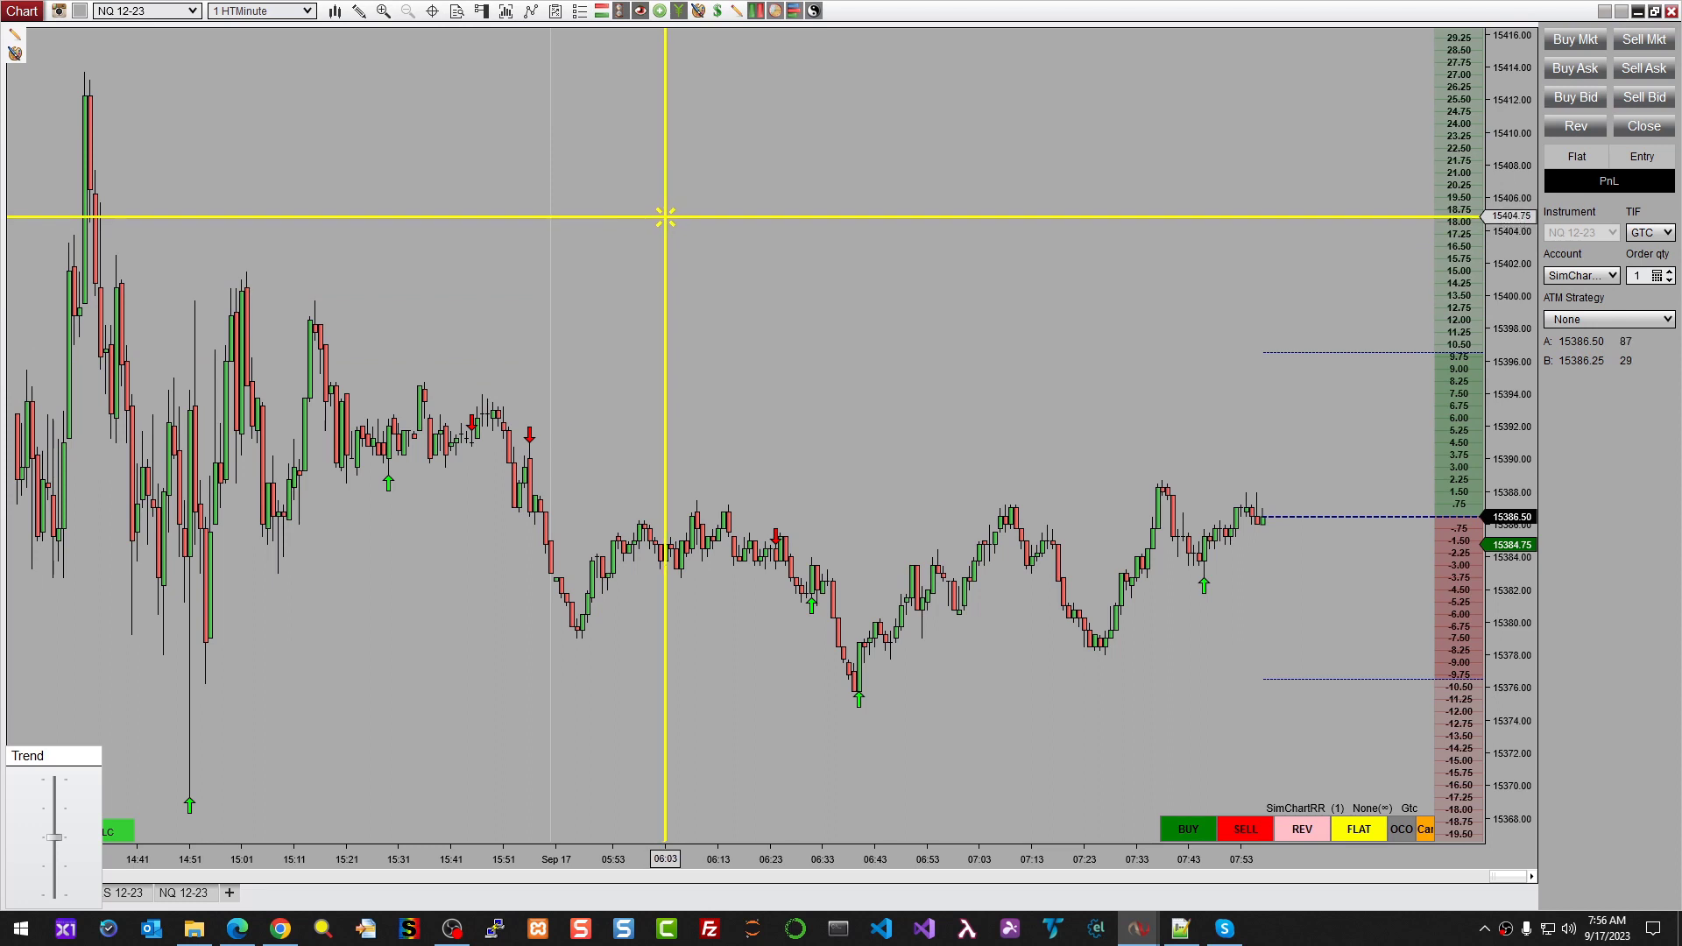
Enable Show RR TRBox in the chart's quick risk/reward options and close the options.
click(716, 10)
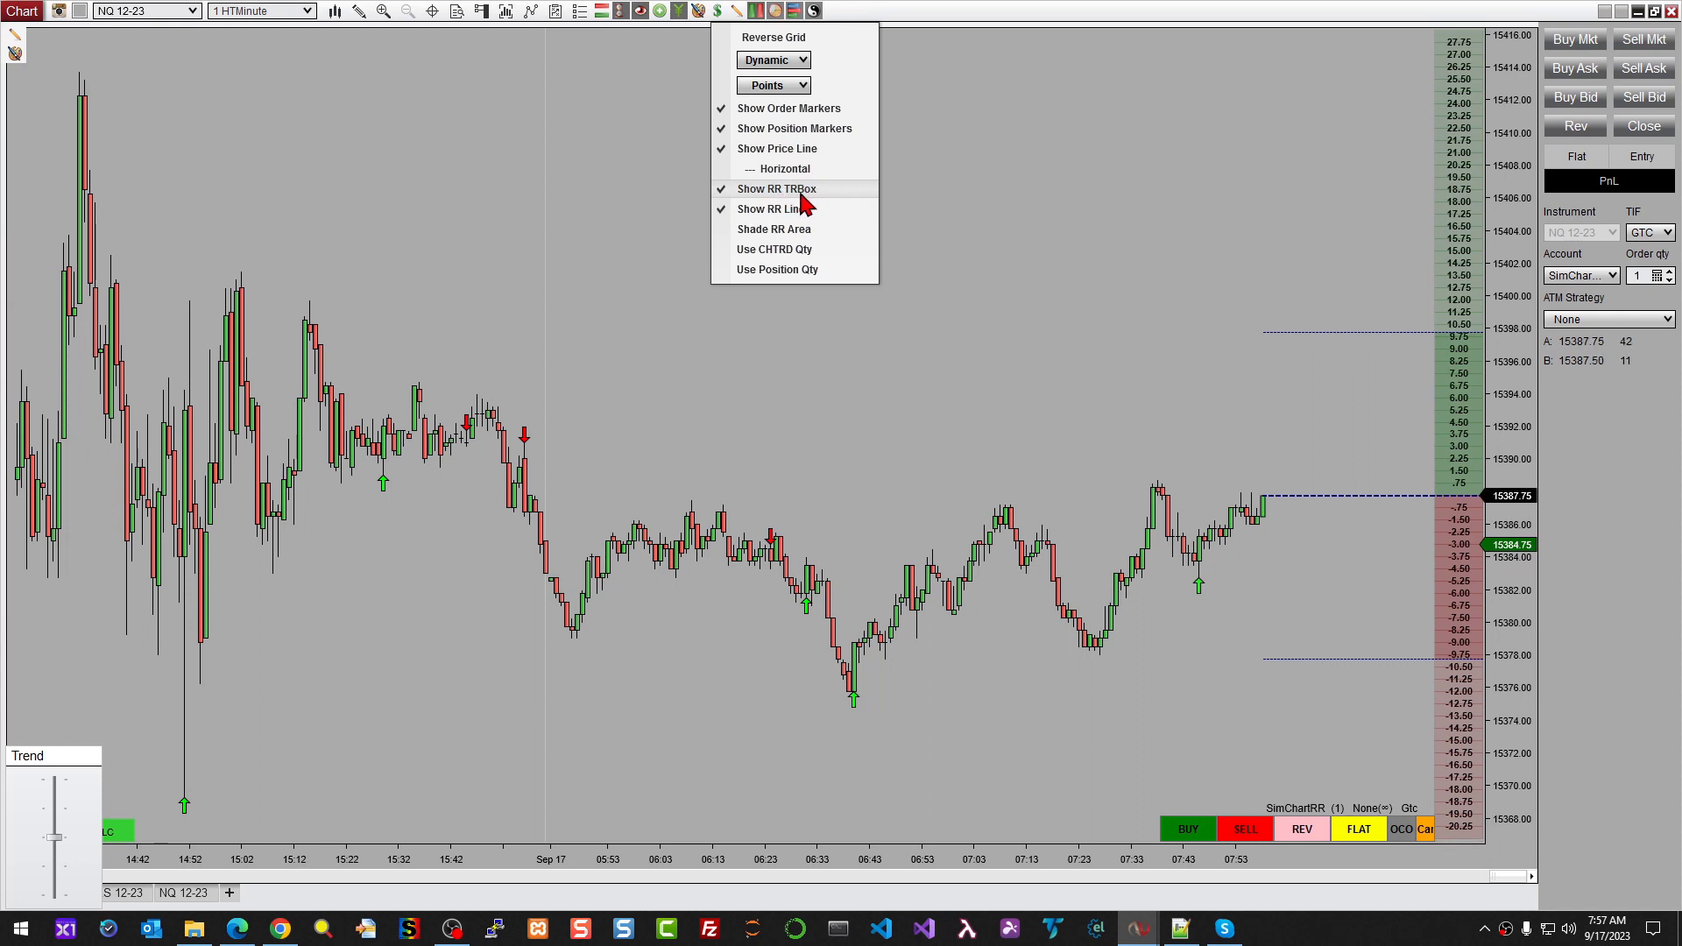
click(802, 194)
click(1184, 210)
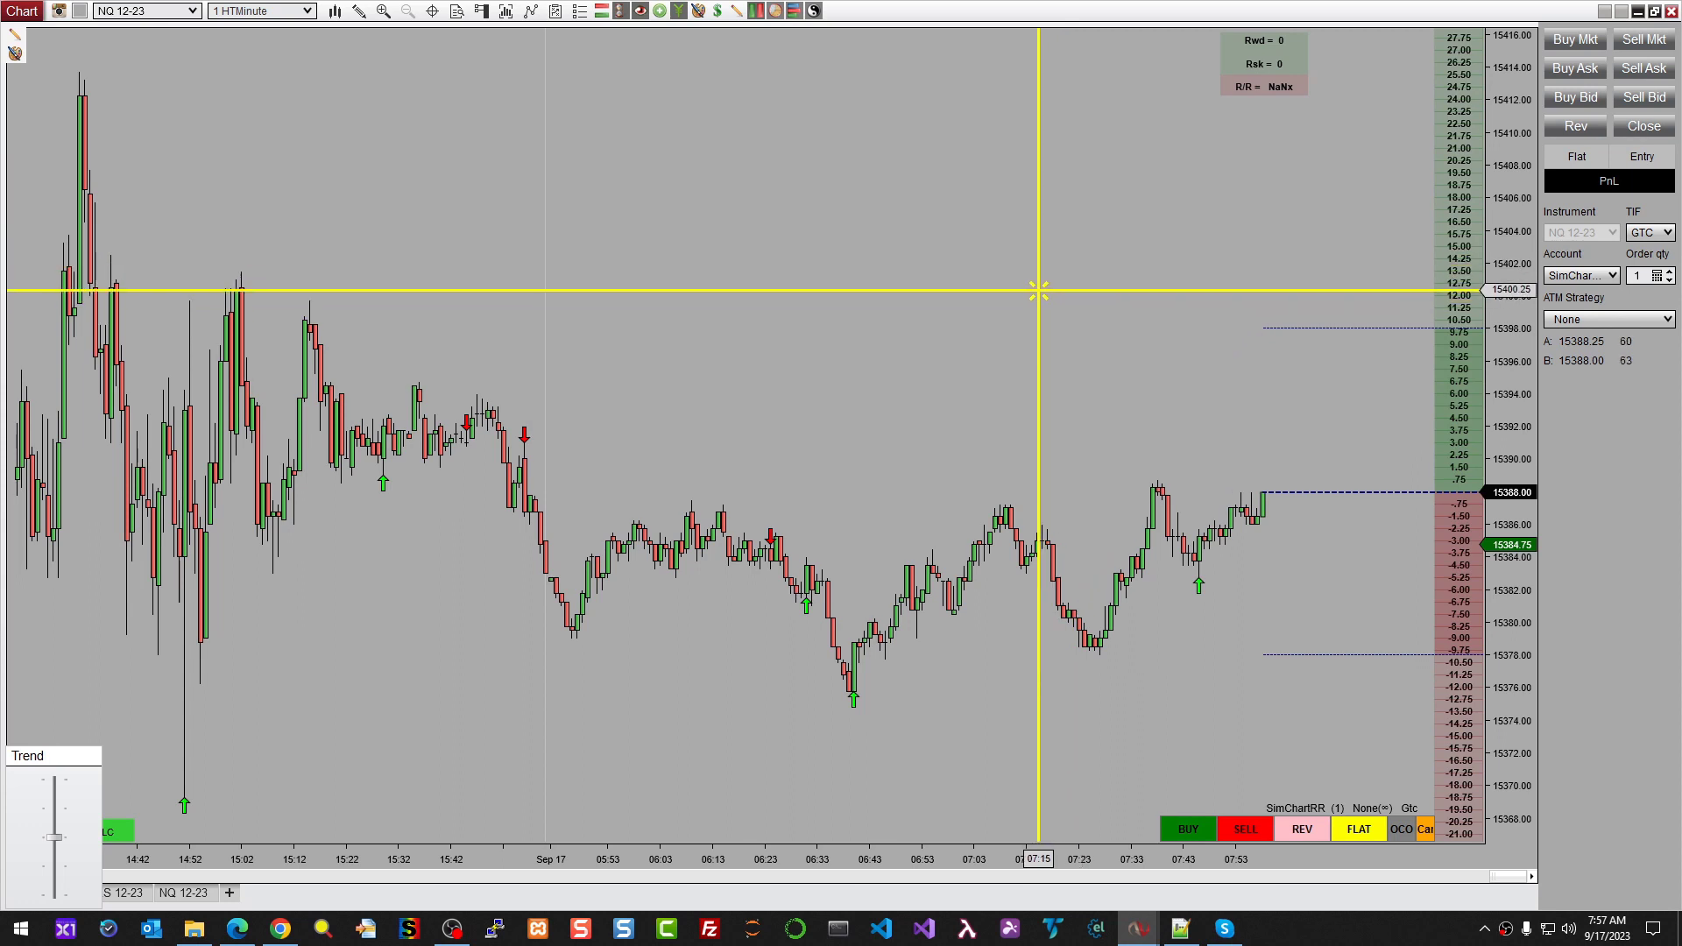
Place a sell limit order for 1 contract at 15401.25 and a buy stop above it, moved to 15406.00.
click(1115, 278)
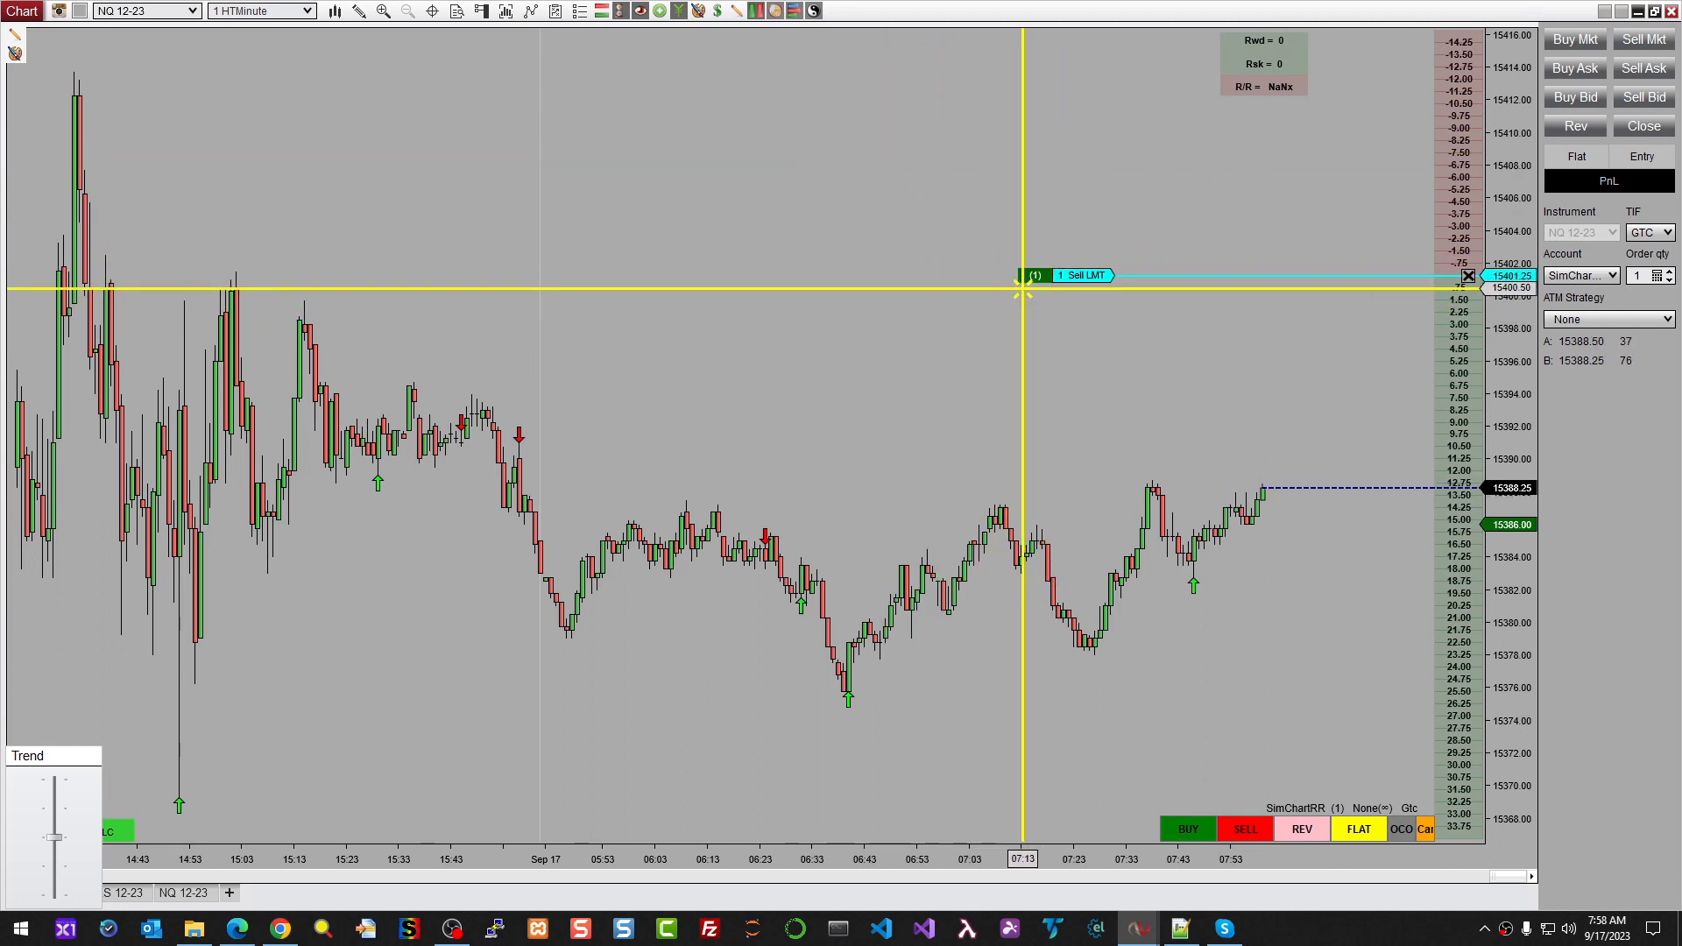
mouse_move(1036, 275)
mouse_down()
mouse_move(1032, 293)
mouse_move(1023, 259)
mouse_move(1037, 285)
mouse_move(1110, 277)
mouse_move(1056, 276)
mouse_up()
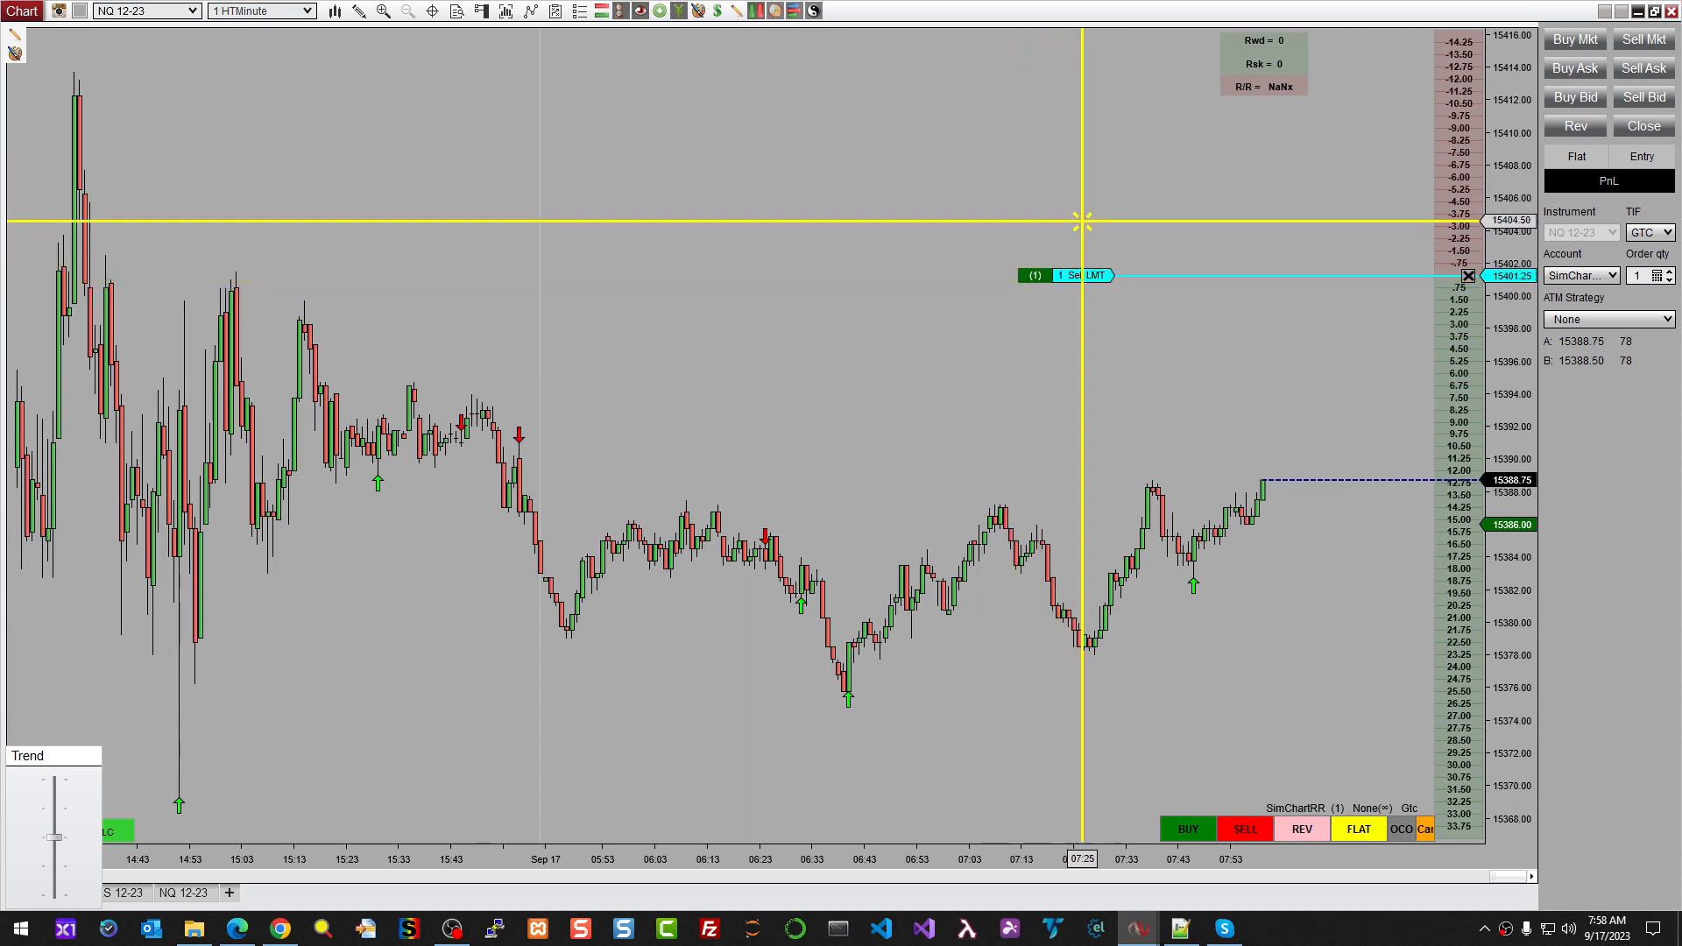
click(1004, 242)
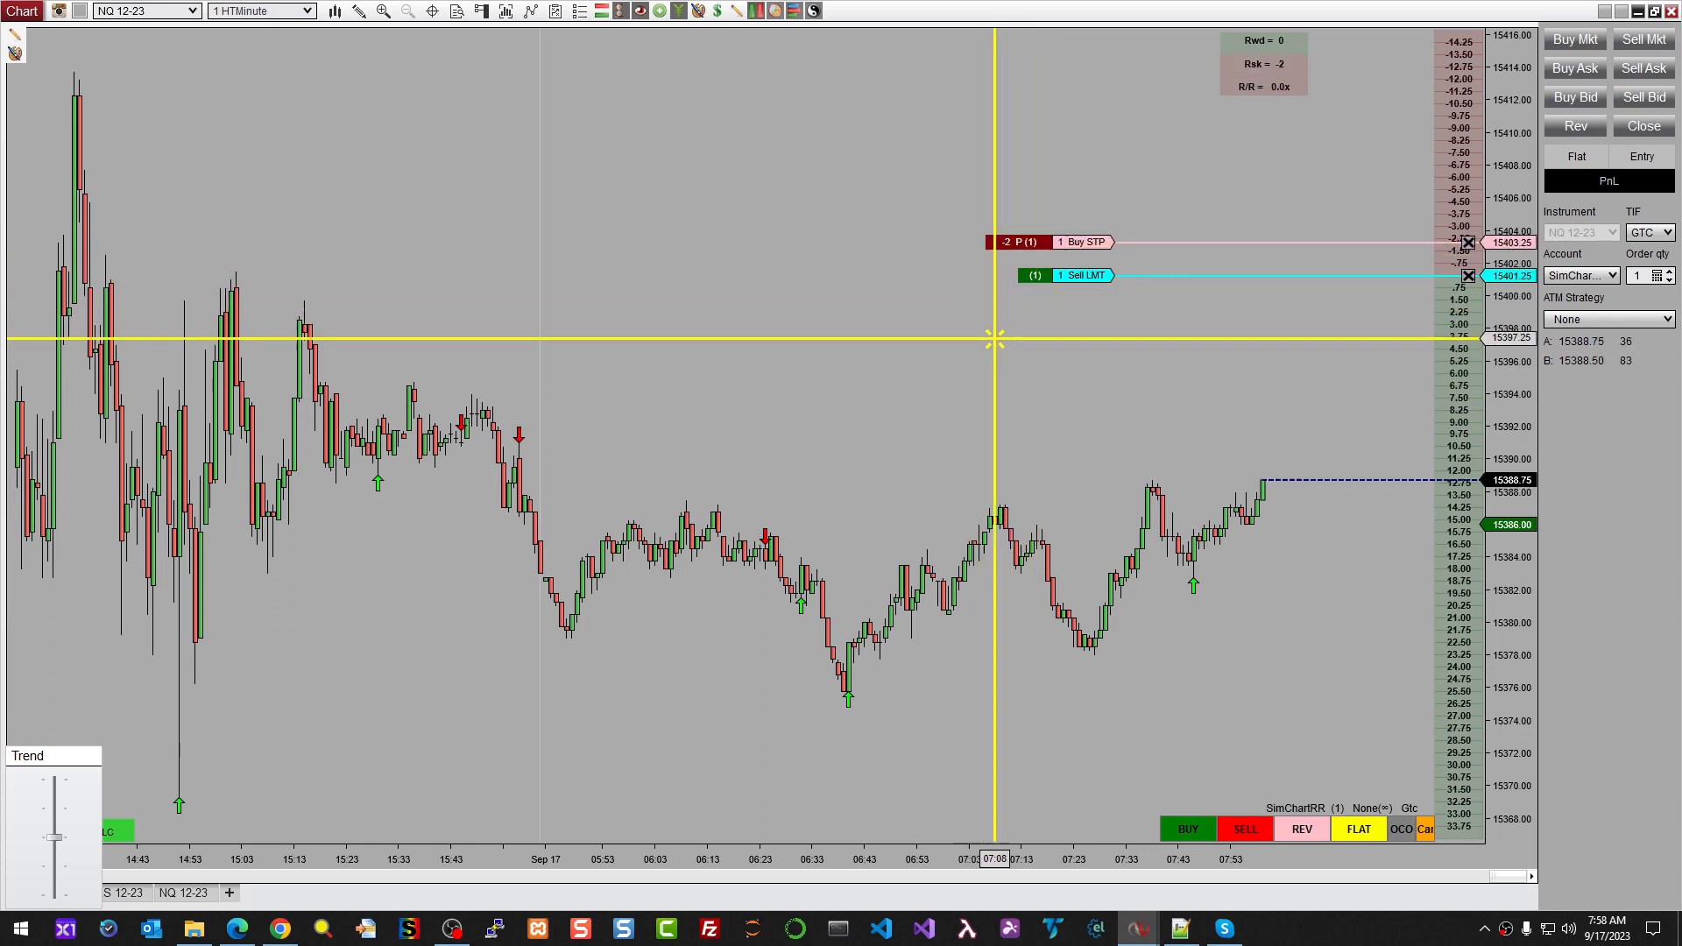
drag(1083, 222, 1085, 198)
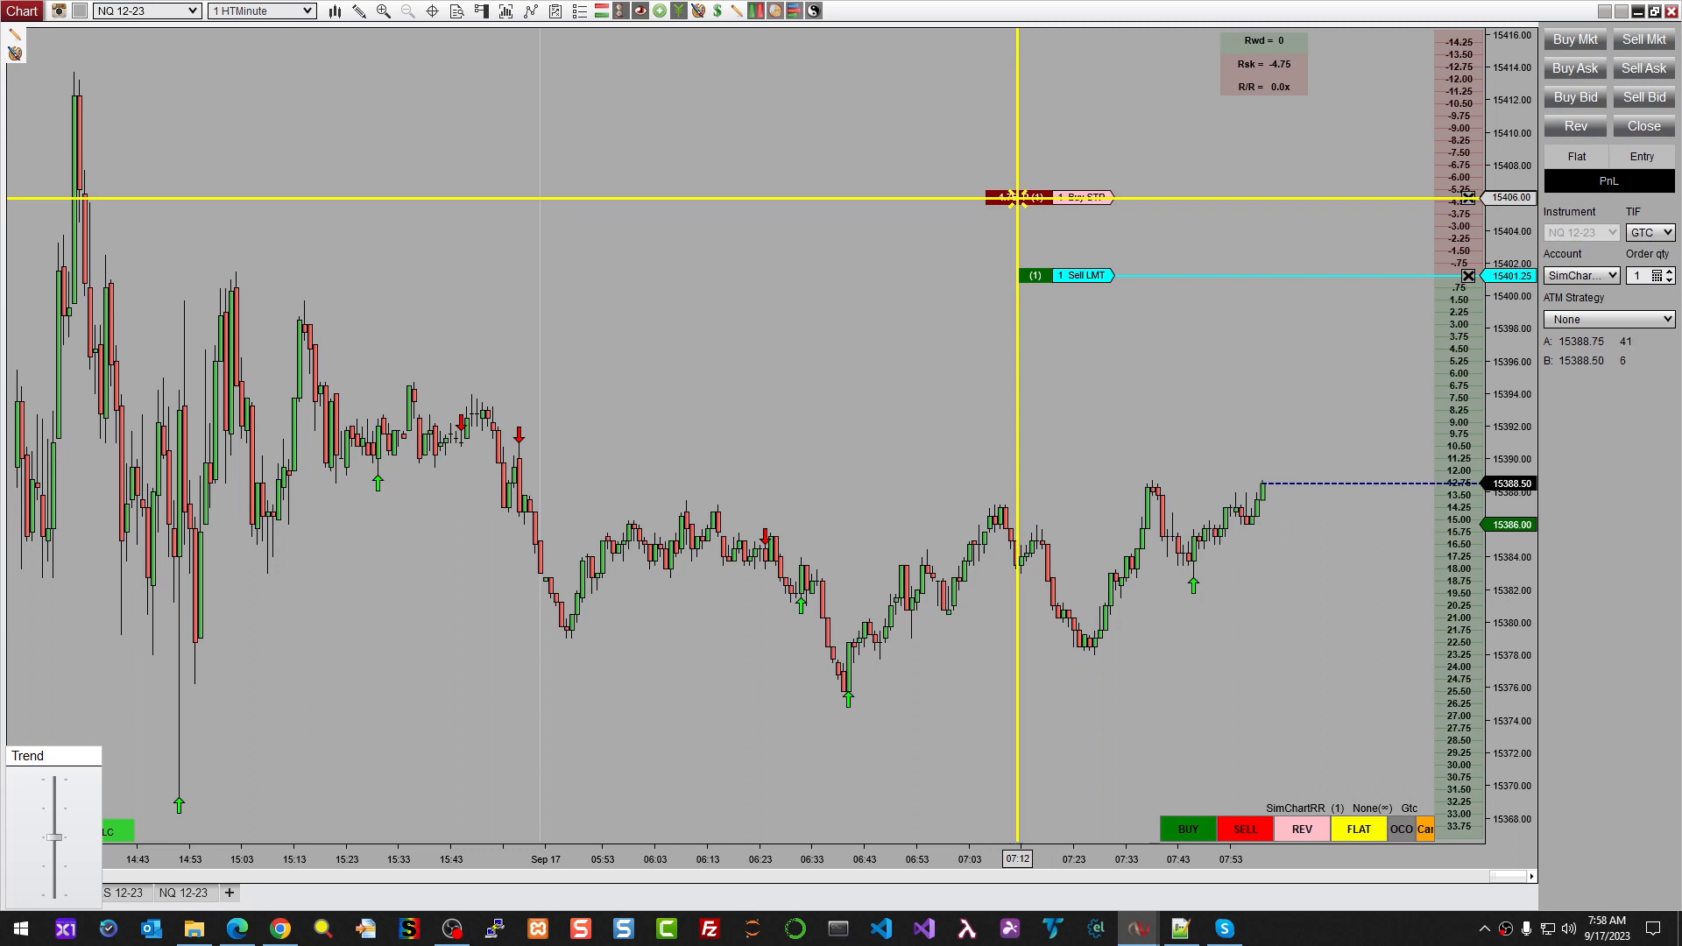
Add a second sell limit order at 15402.25 and a second buy stop, adjusting that stop to 15407.75.
click(1034, 261)
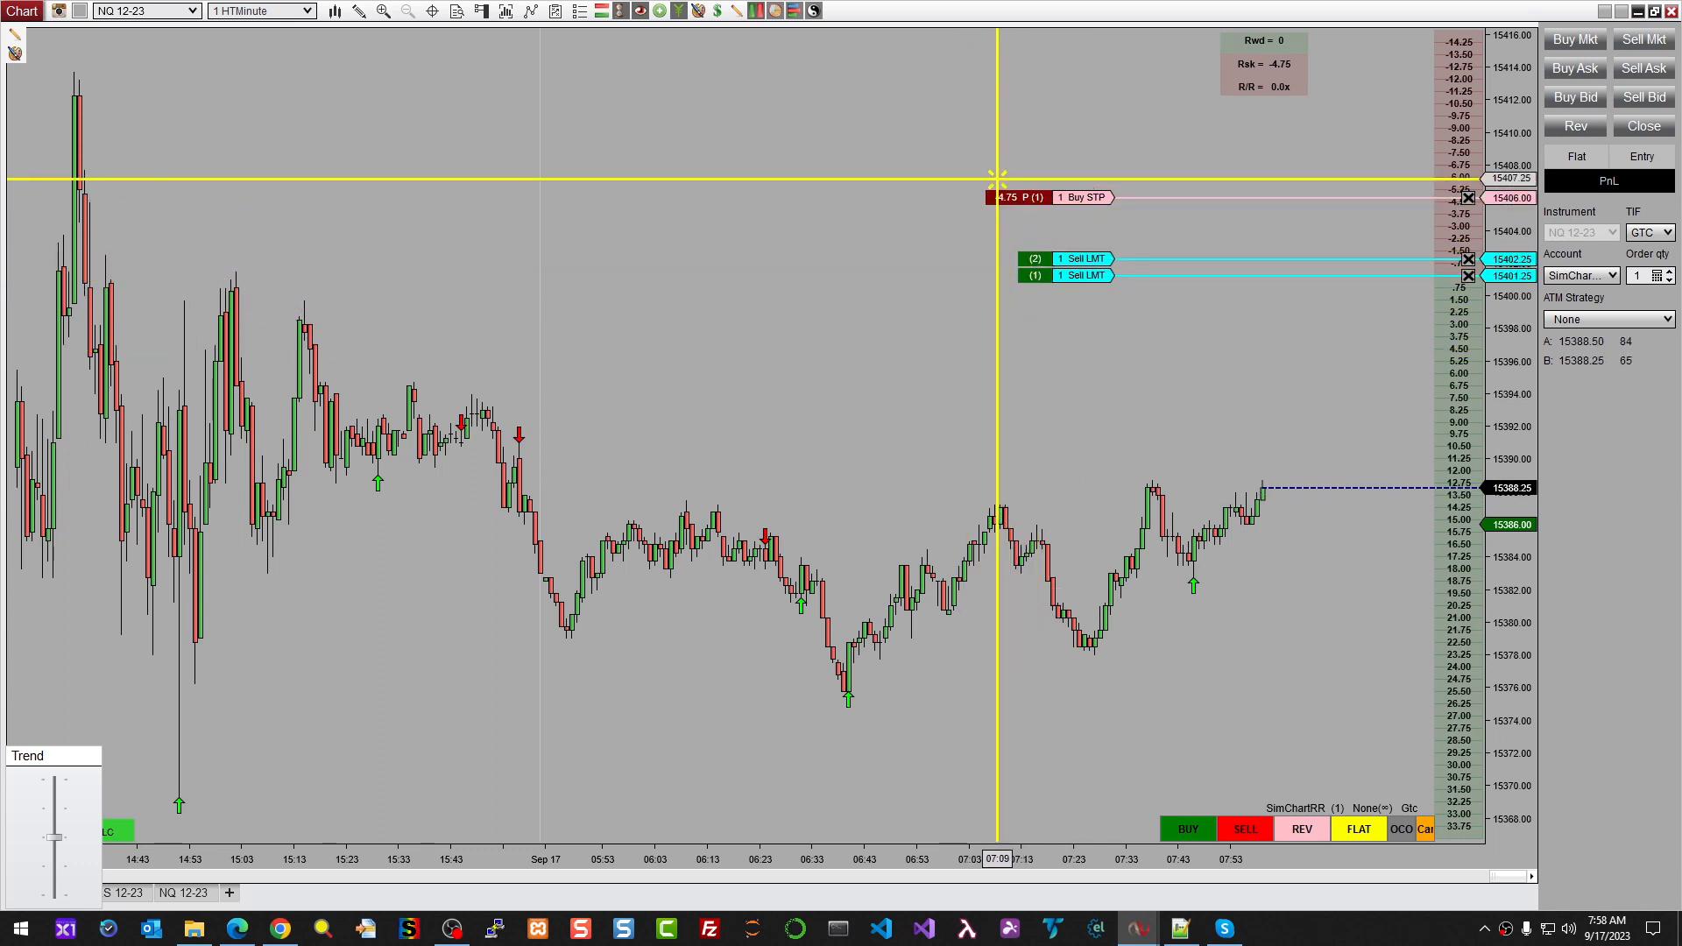
click(994, 153)
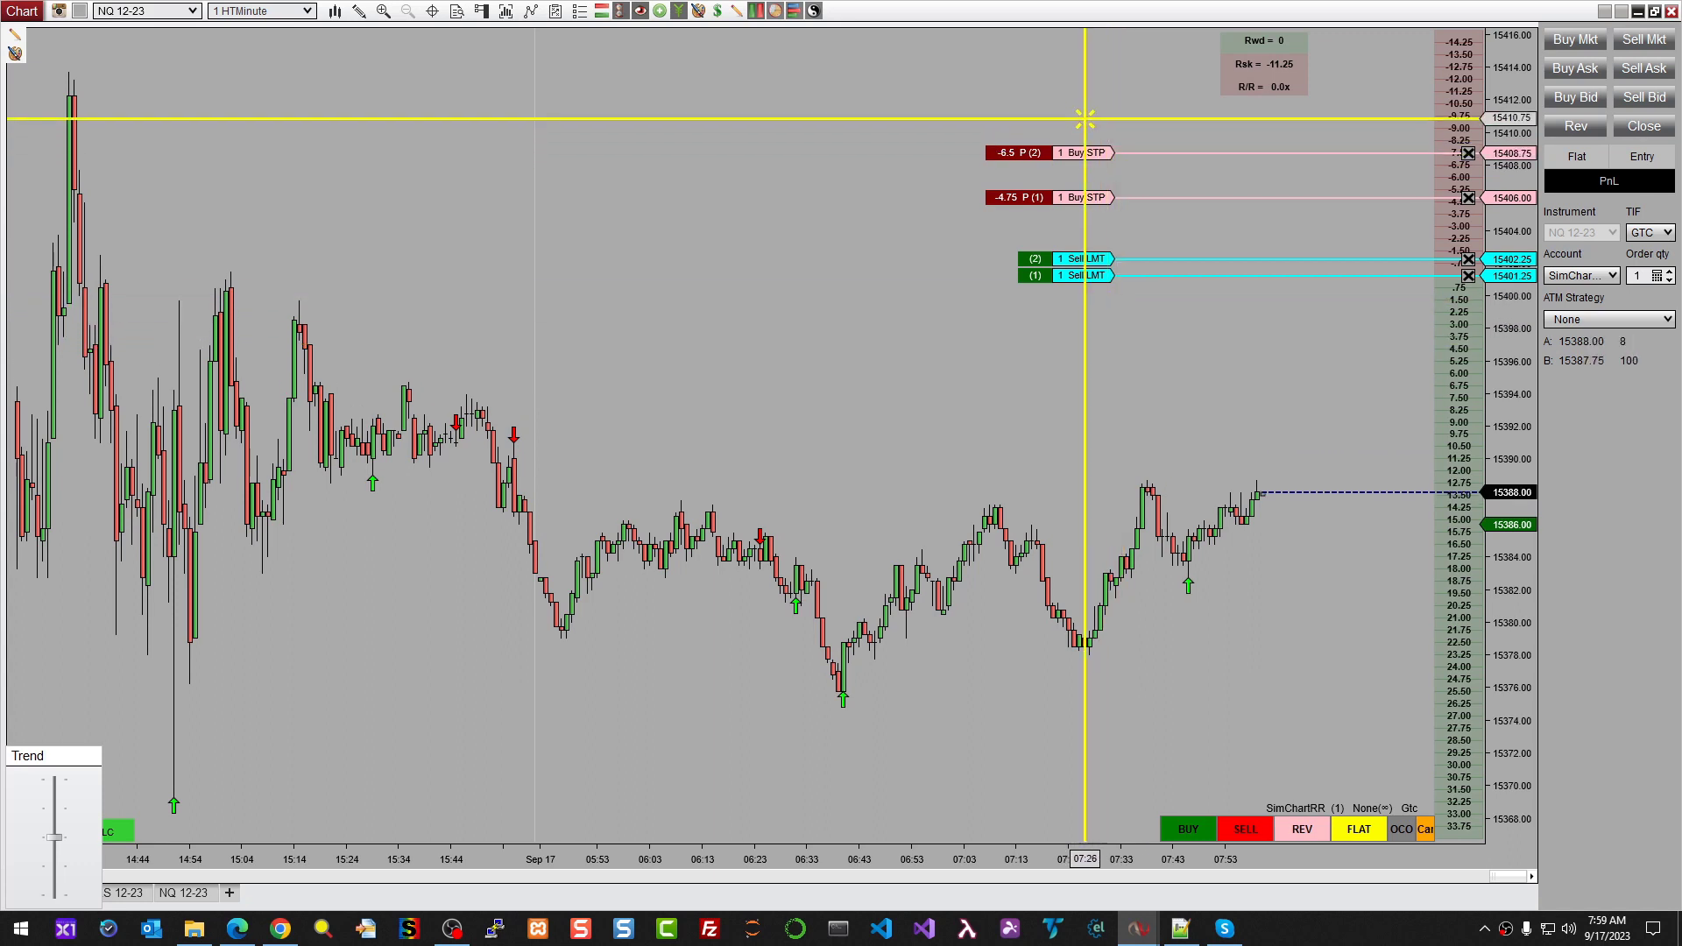
click(1083, 152)
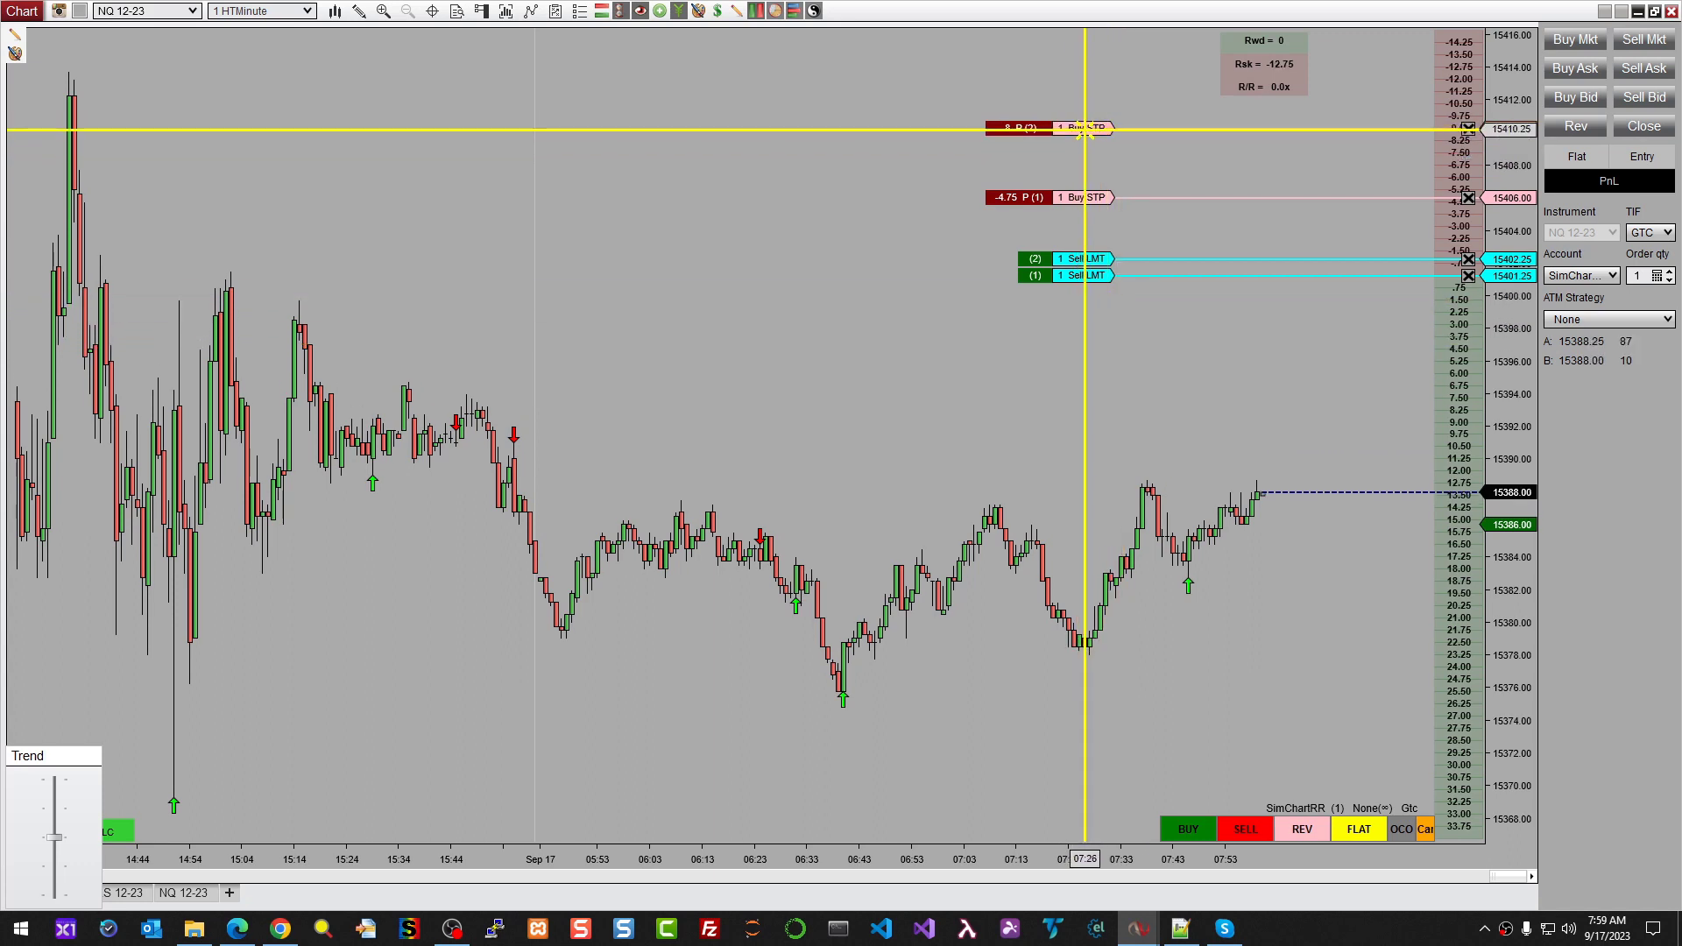
click(1093, 169)
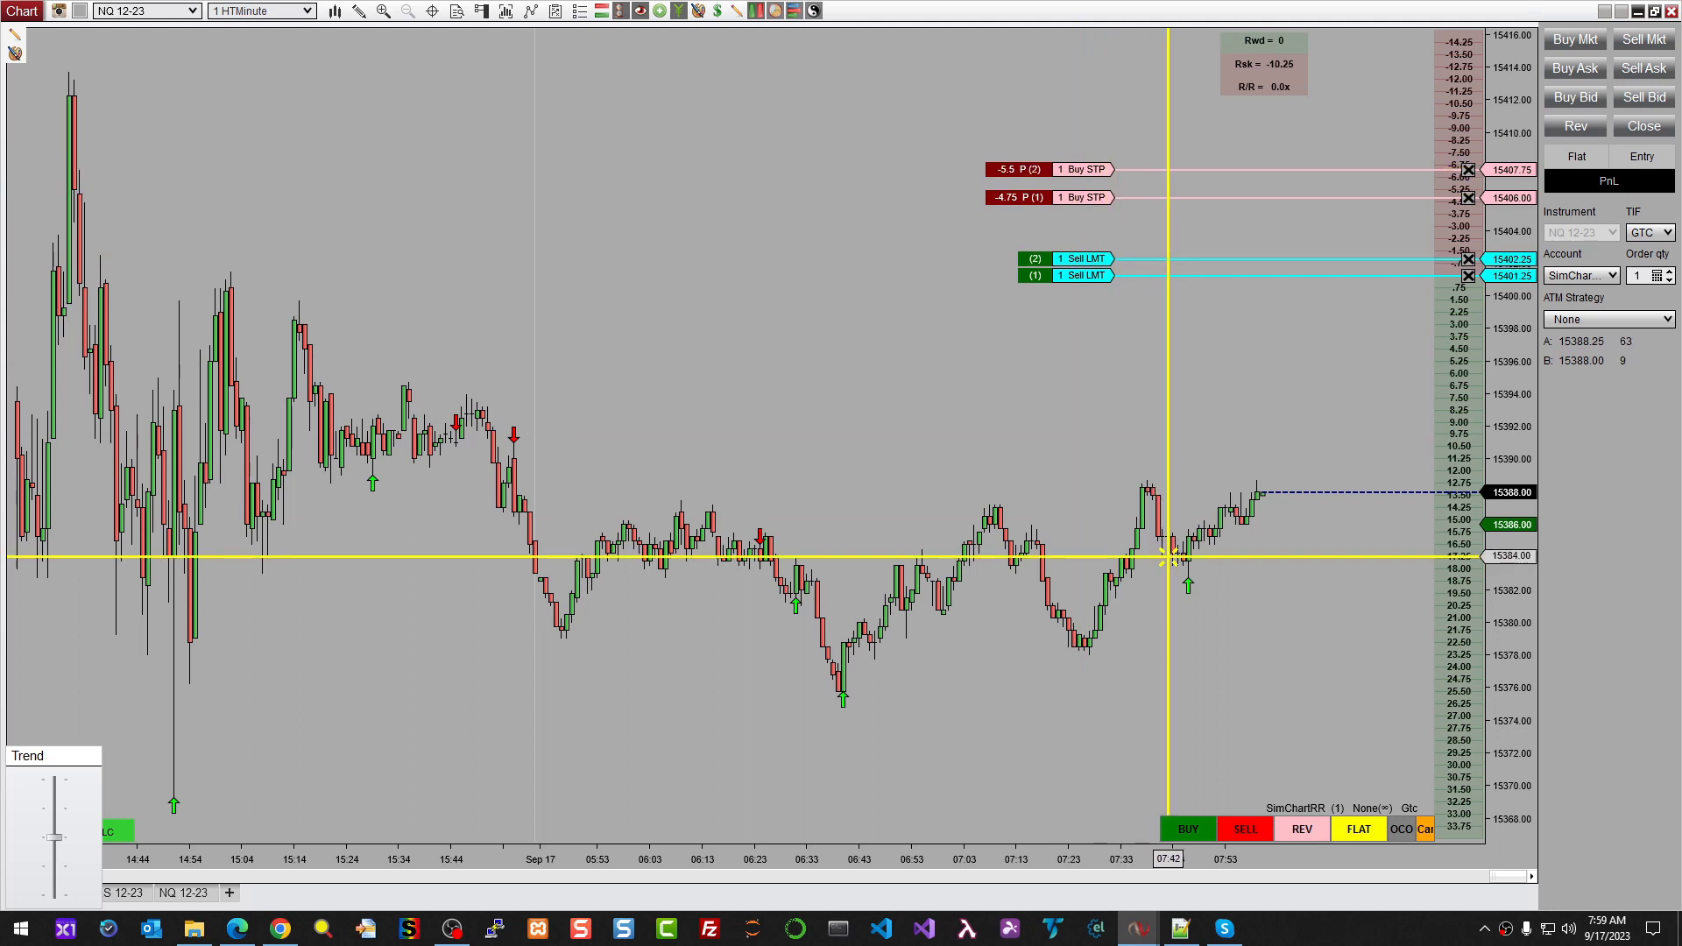
Move the first sell limit order down to 15391.00 and the second one to 15393.00.
click(1084, 276)
click(1064, 443)
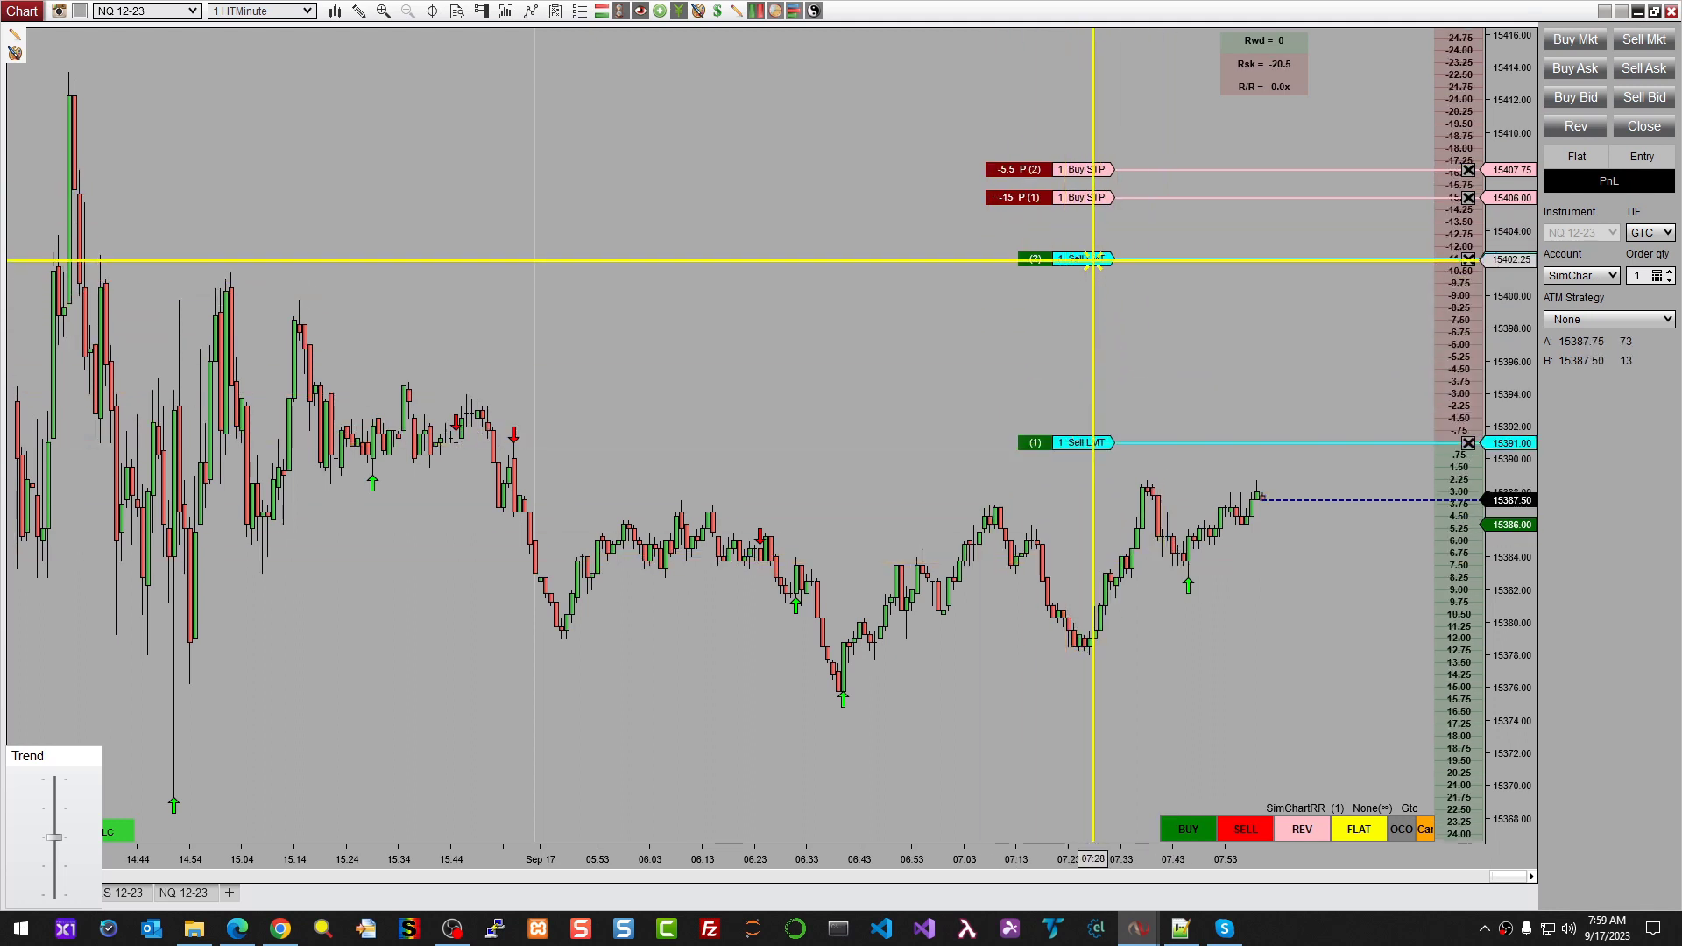
click(1086, 409)
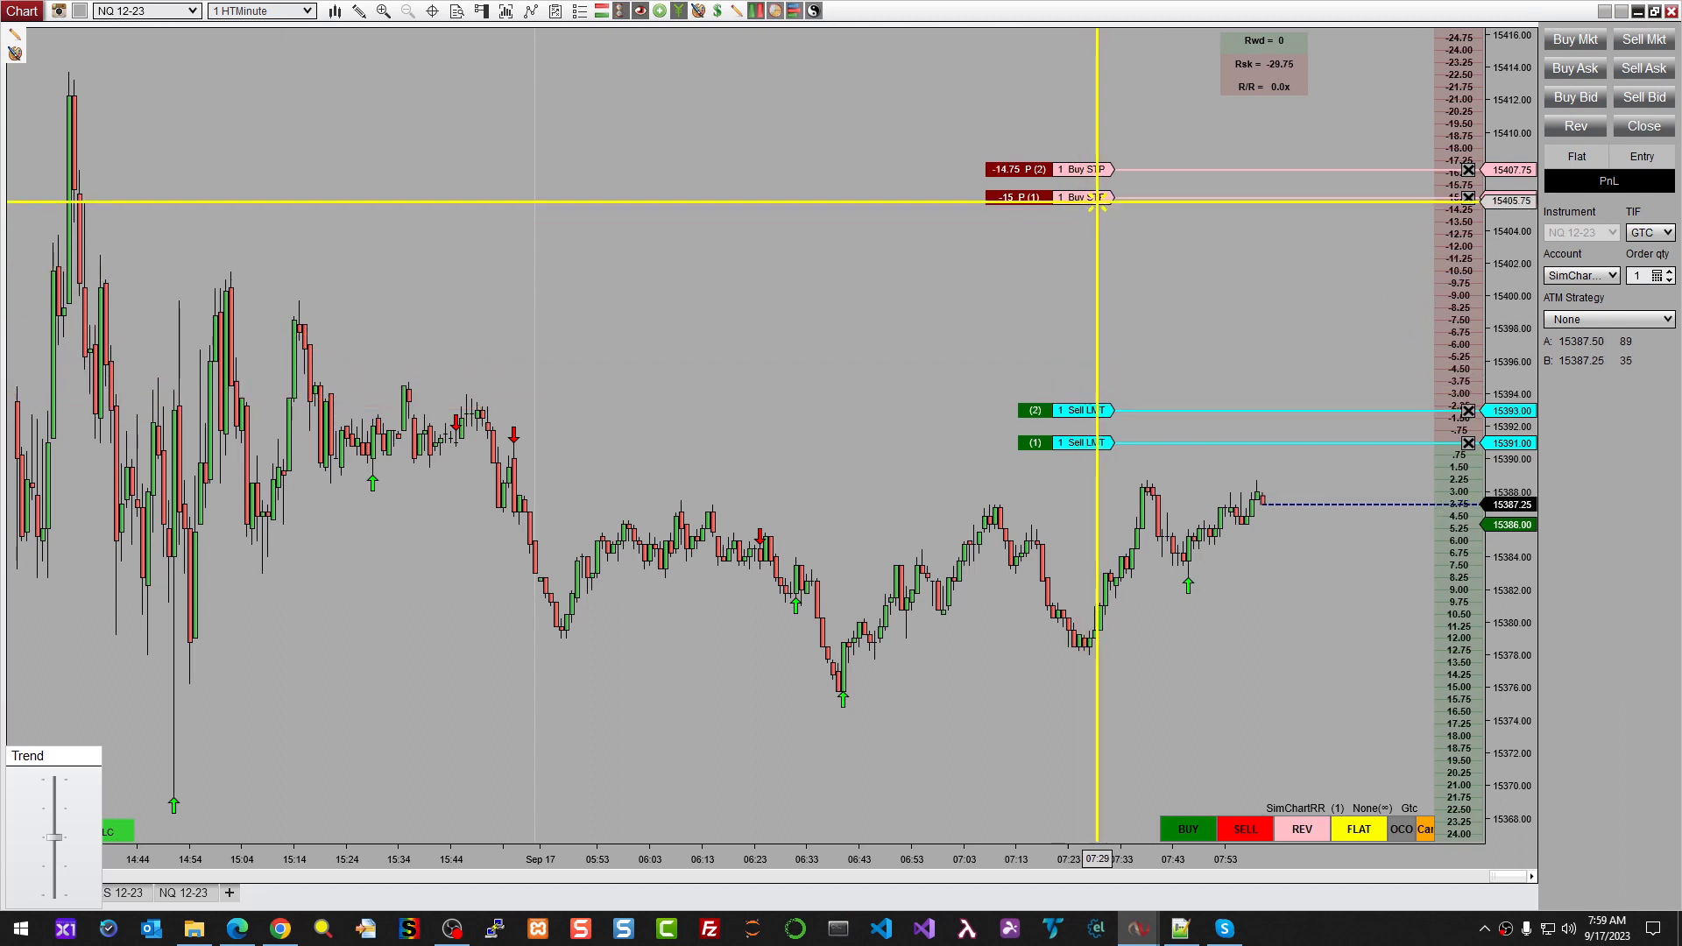
Move the first buy stop down to 15395.75 and the second buy stop to 15398.25.
click(1096, 200)
click(1086, 365)
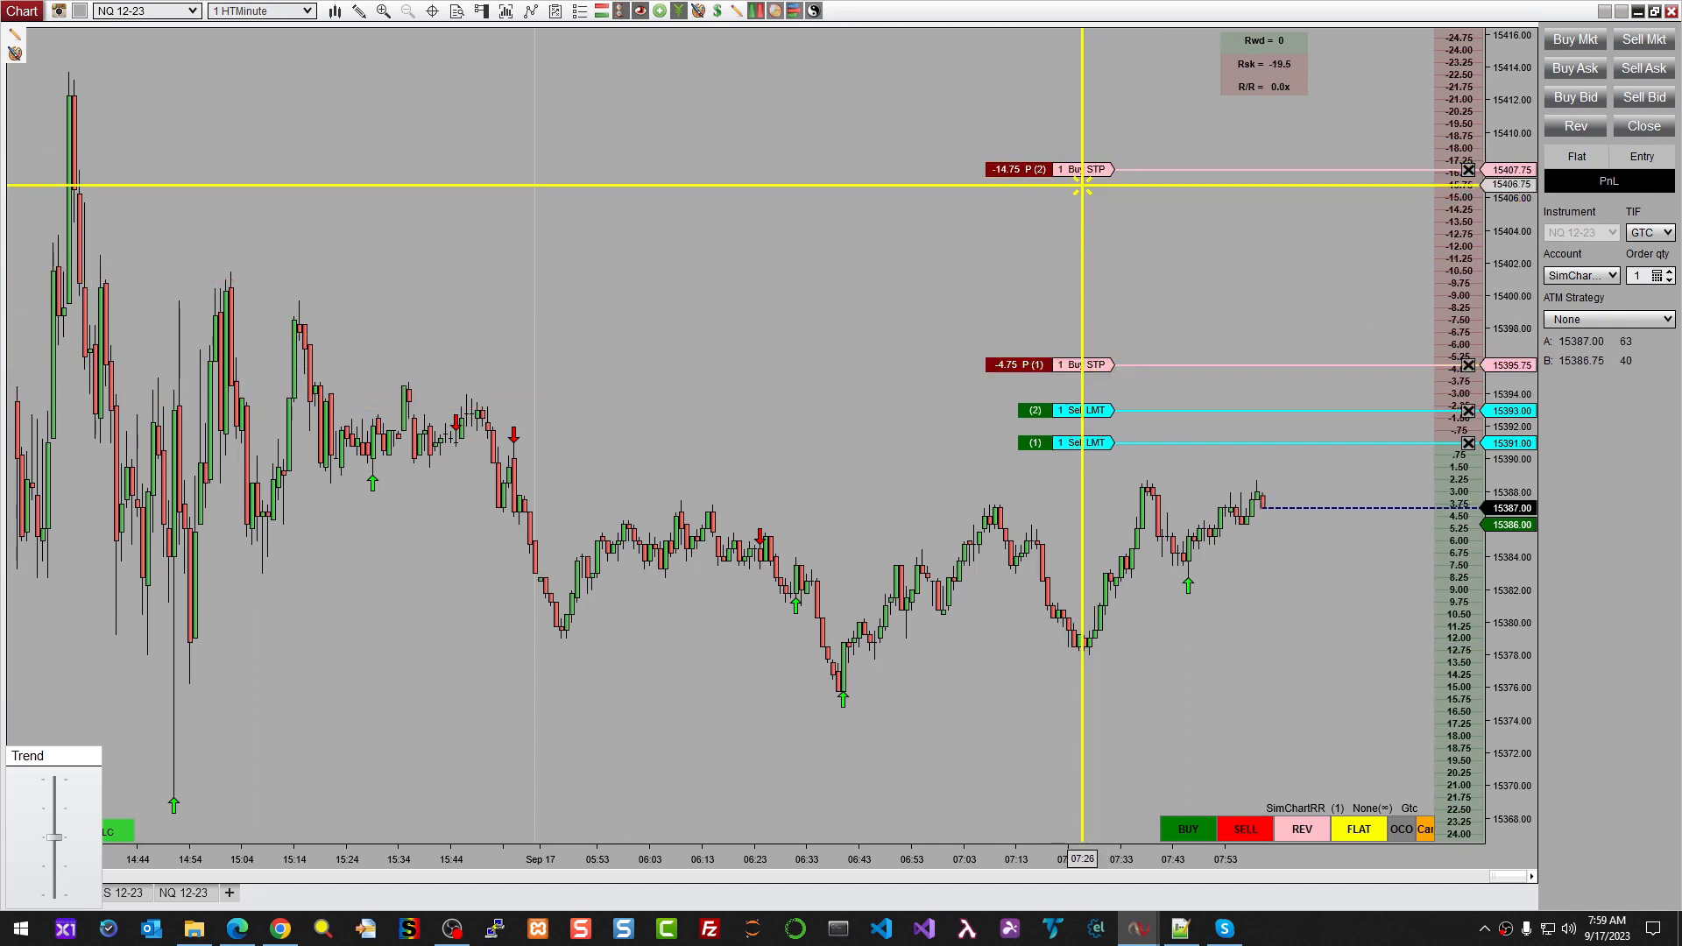
click(1088, 172)
click(1082, 324)
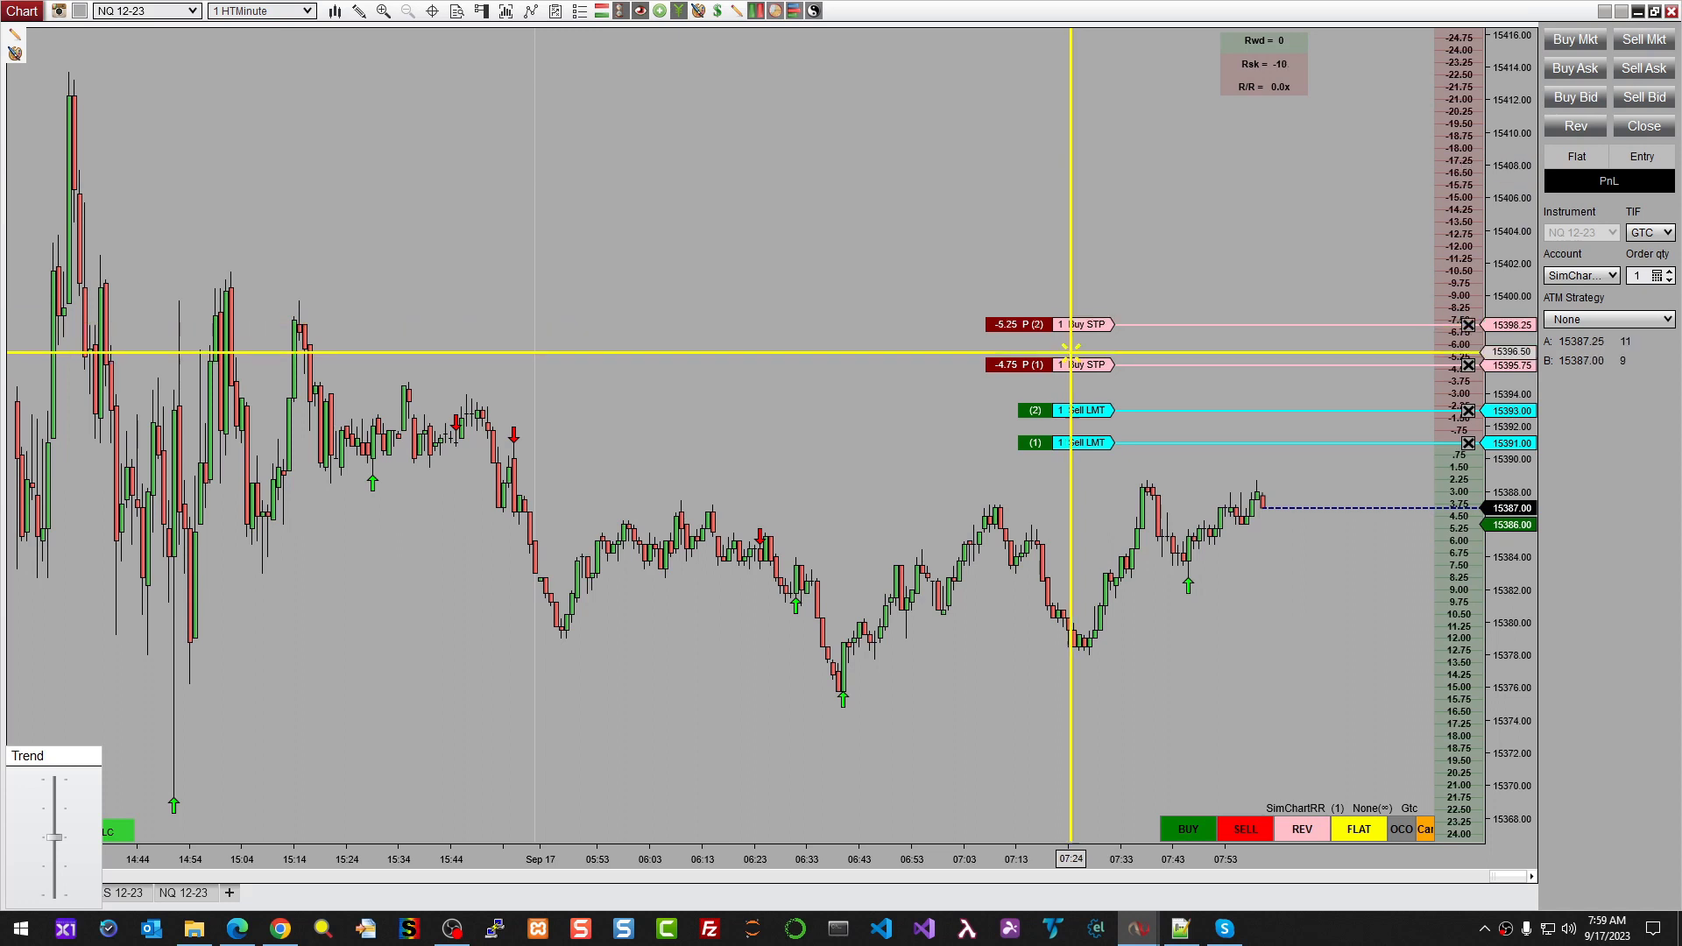
Place two buy limit target orders below the entries, at 15380.25 and 15375.00.
click(1059, 617)
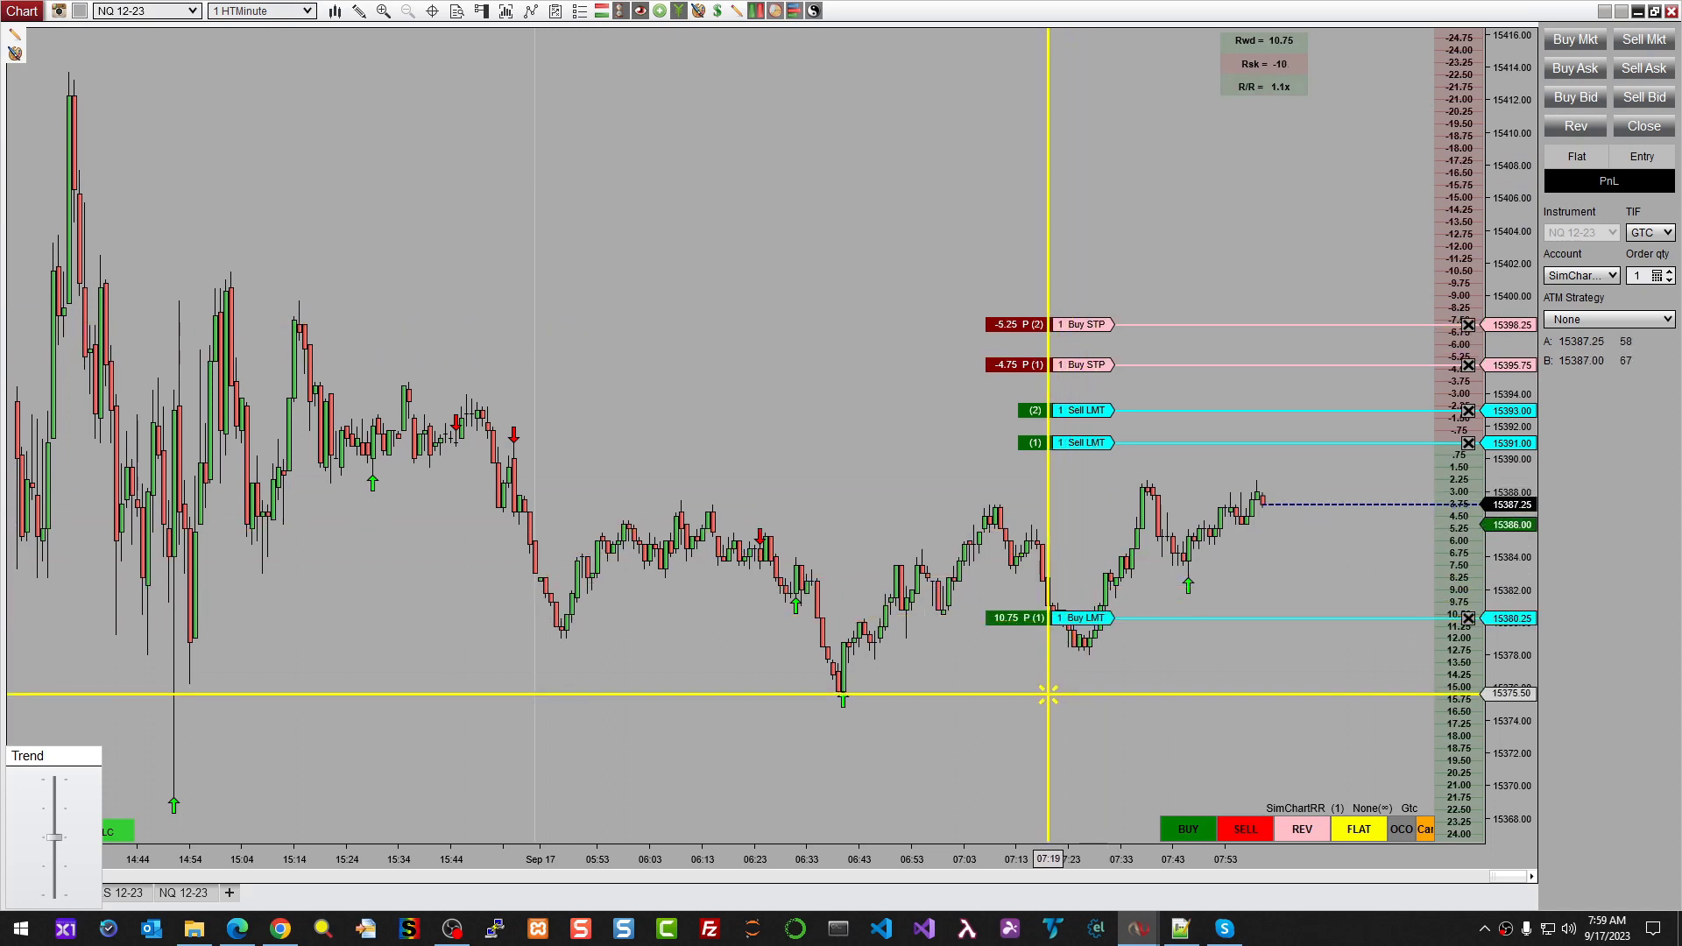
click(1059, 704)
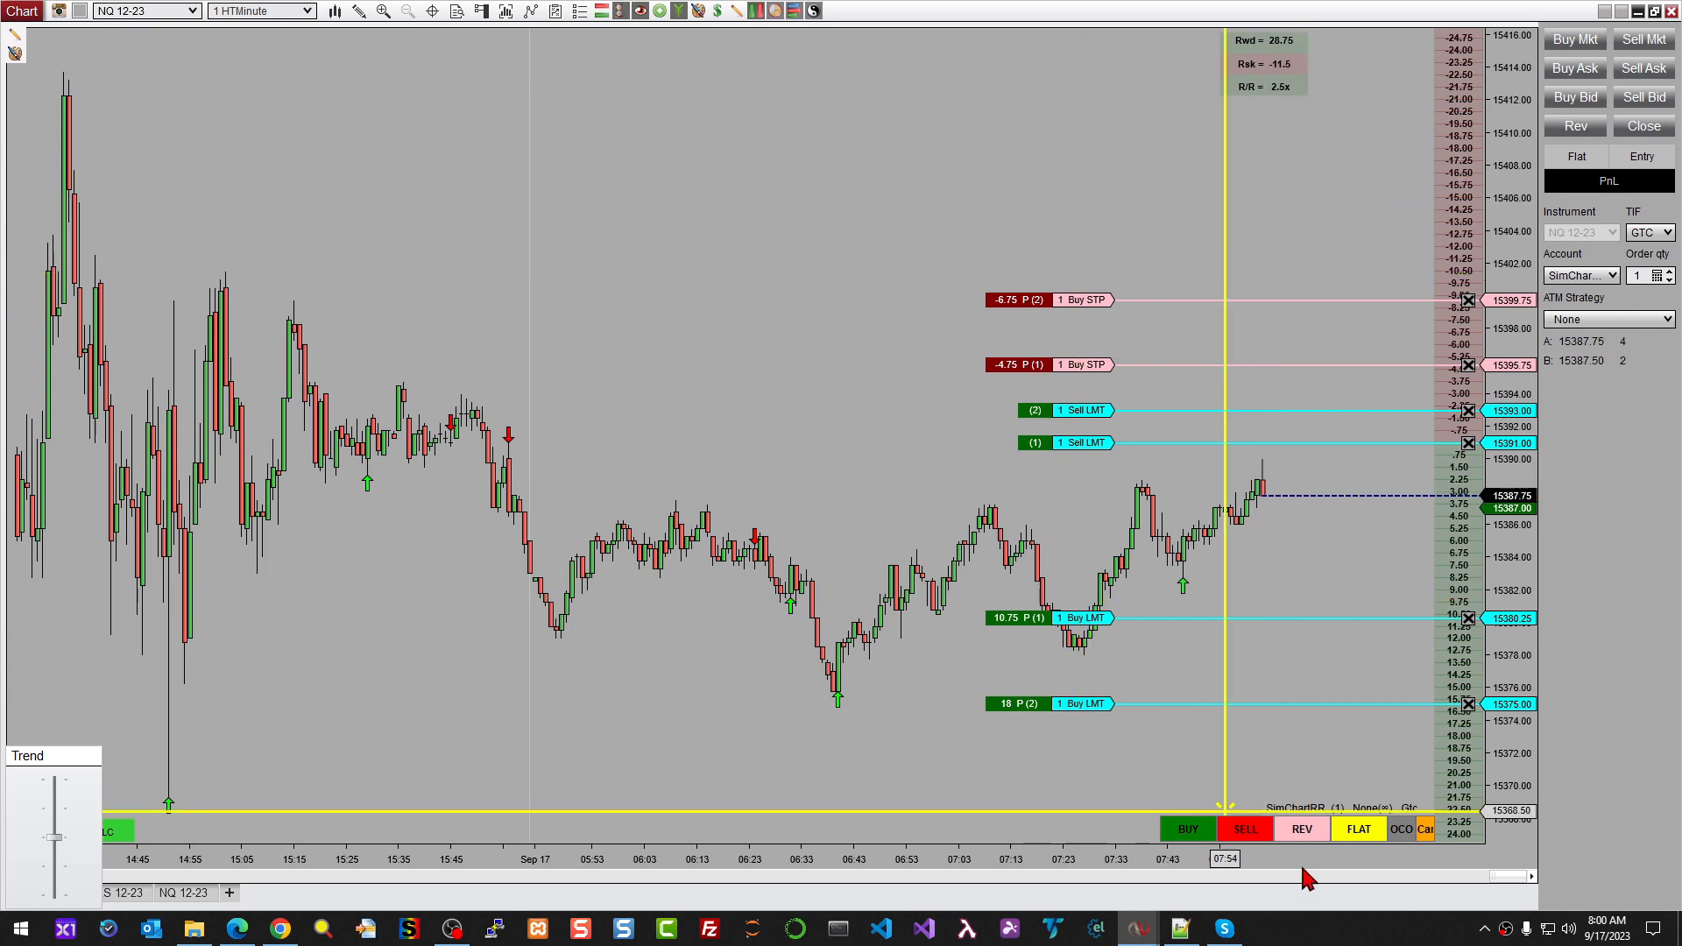
Flatten all working orders, then place a new sell limit order for 1 contract at 15391.00.
click(1359, 831)
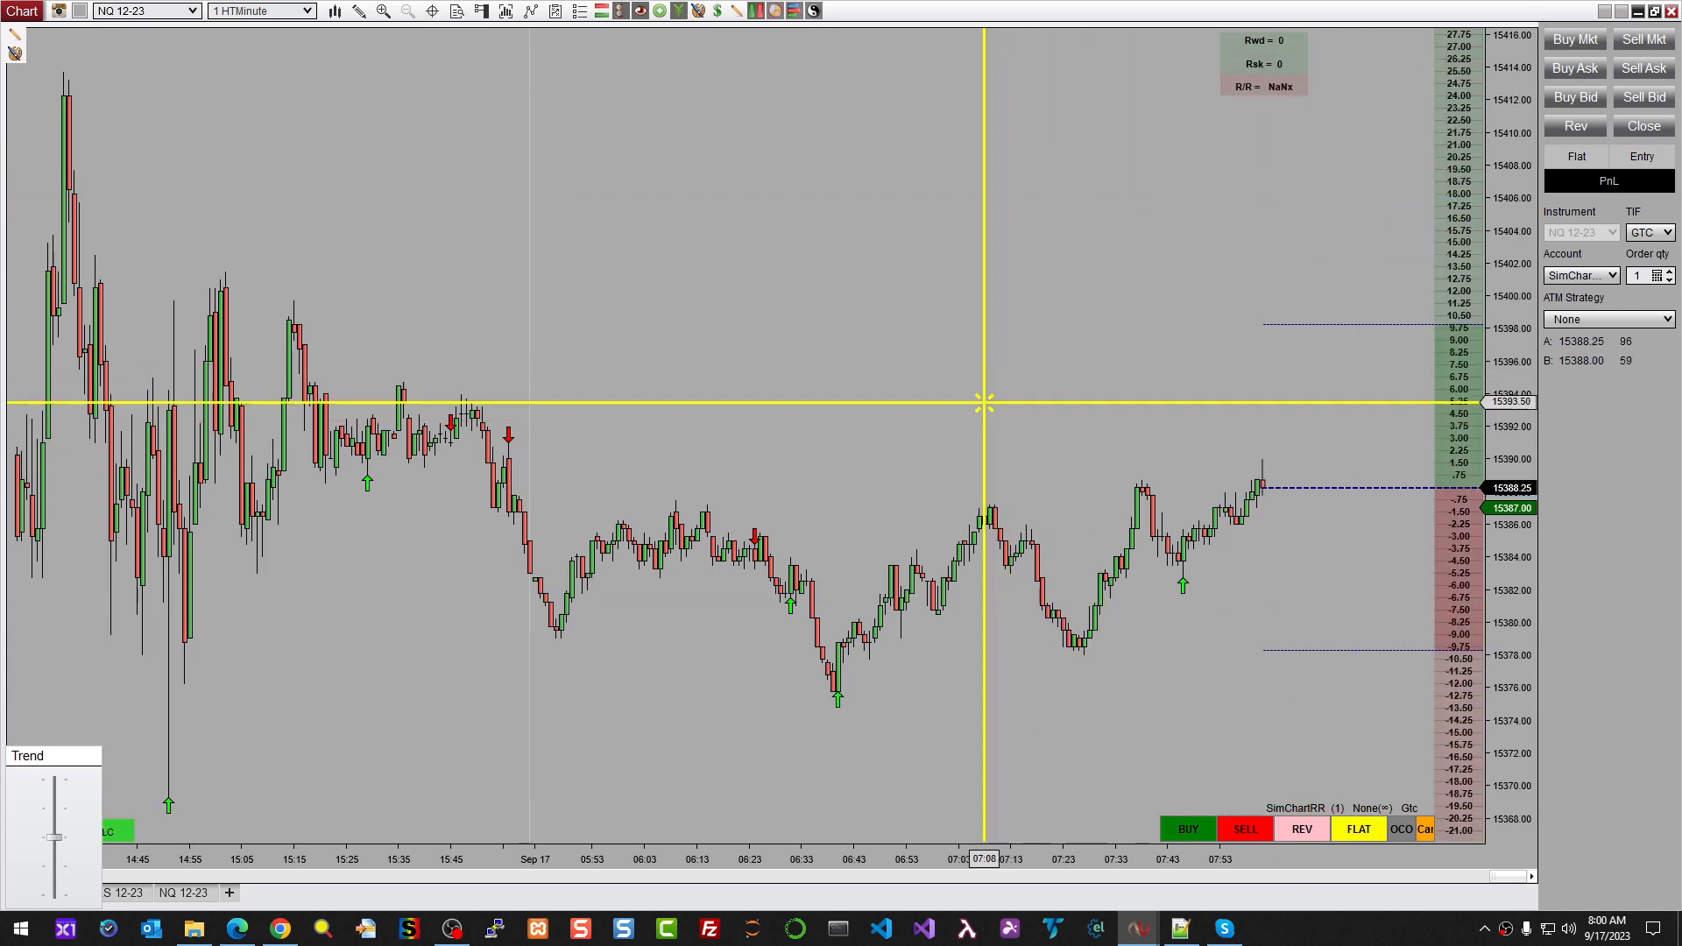
click(1011, 442)
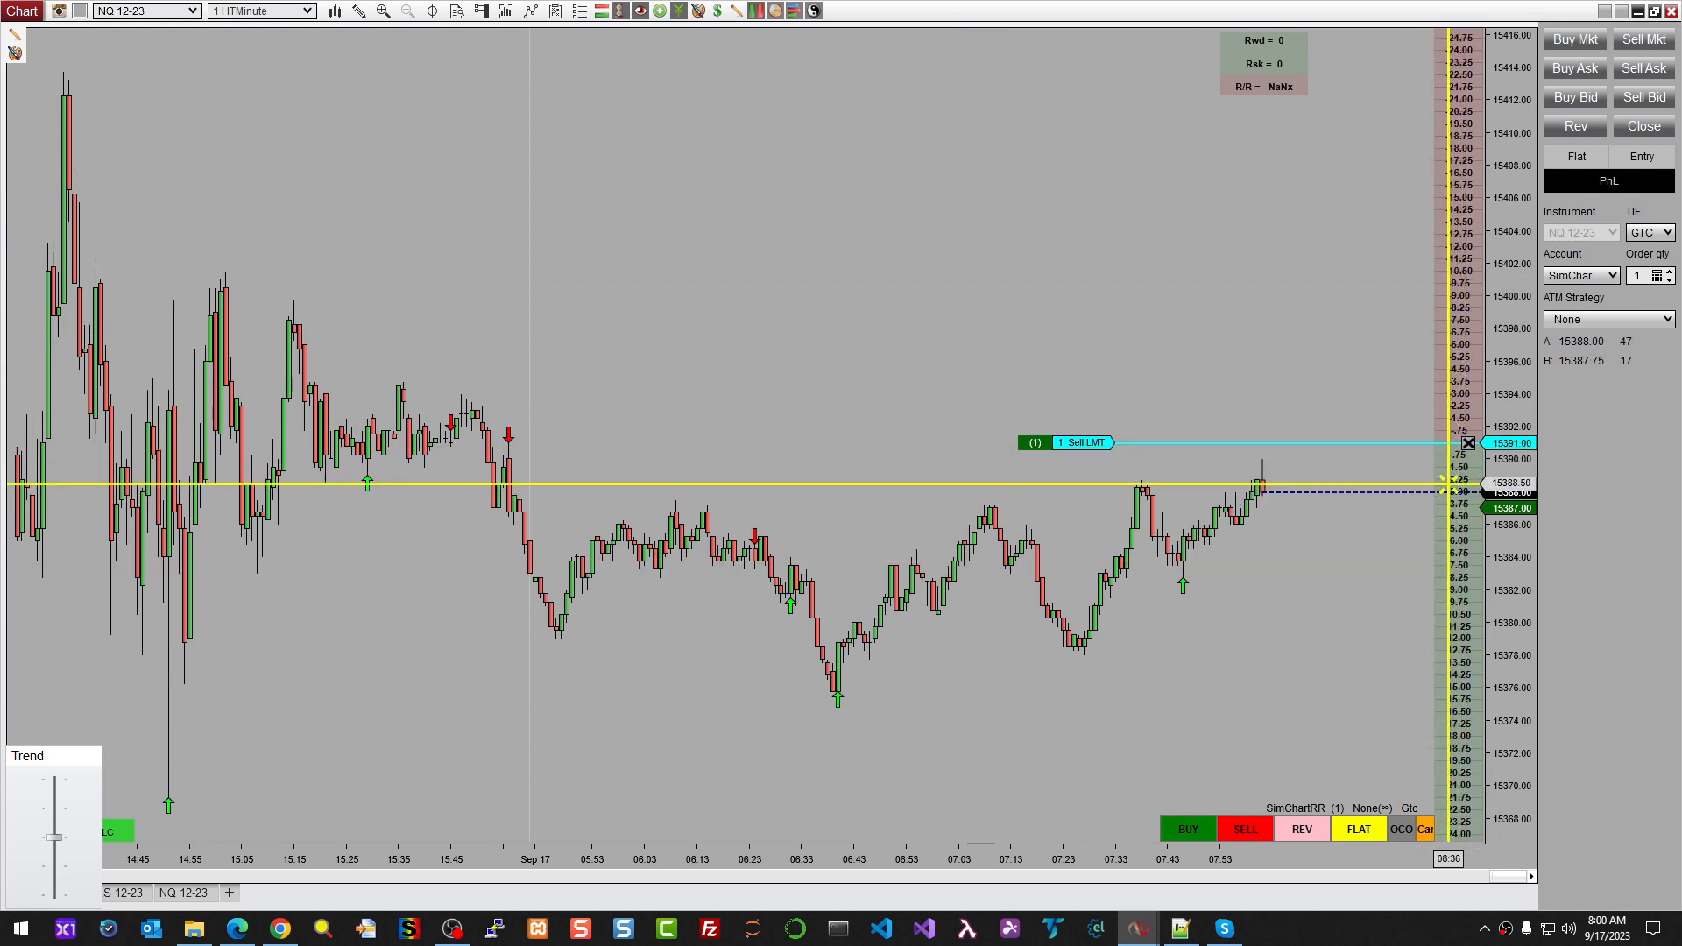
Change the risk/reward grid style from Points to Dollars in the chart's quick risk/reward options.
click(719, 13)
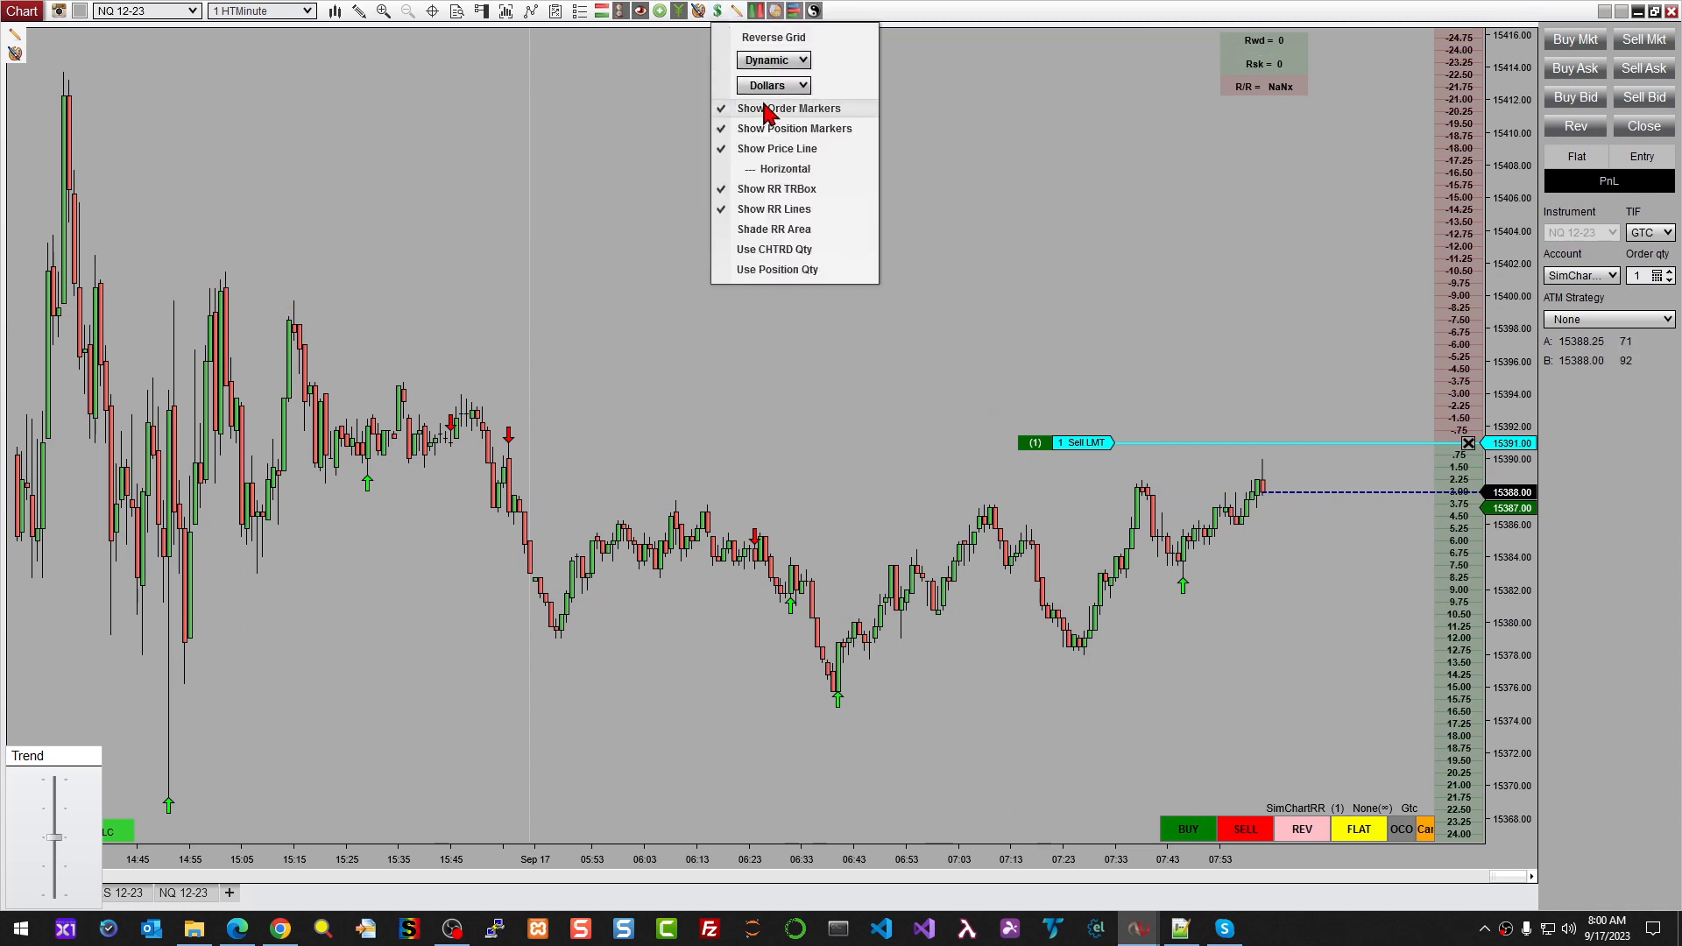
click(1037, 340)
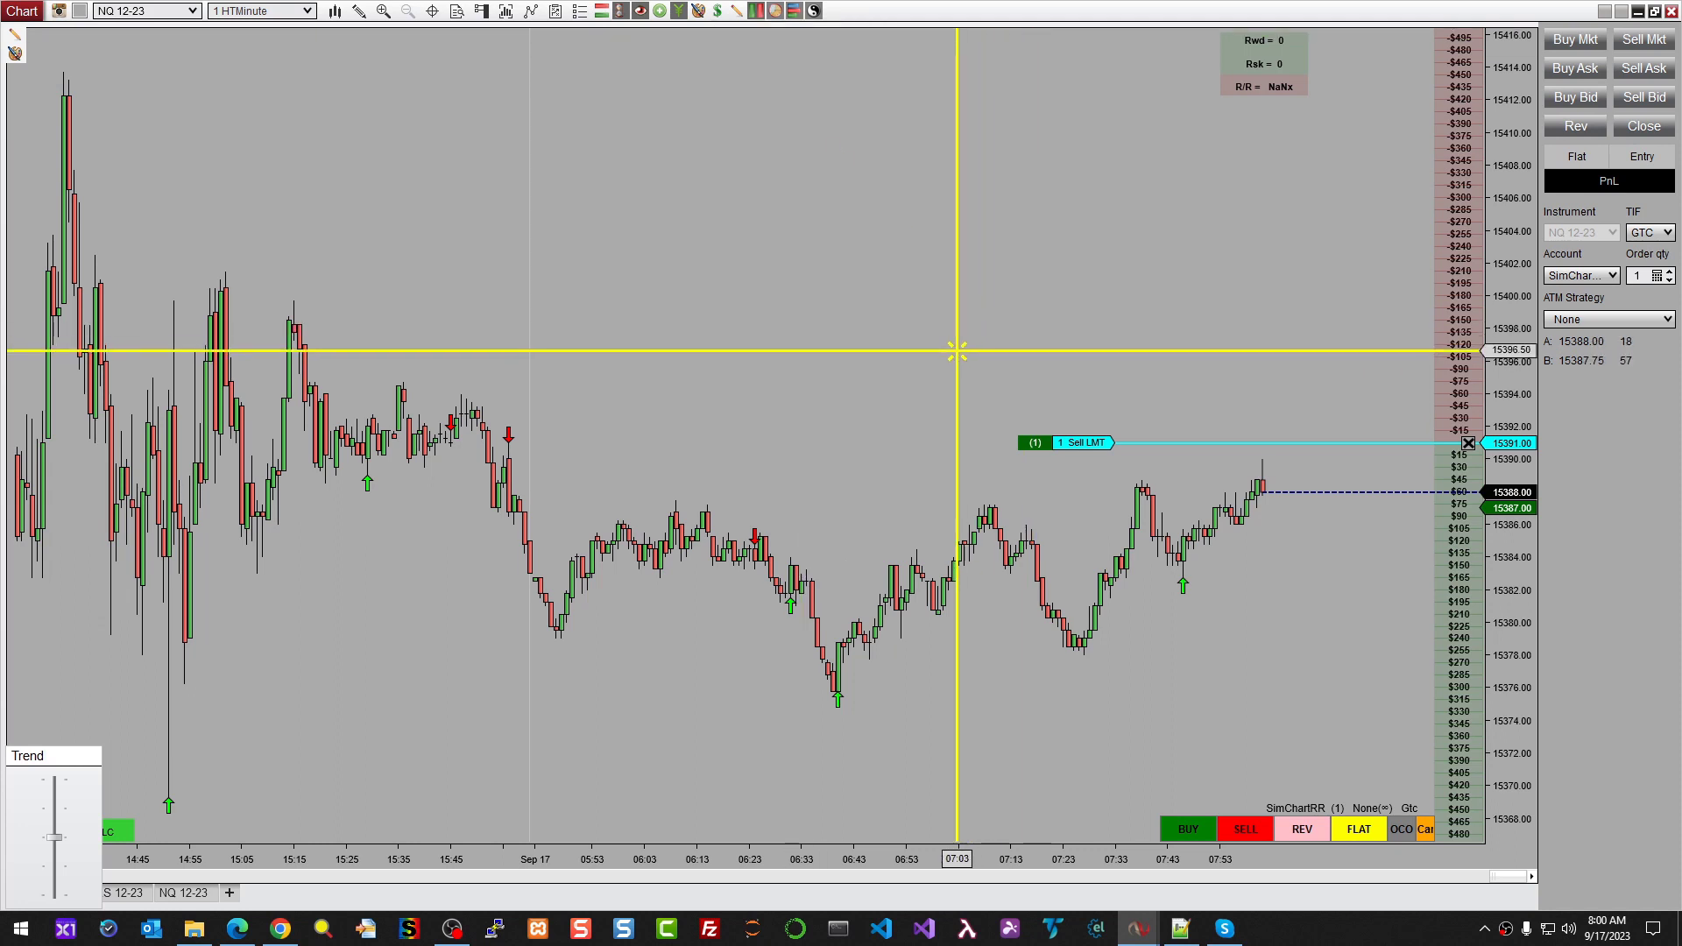
Place a buy stop order at 15394.00 and a second sell limit order at 15392.25.
click(993, 395)
click(983, 422)
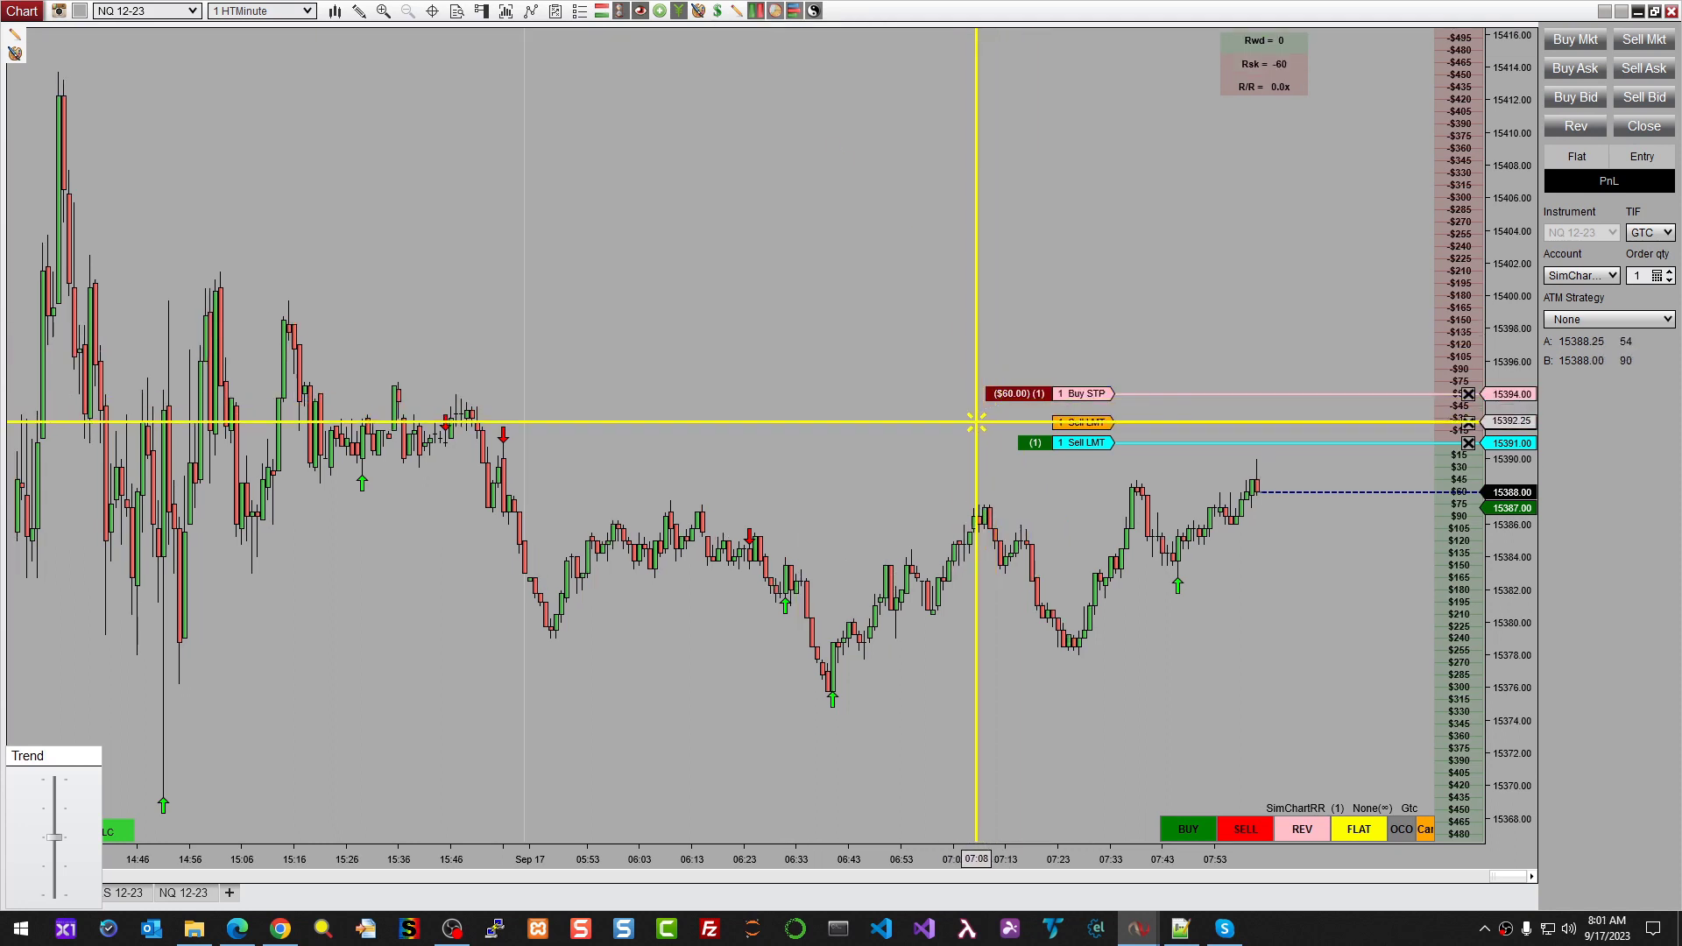
Place a second buy stop order at 15400.00 and two buy limit target orders at 15375.50 and 15370.50.
click(980, 295)
click(980, 695)
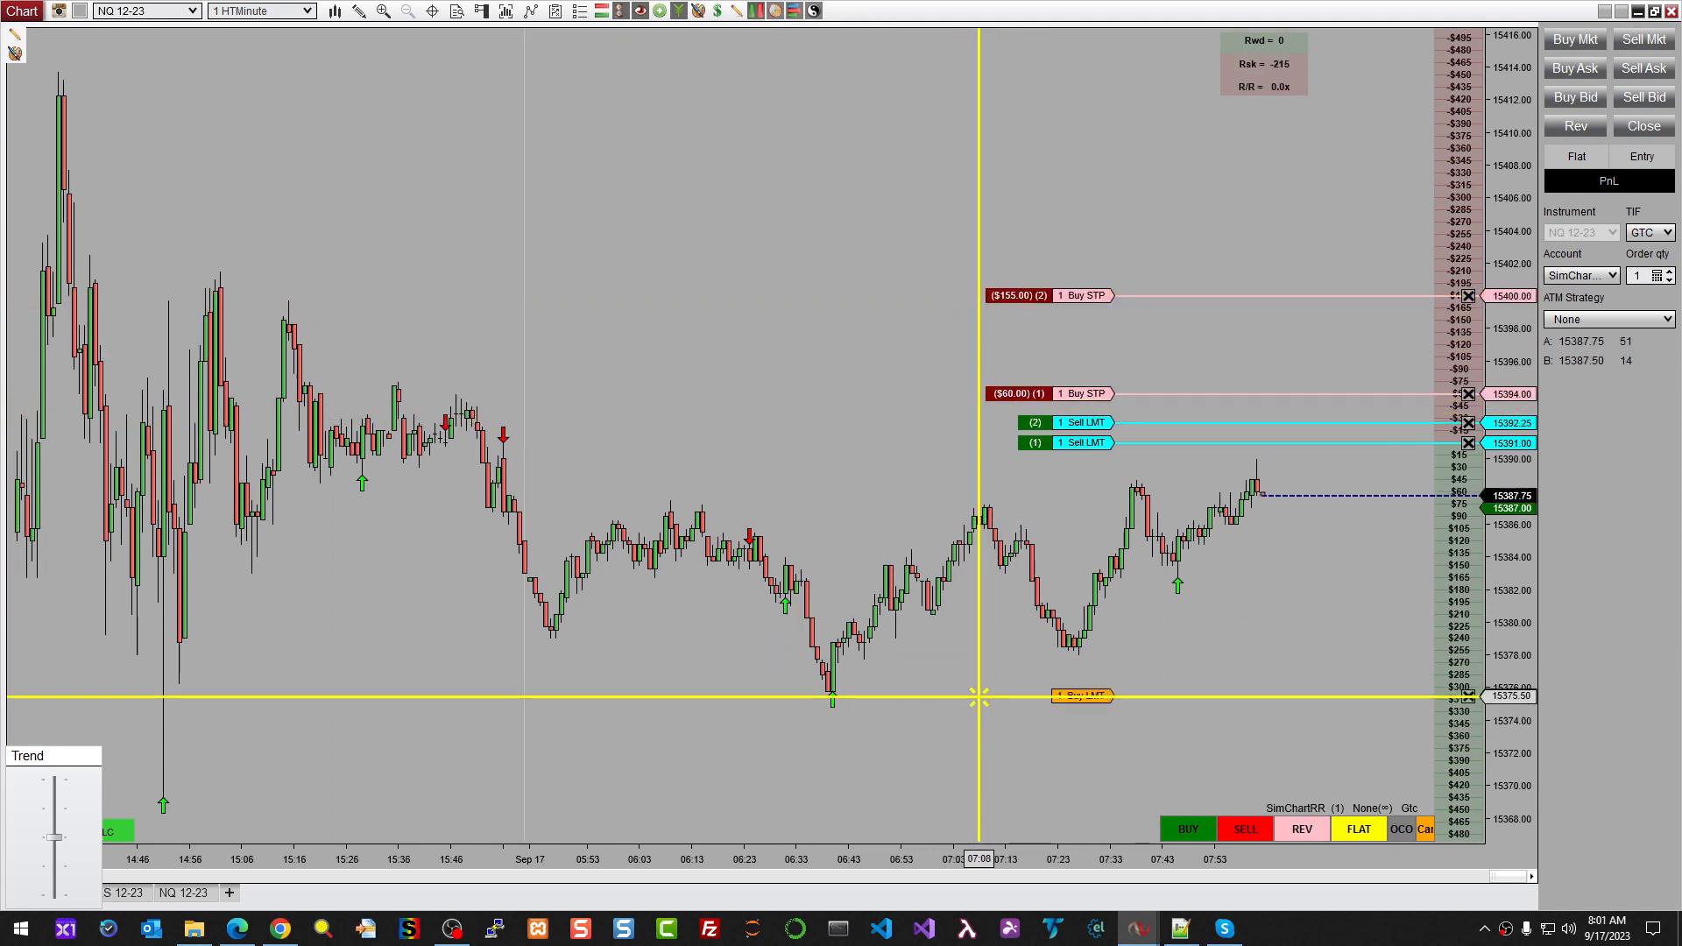
click(961, 776)
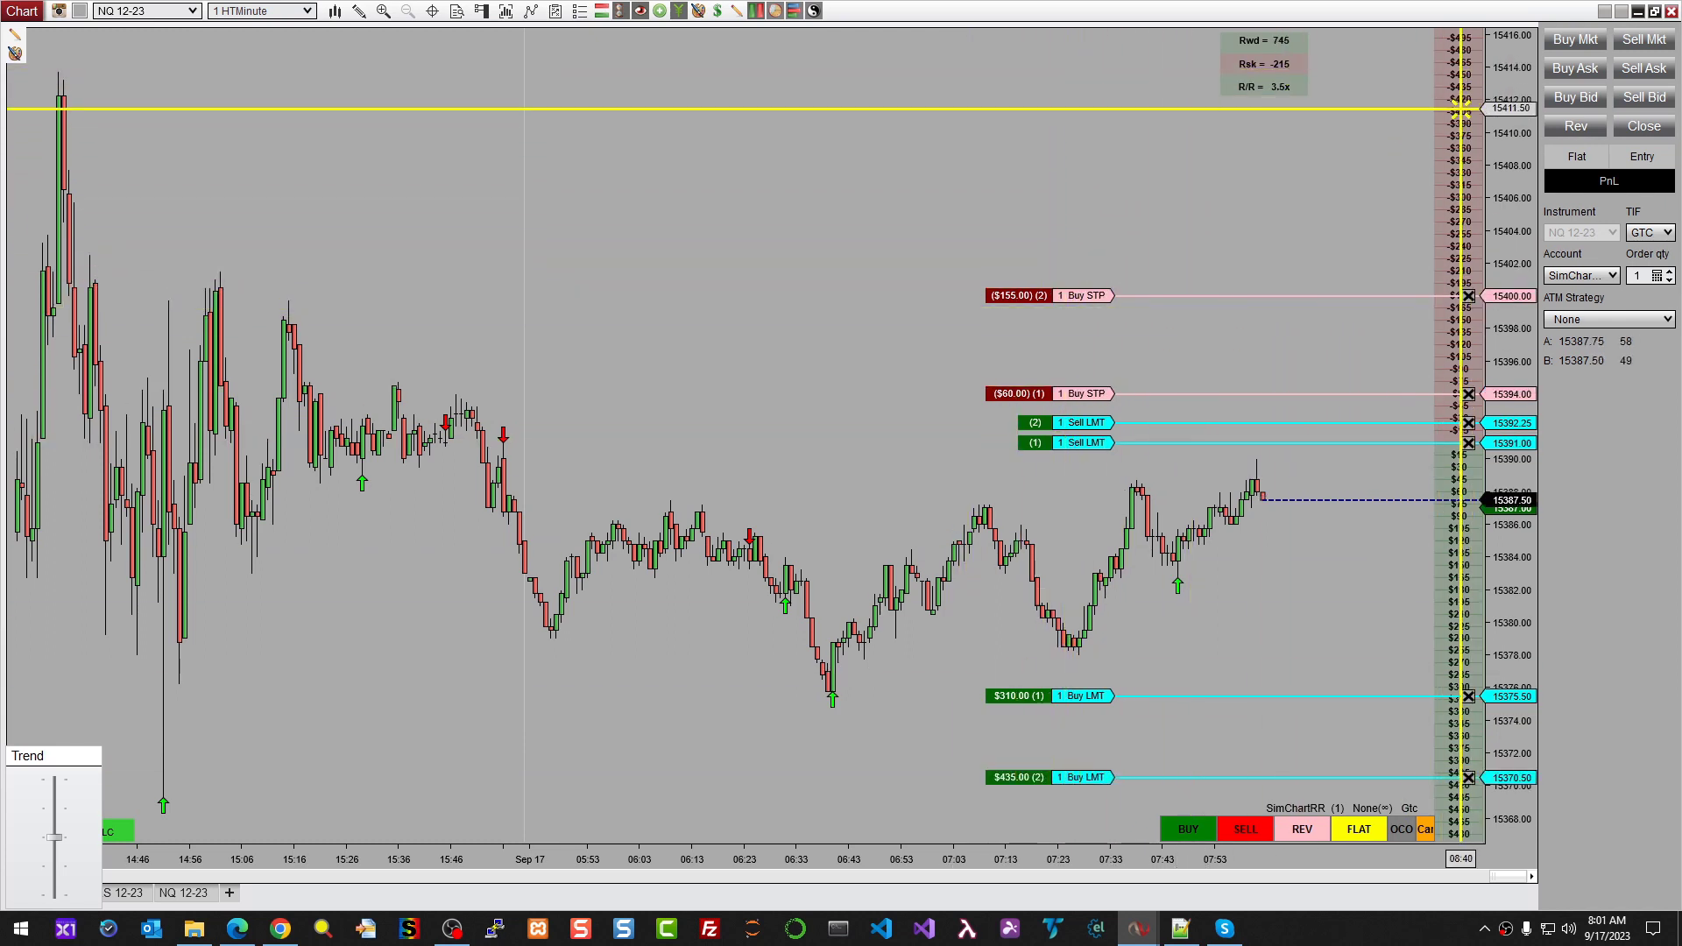
Change the risk/reward grid style to Points in the chart's quick risk/reward options.
click(717, 12)
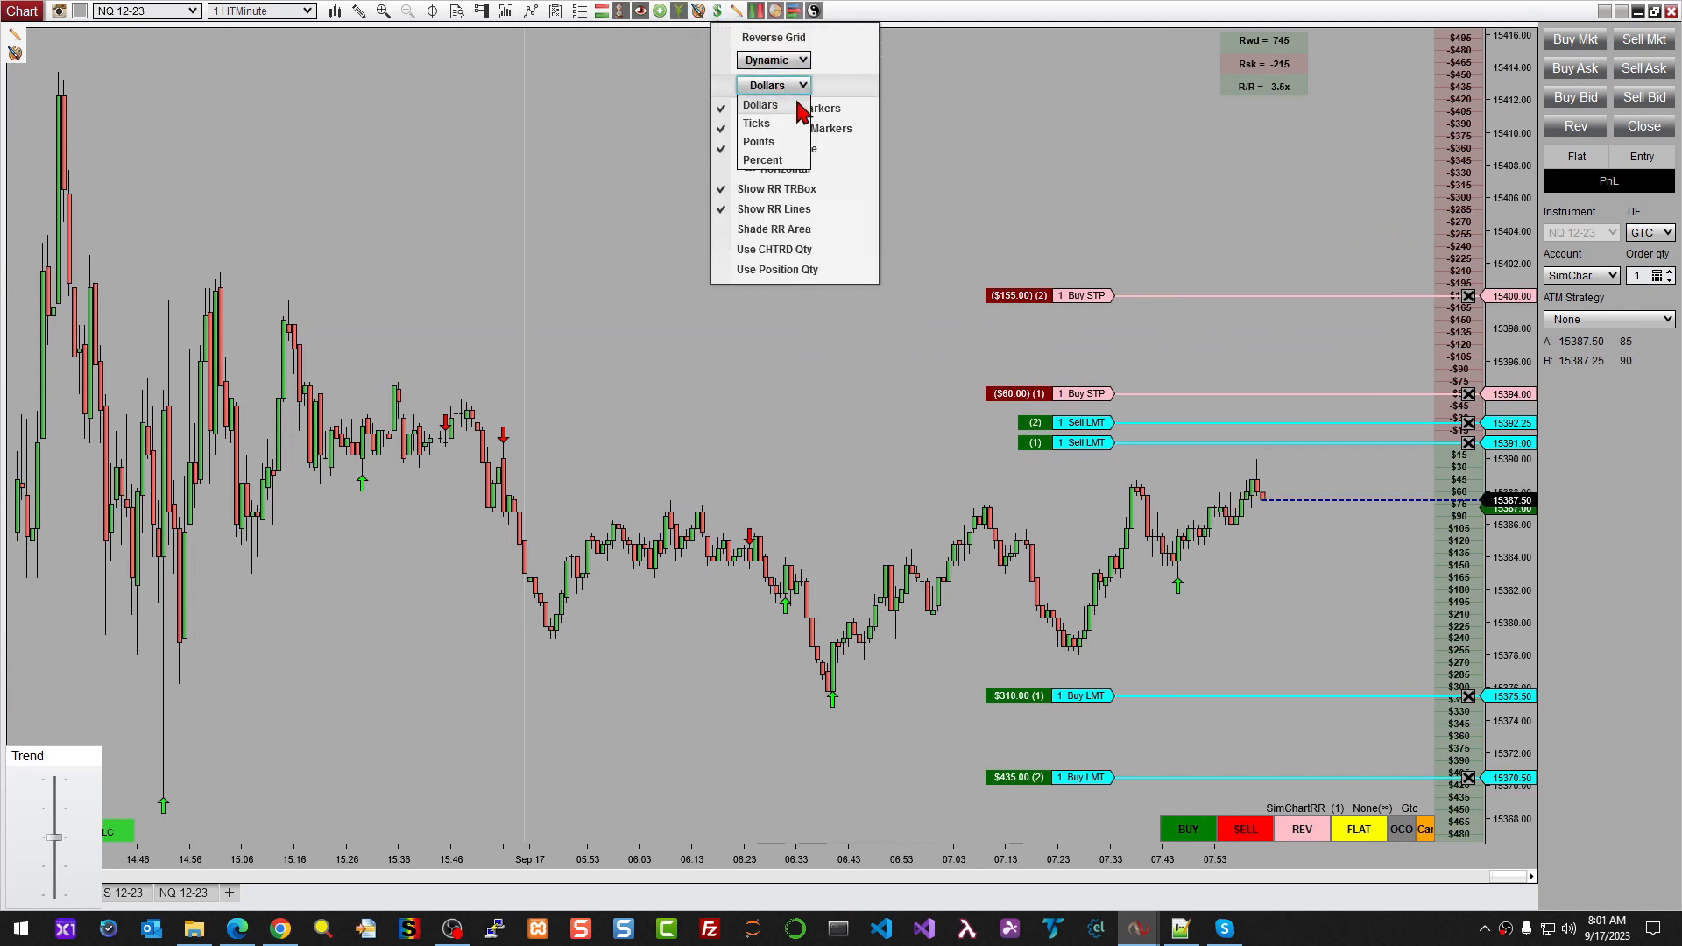
click(758, 142)
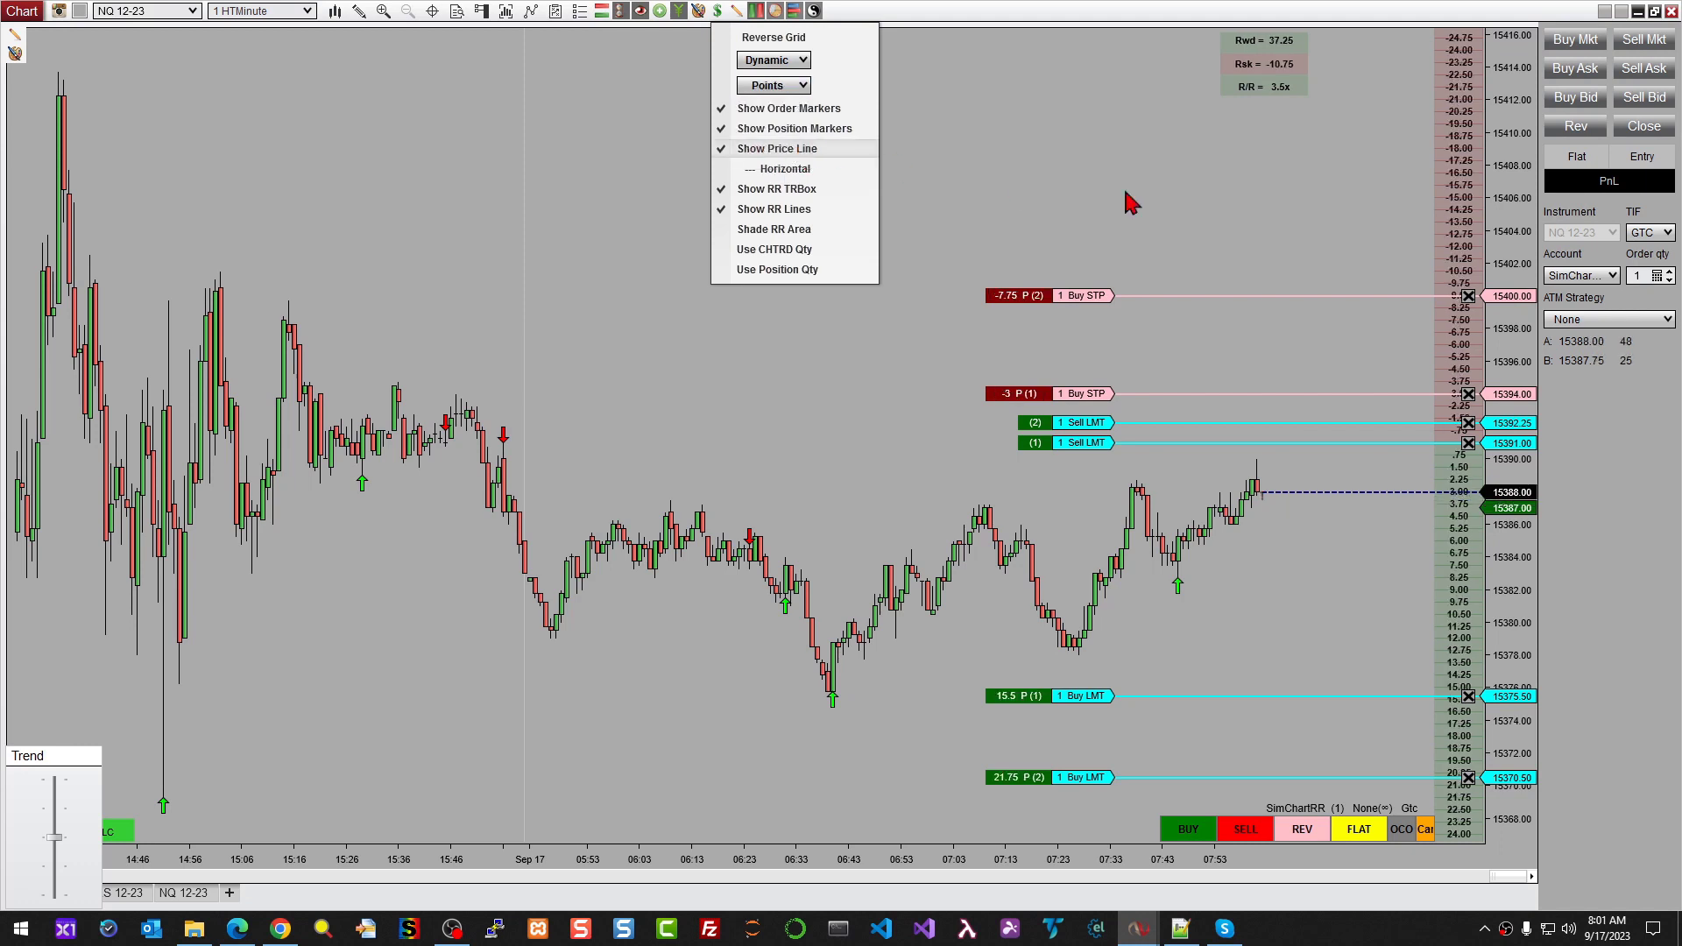
click(1266, 203)
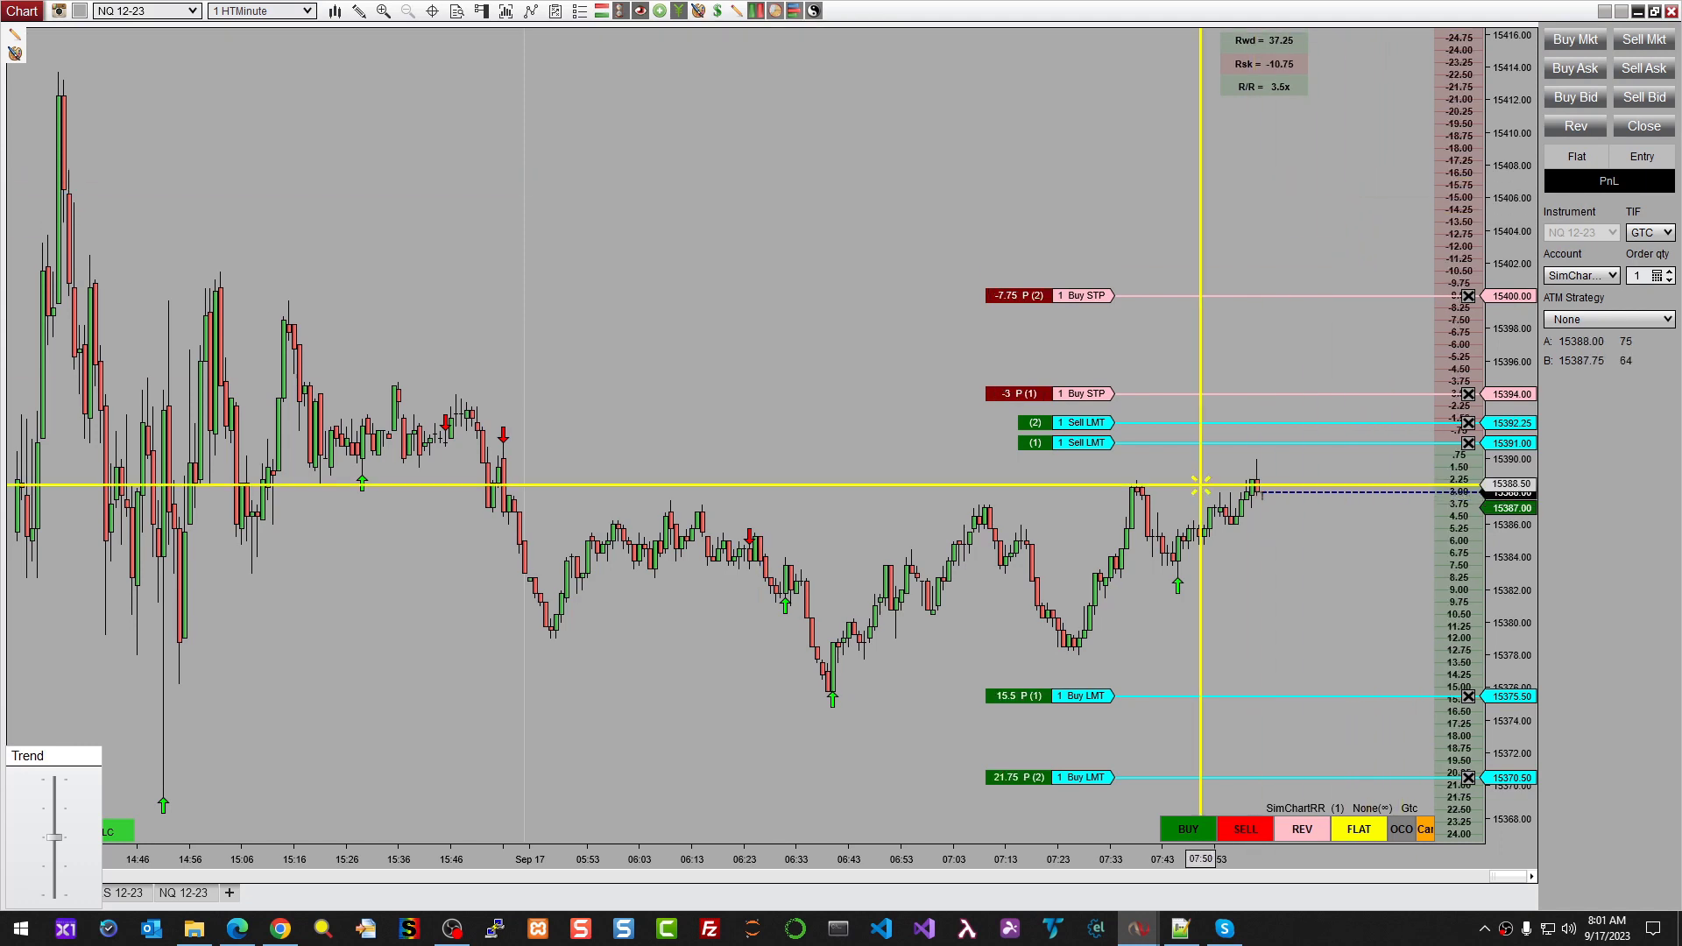
Flatten all working orders, then place sell limit orders at 15387.25 and 15388.25 with buy stops at 15390.75 and 15392.25.
click(1371, 831)
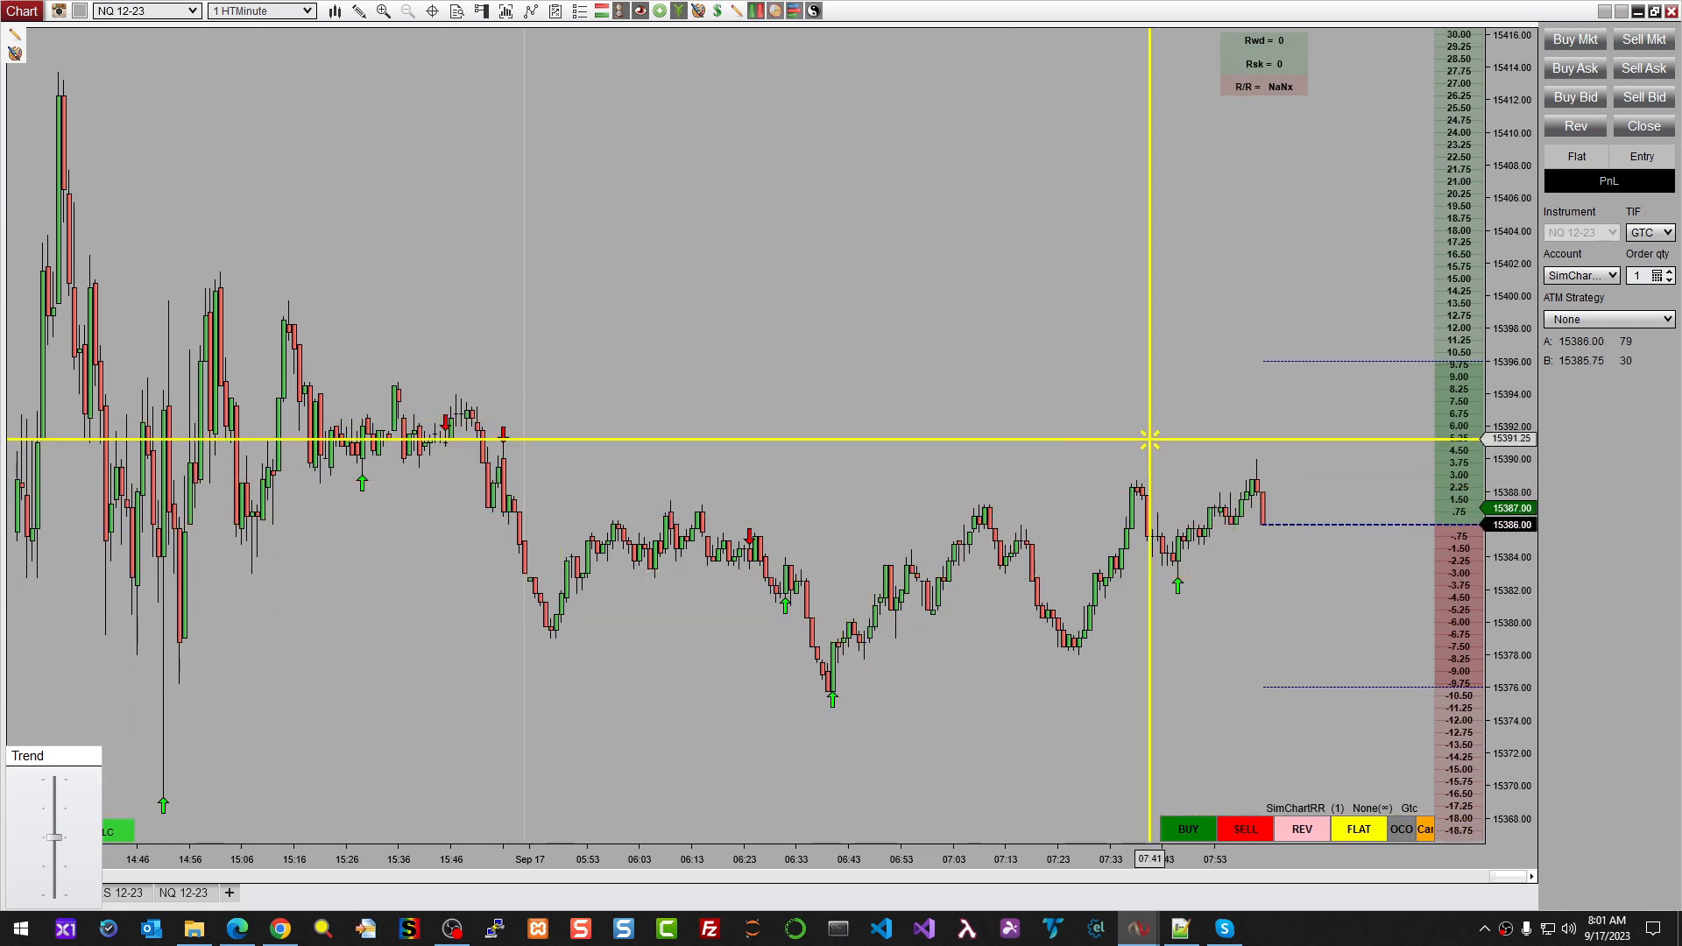
click(1035, 505)
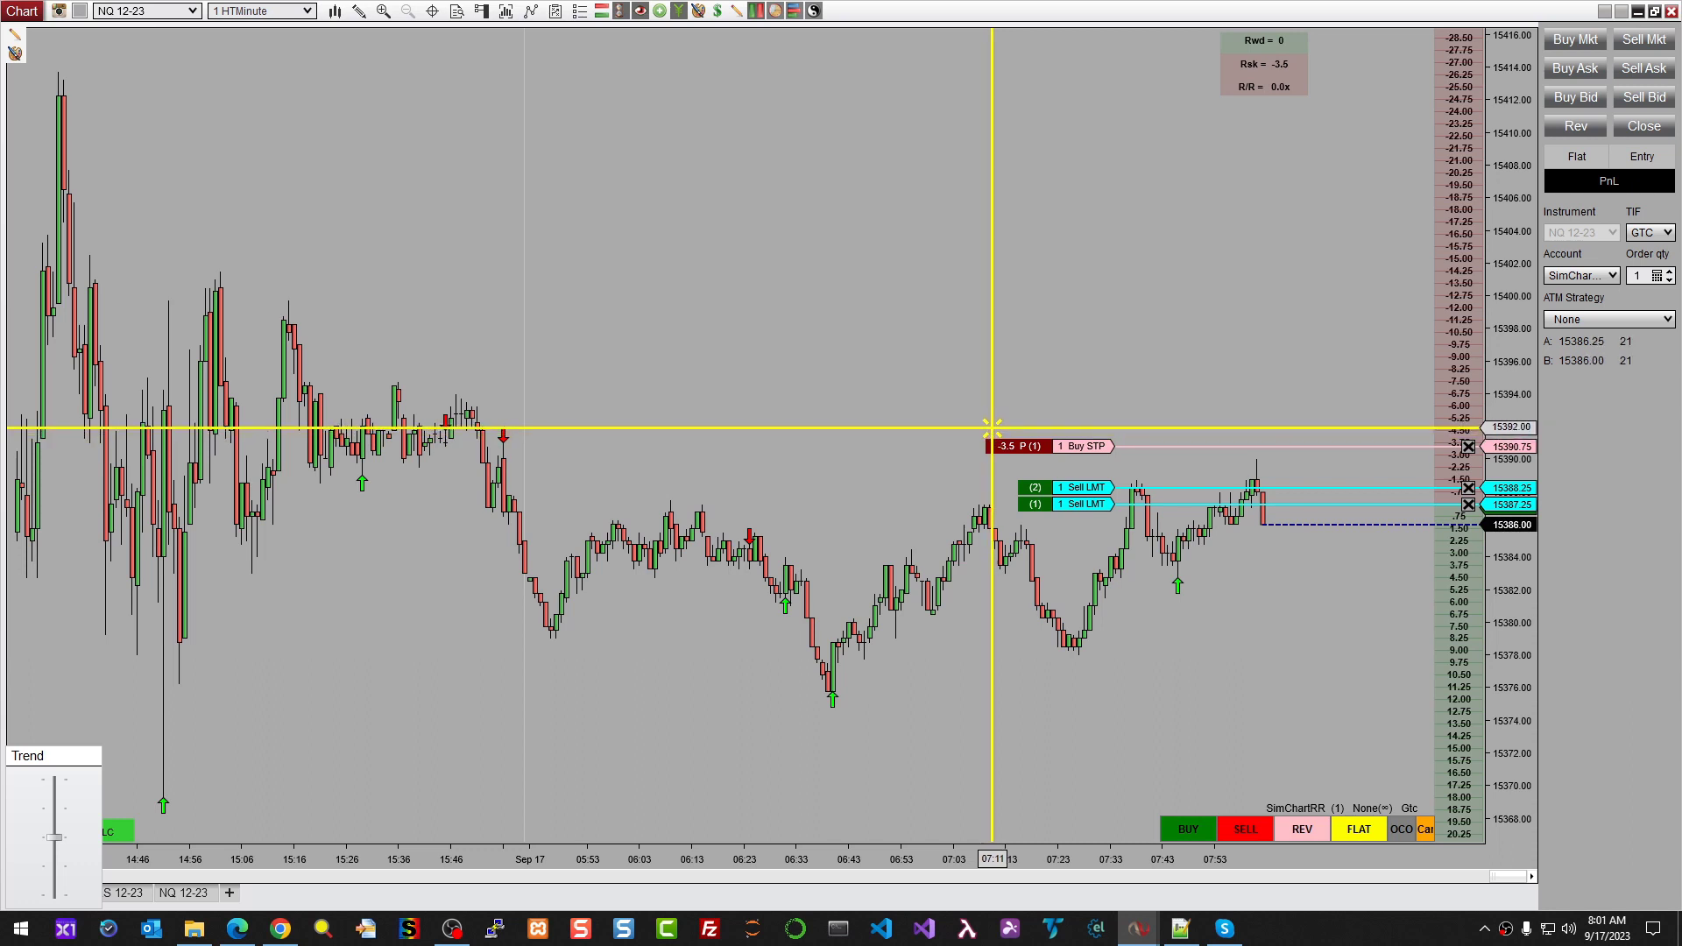
click(995, 421)
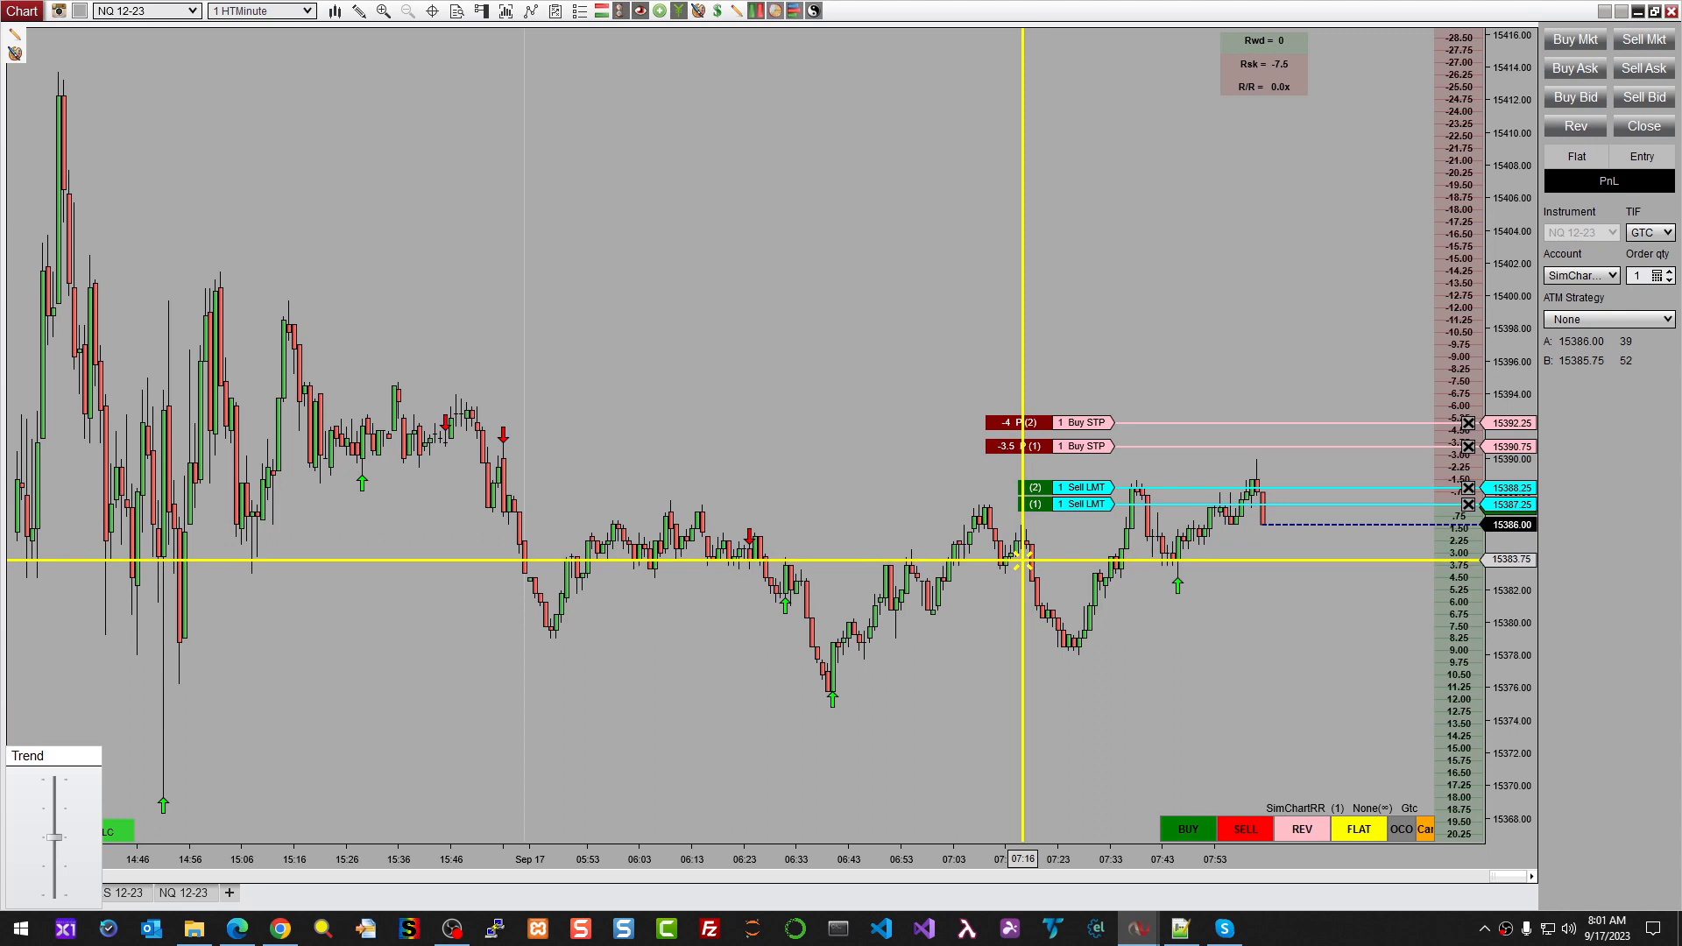
Place two buy limit target orders below the entries, at 15383.50 and 15380.75.
click(1020, 565)
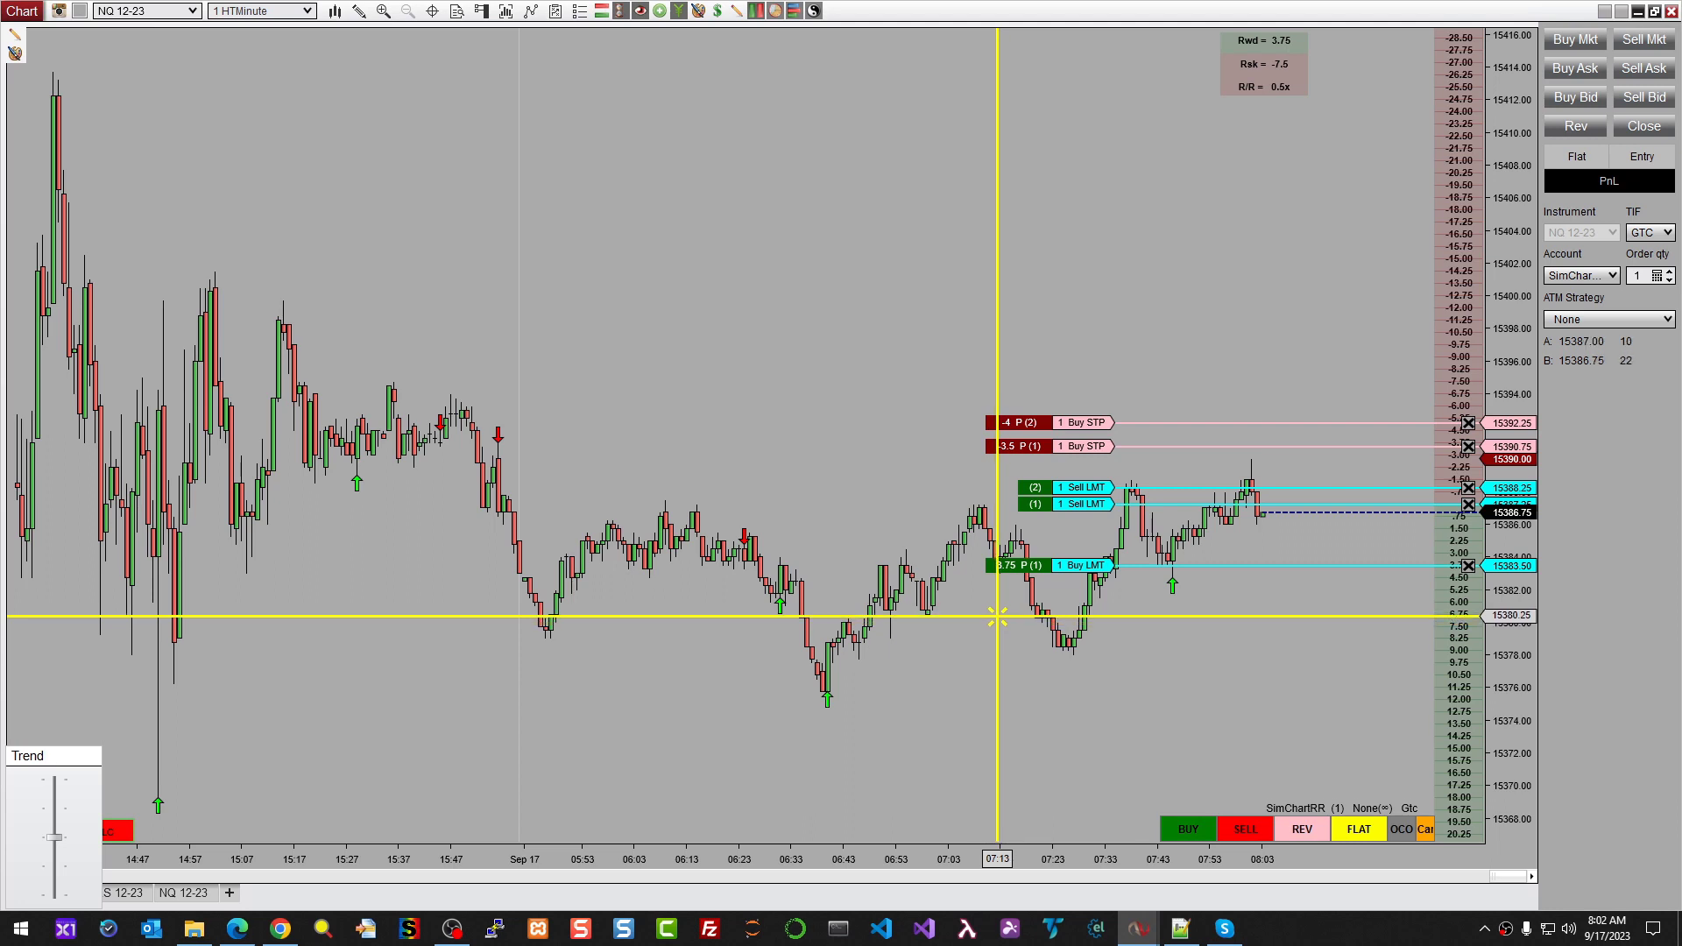
click(1002, 609)
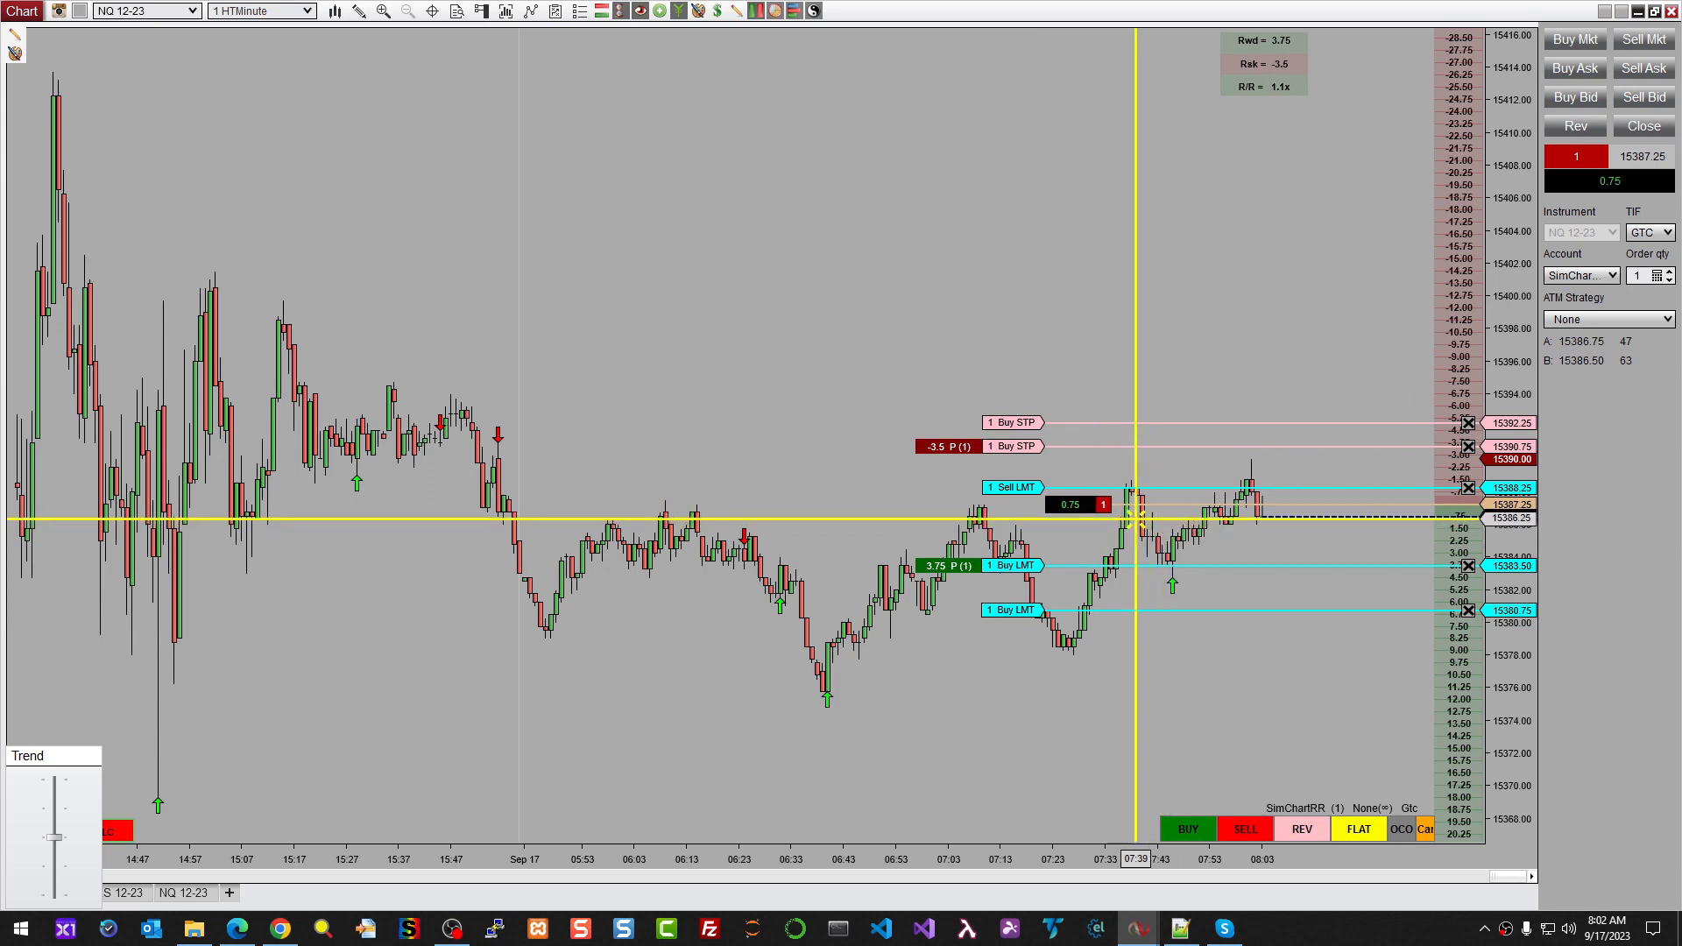
Move the remaining sell limit entry down from 15388.25 to the market so that it fills.
drag(1014, 487, 957, 488)
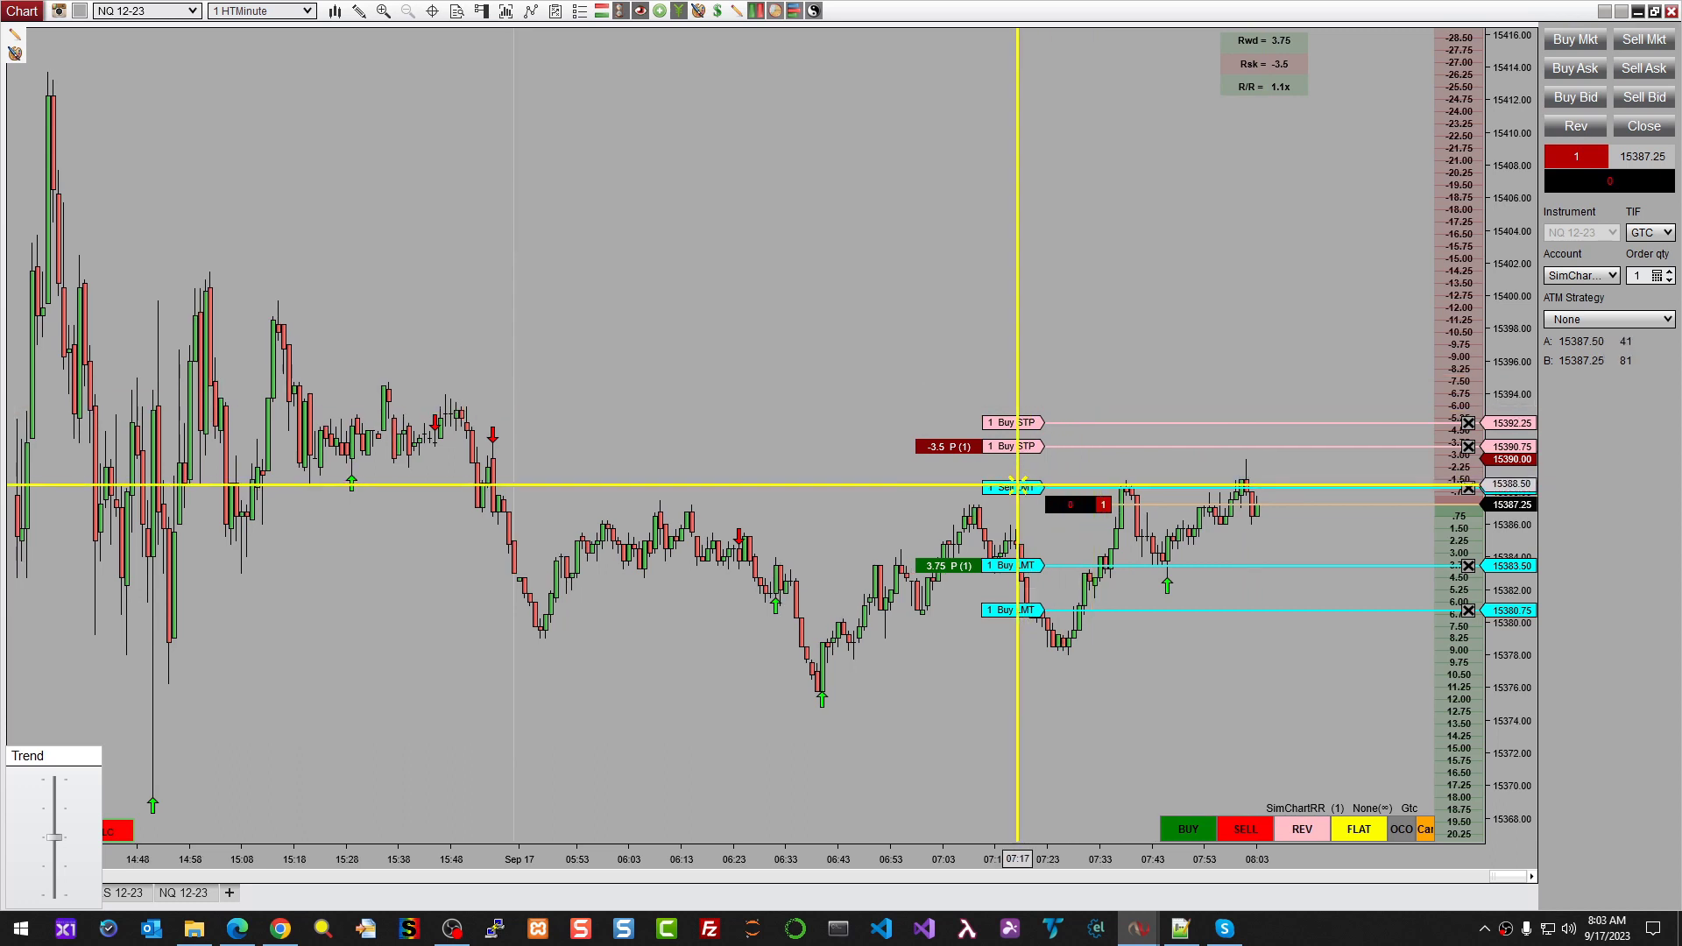
drag(1017, 484, 1010, 515)
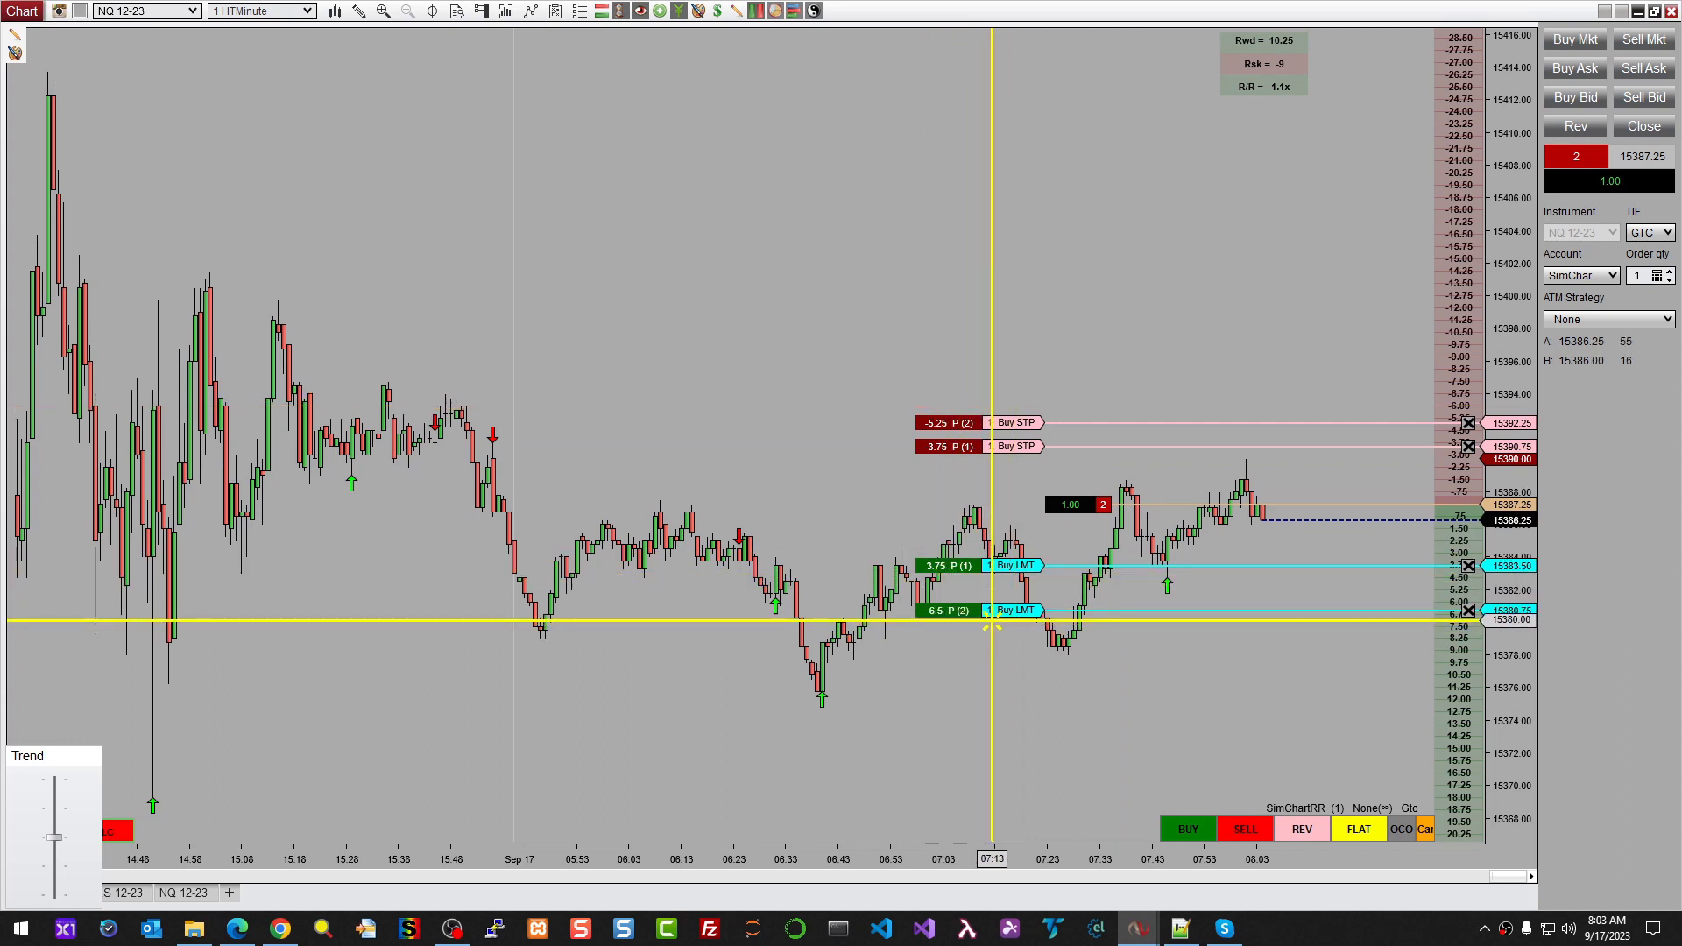
Place an extra buy stop at 15396.50 and an extra buy limit at 15376.75, then cancel both extra orders.
click(961, 353)
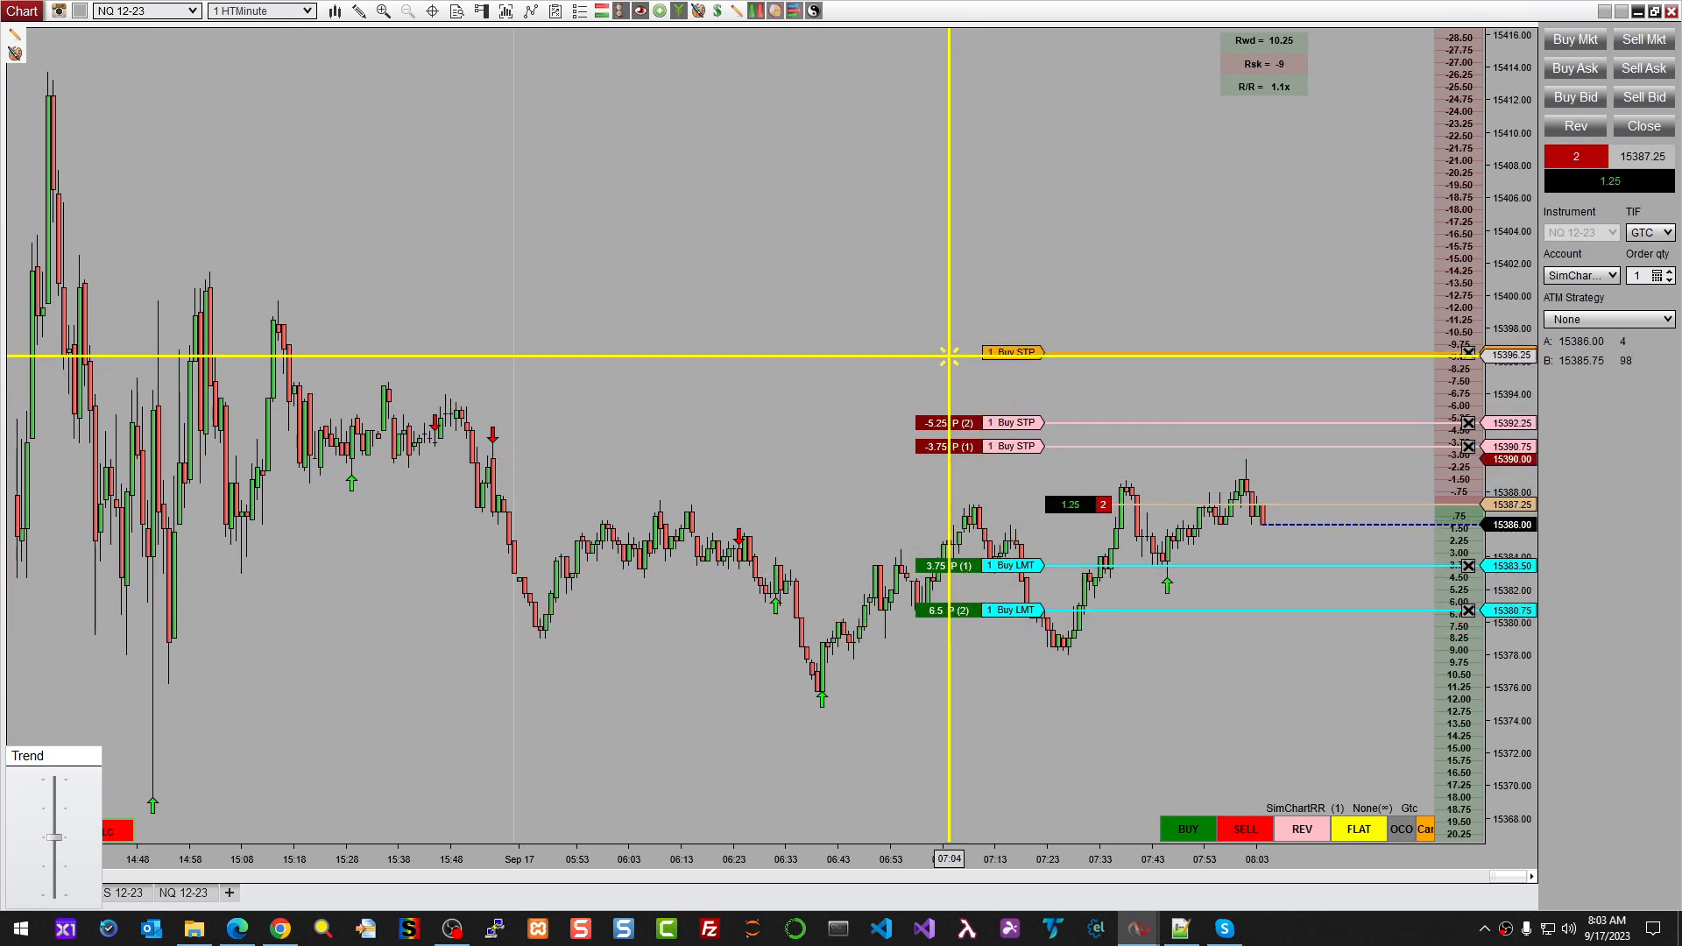
click(961, 675)
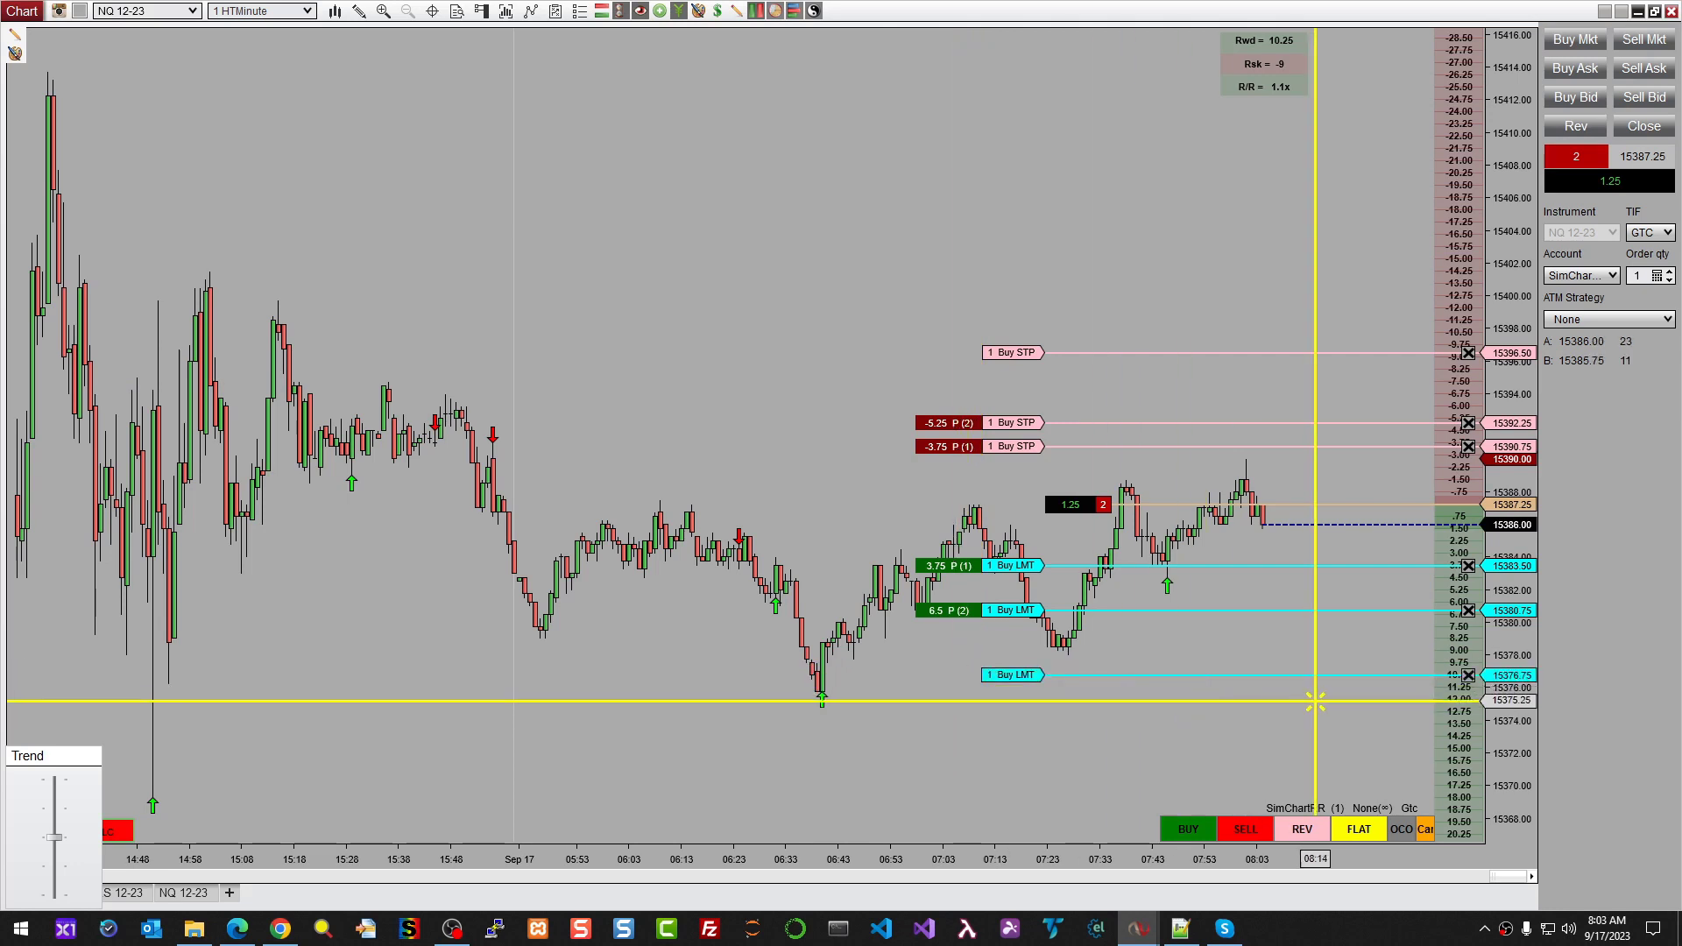
click(1465, 676)
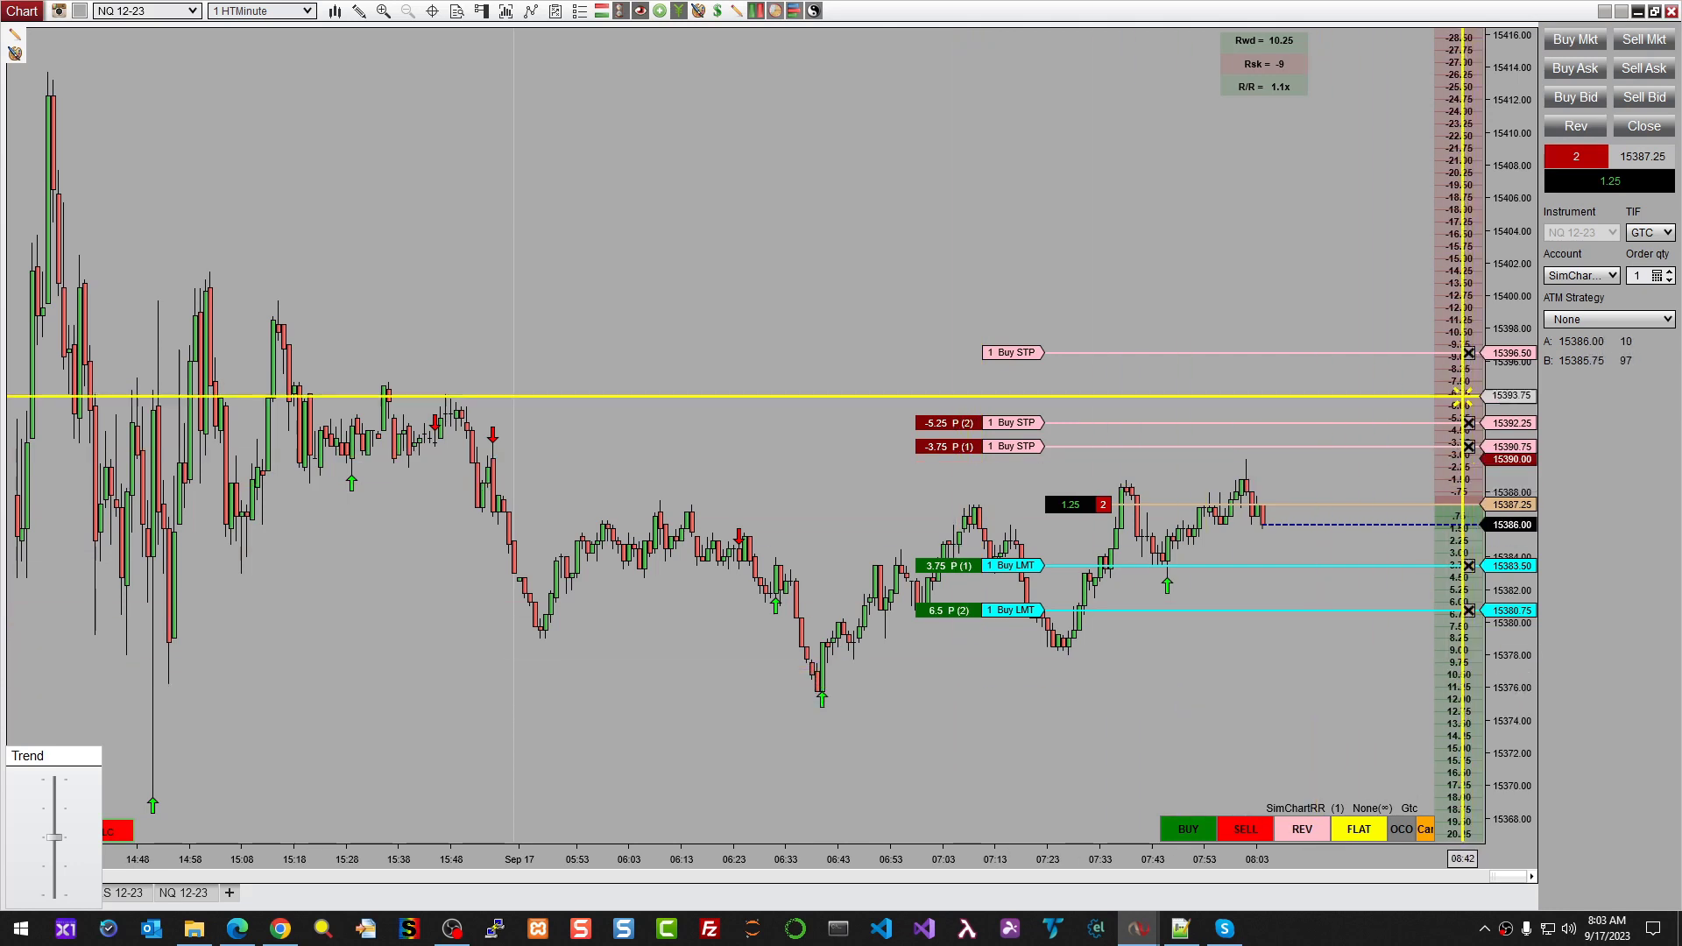
drag(1468, 357, 1468, 348)
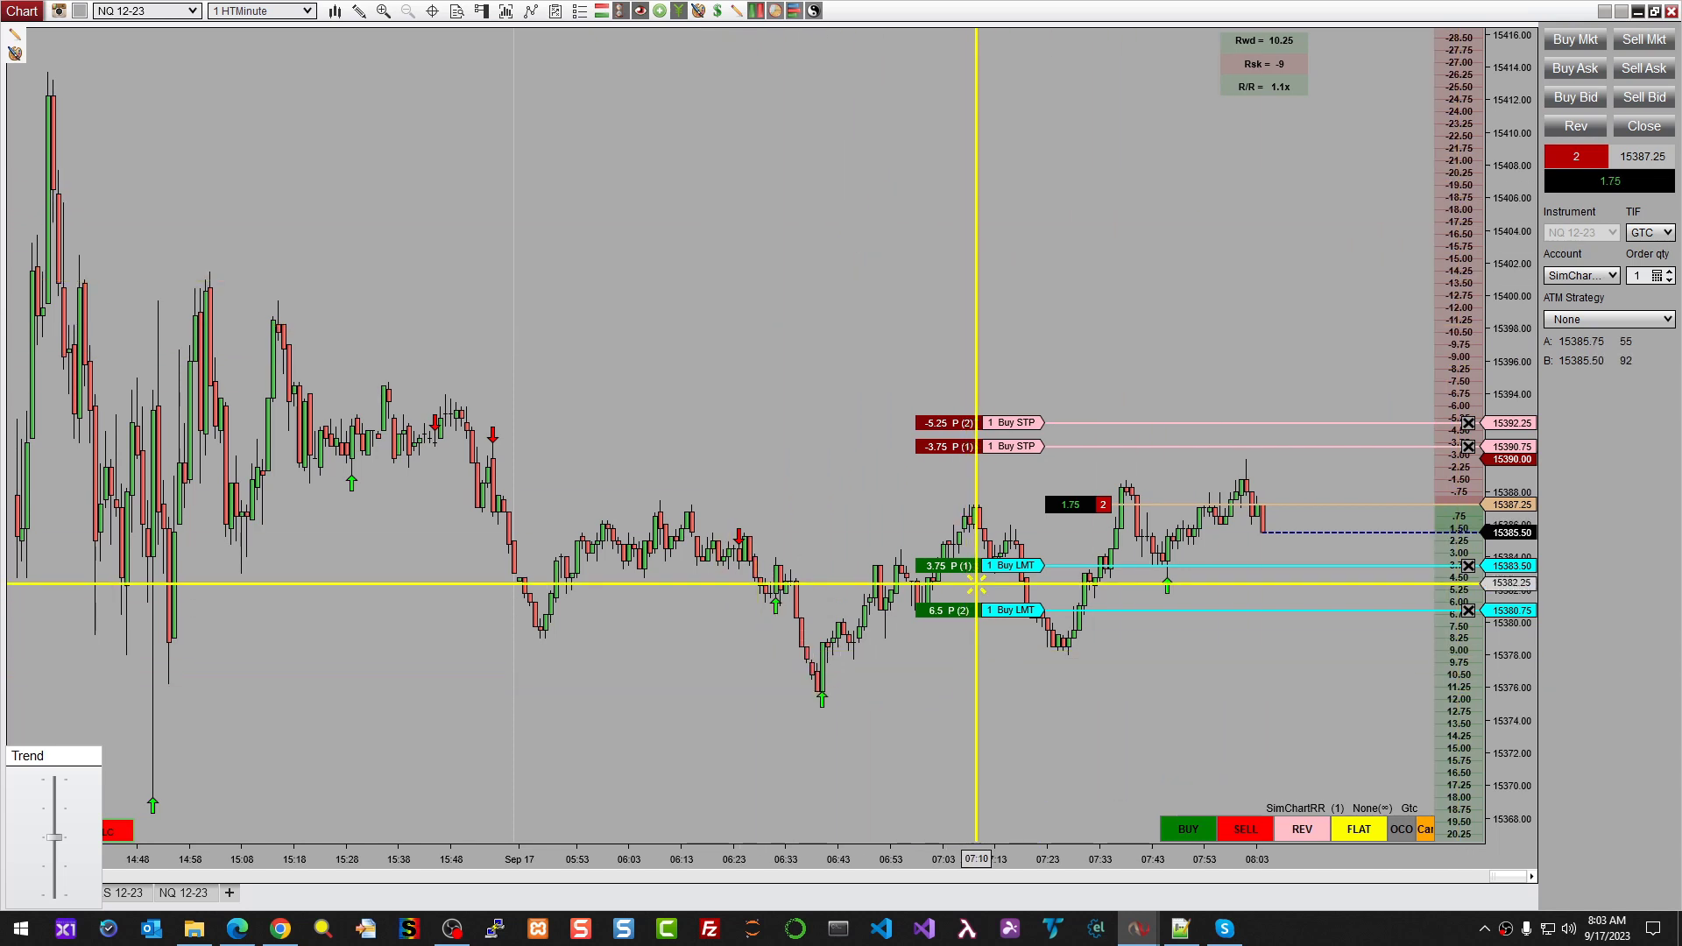
Move the second buy stop down to 15389.25, then cancel both buy stop orders.
drag(1009, 446, 997, 471)
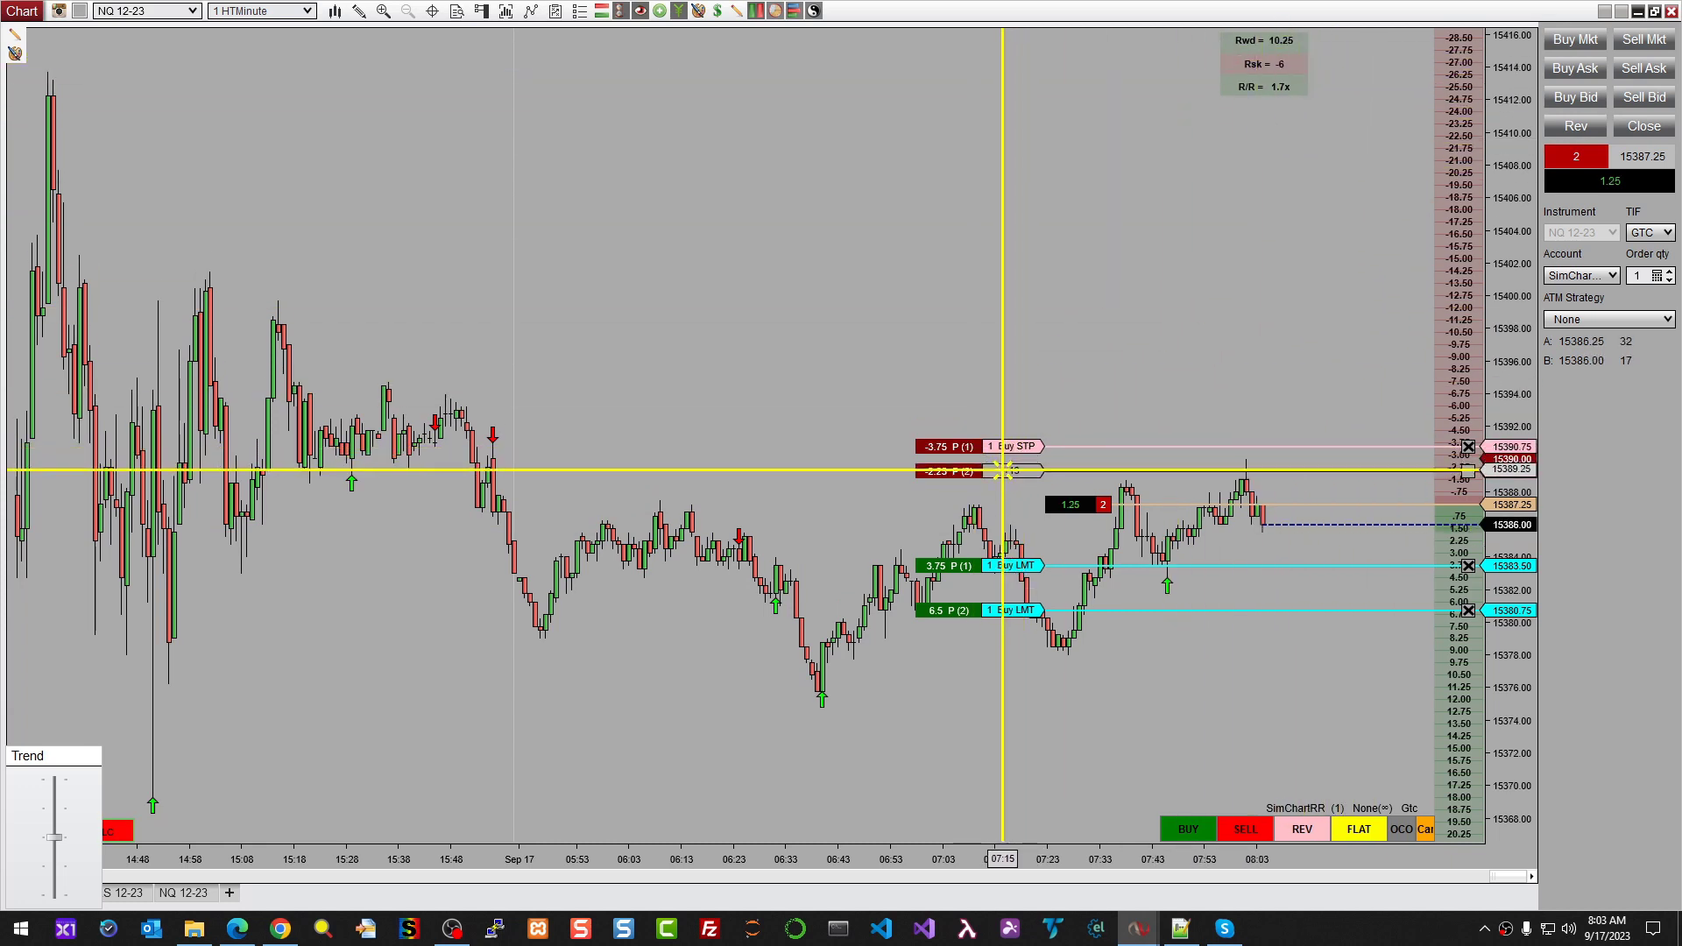
drag(1003, 470, 1003, 471)
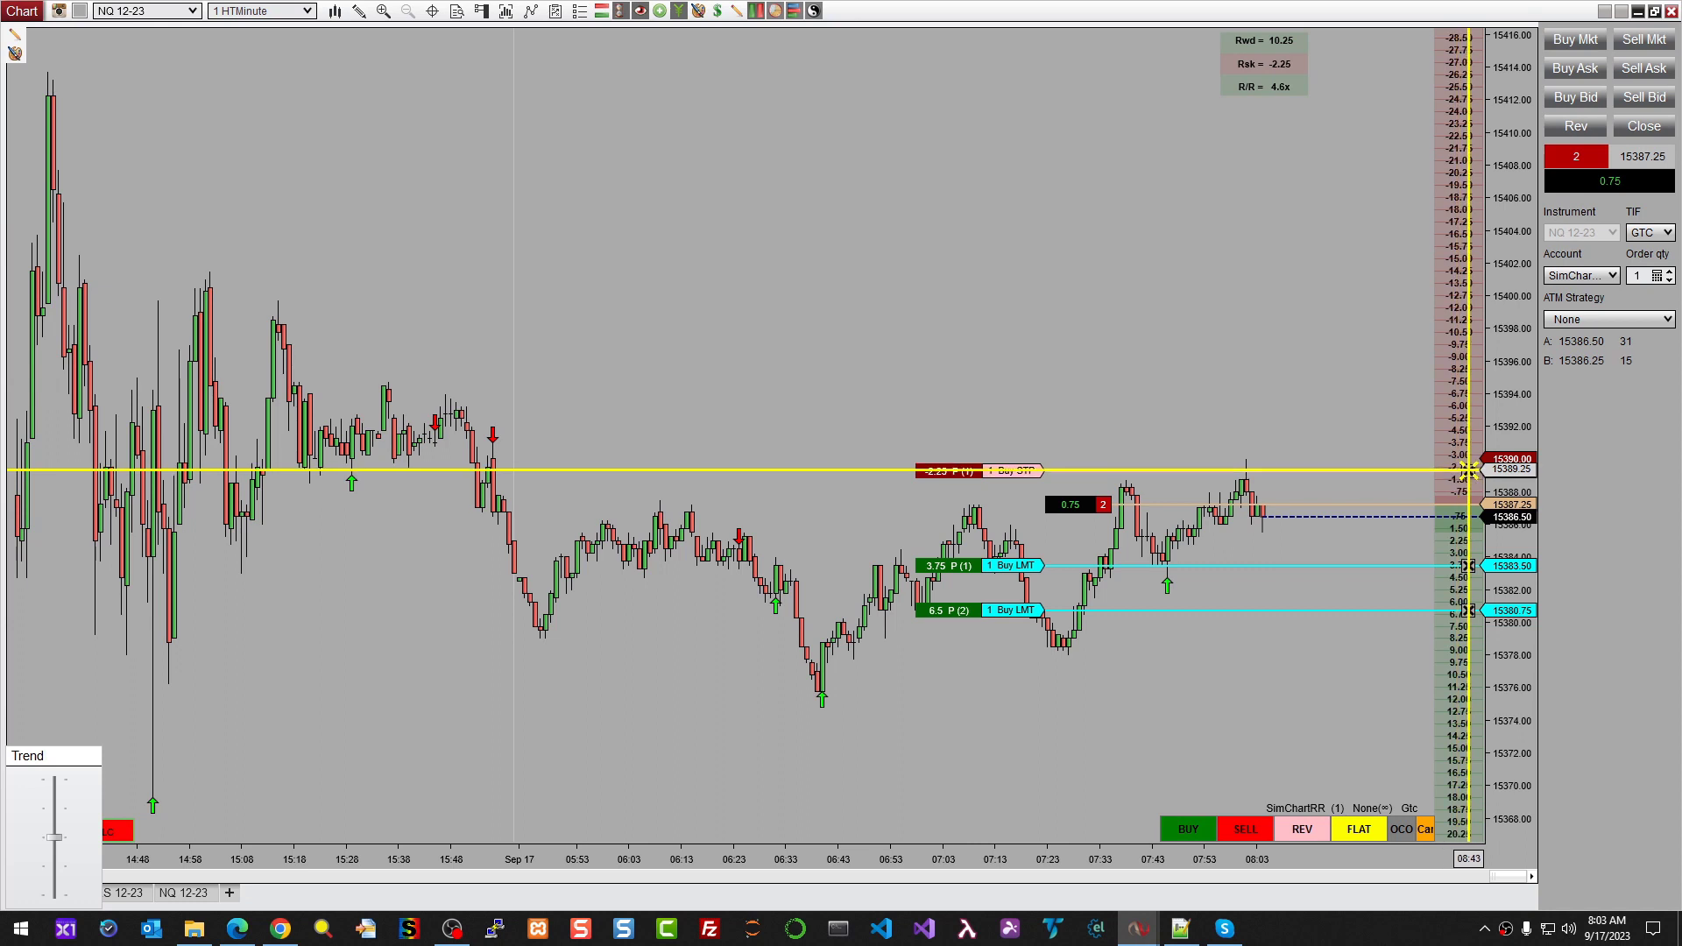
click(1458, 471)
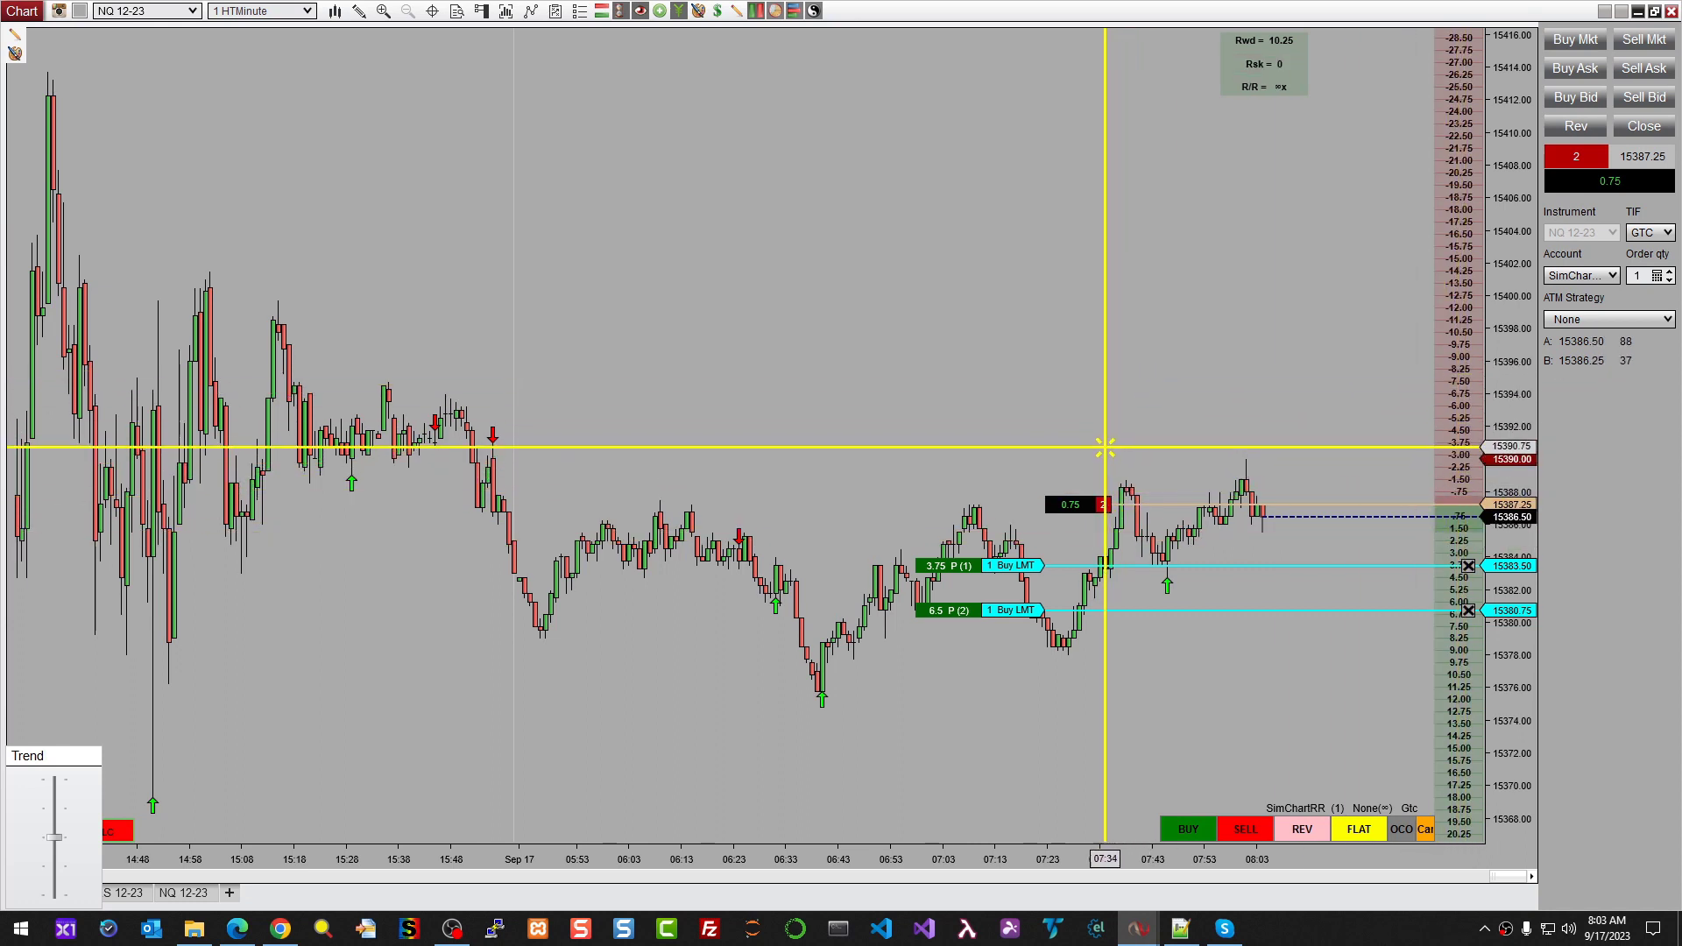
Place new buy stop orders at 15391.00 and 15393.50, then bring both stops together at 15391.00.
click(1034, 443)
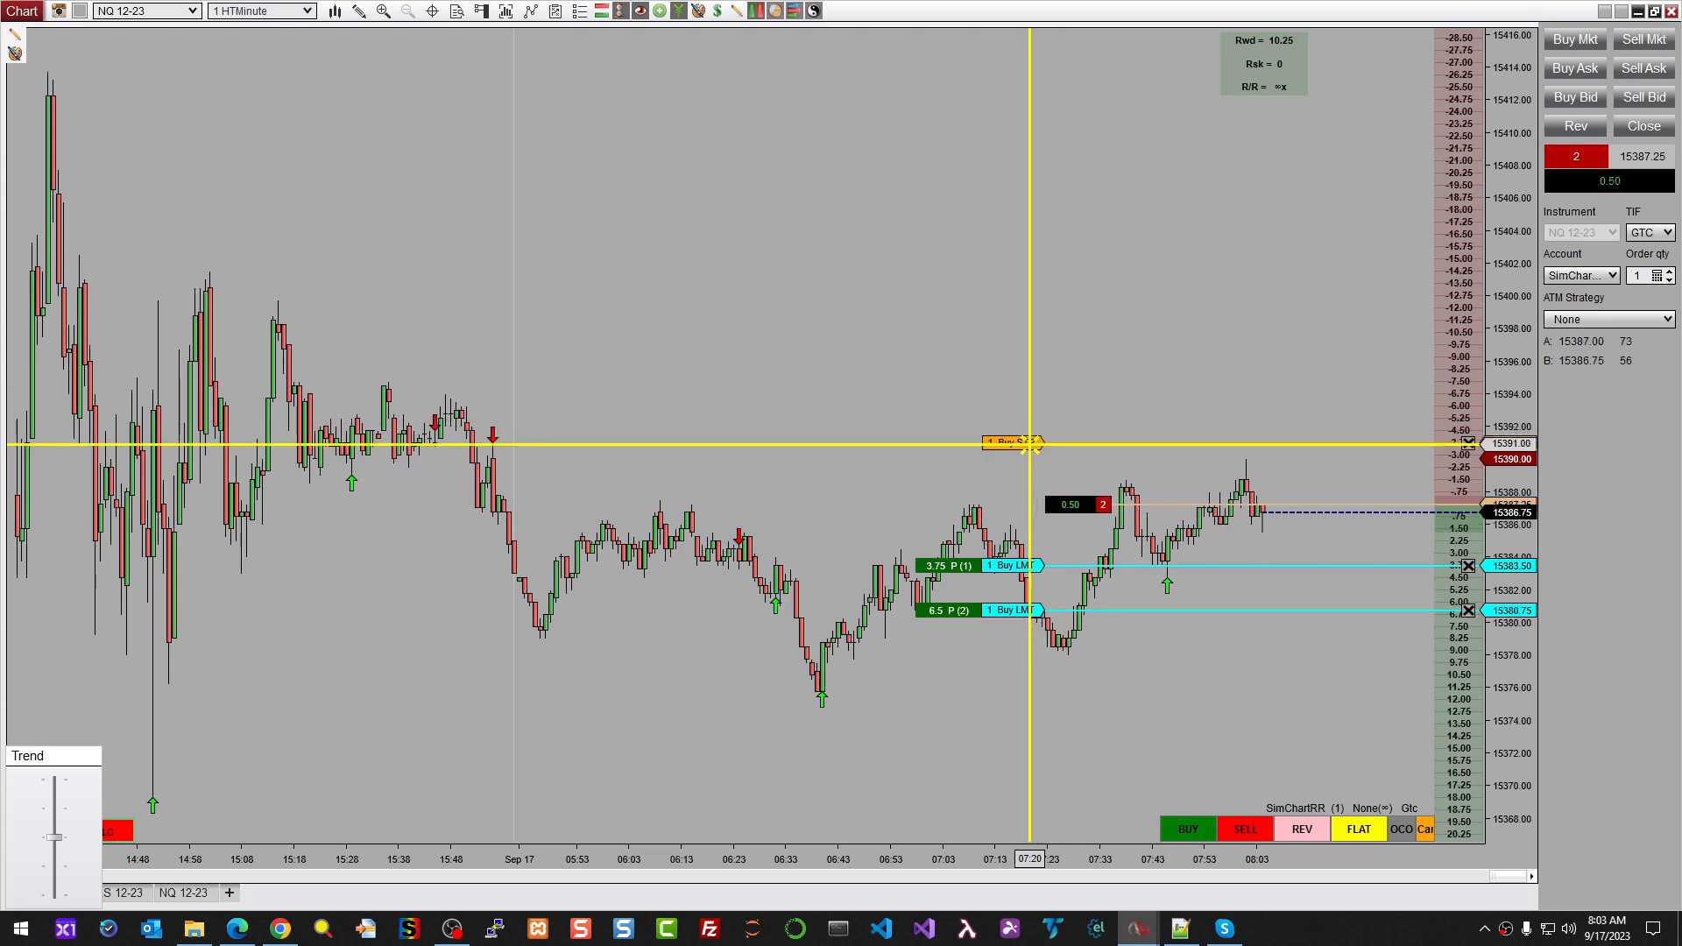
click(1049, 402)
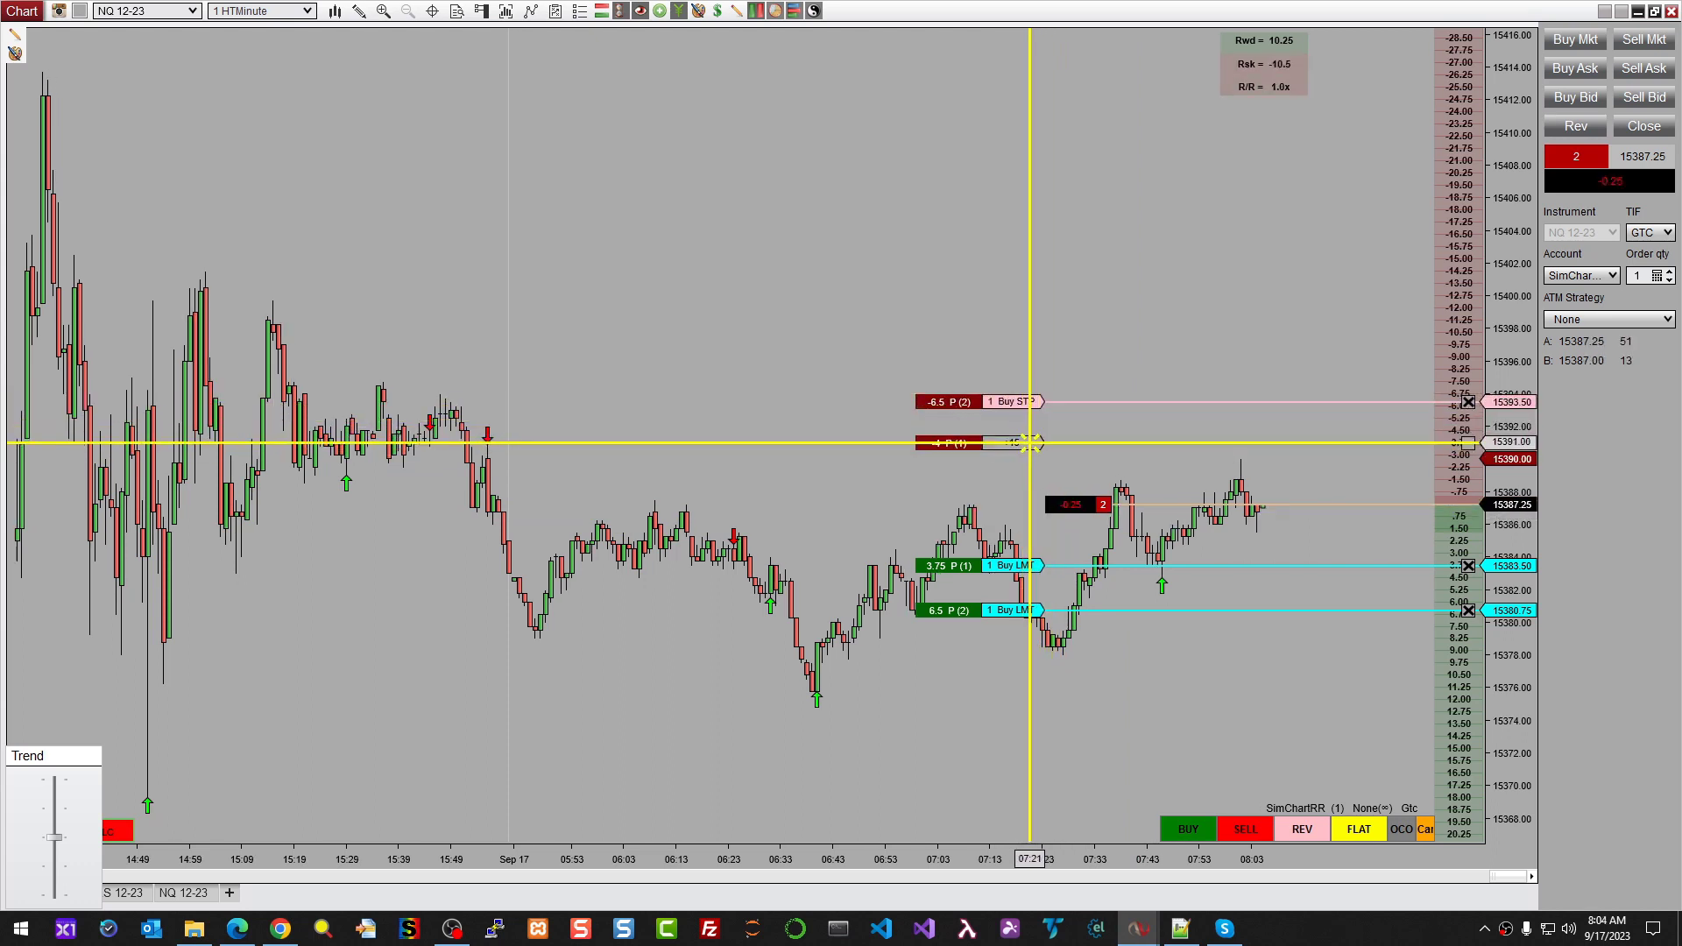
drag(1030, 442, 1007, 443)
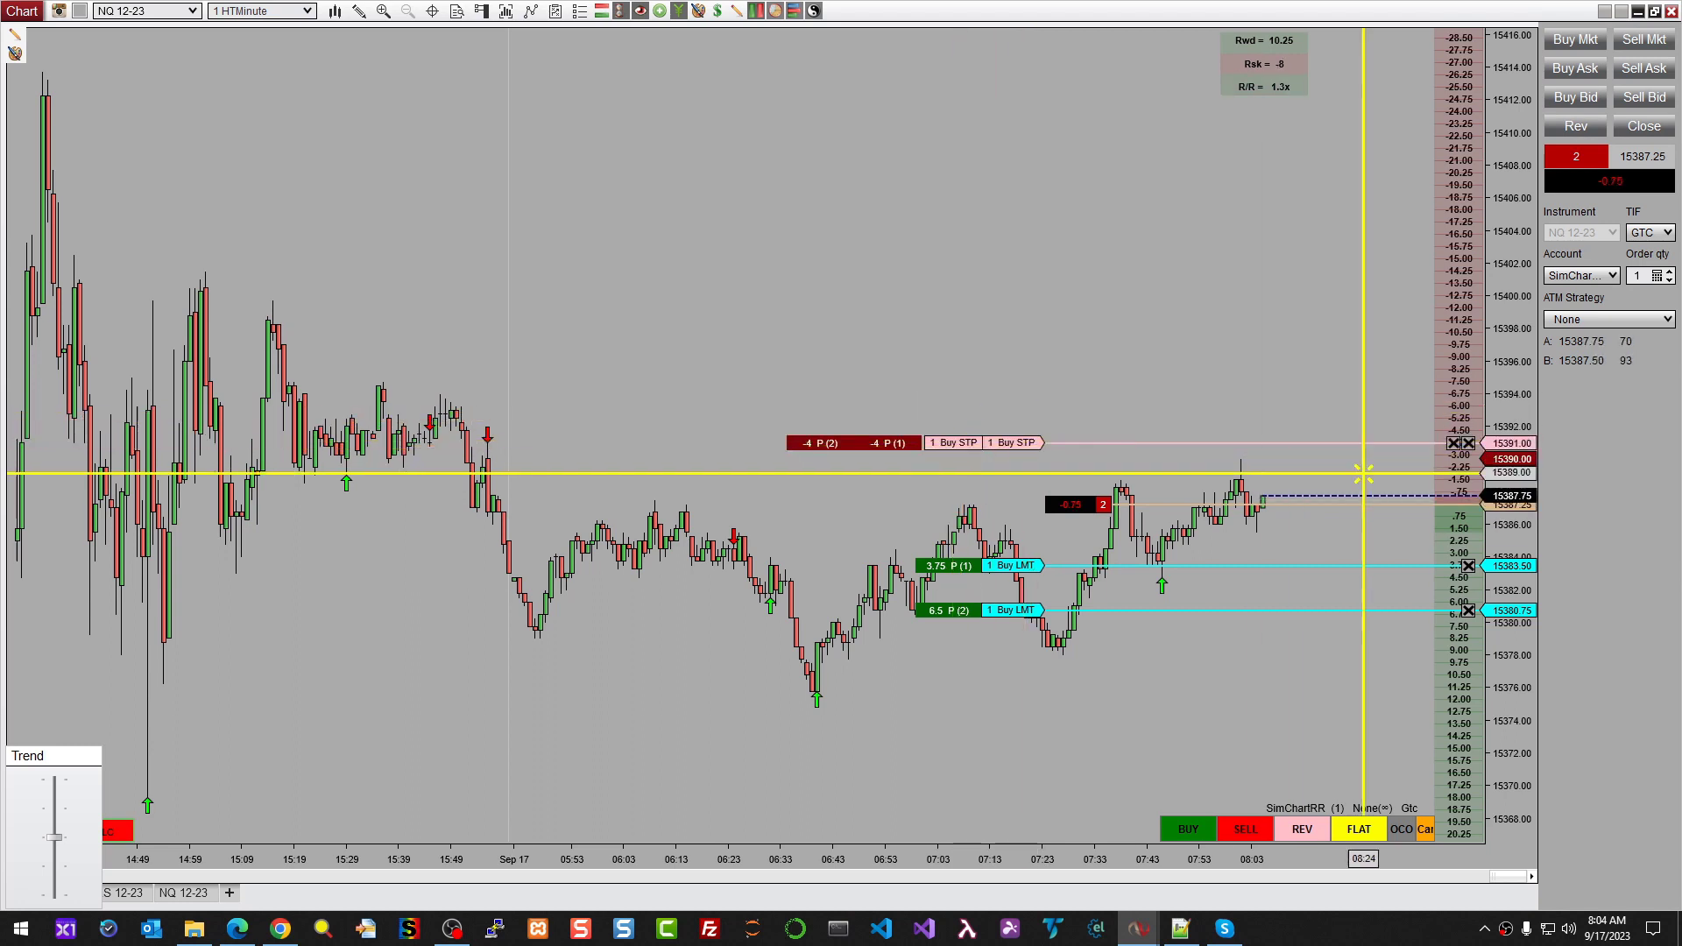
Move the two stacked buy stop orders up together to about 15394.
click(1469, 443)
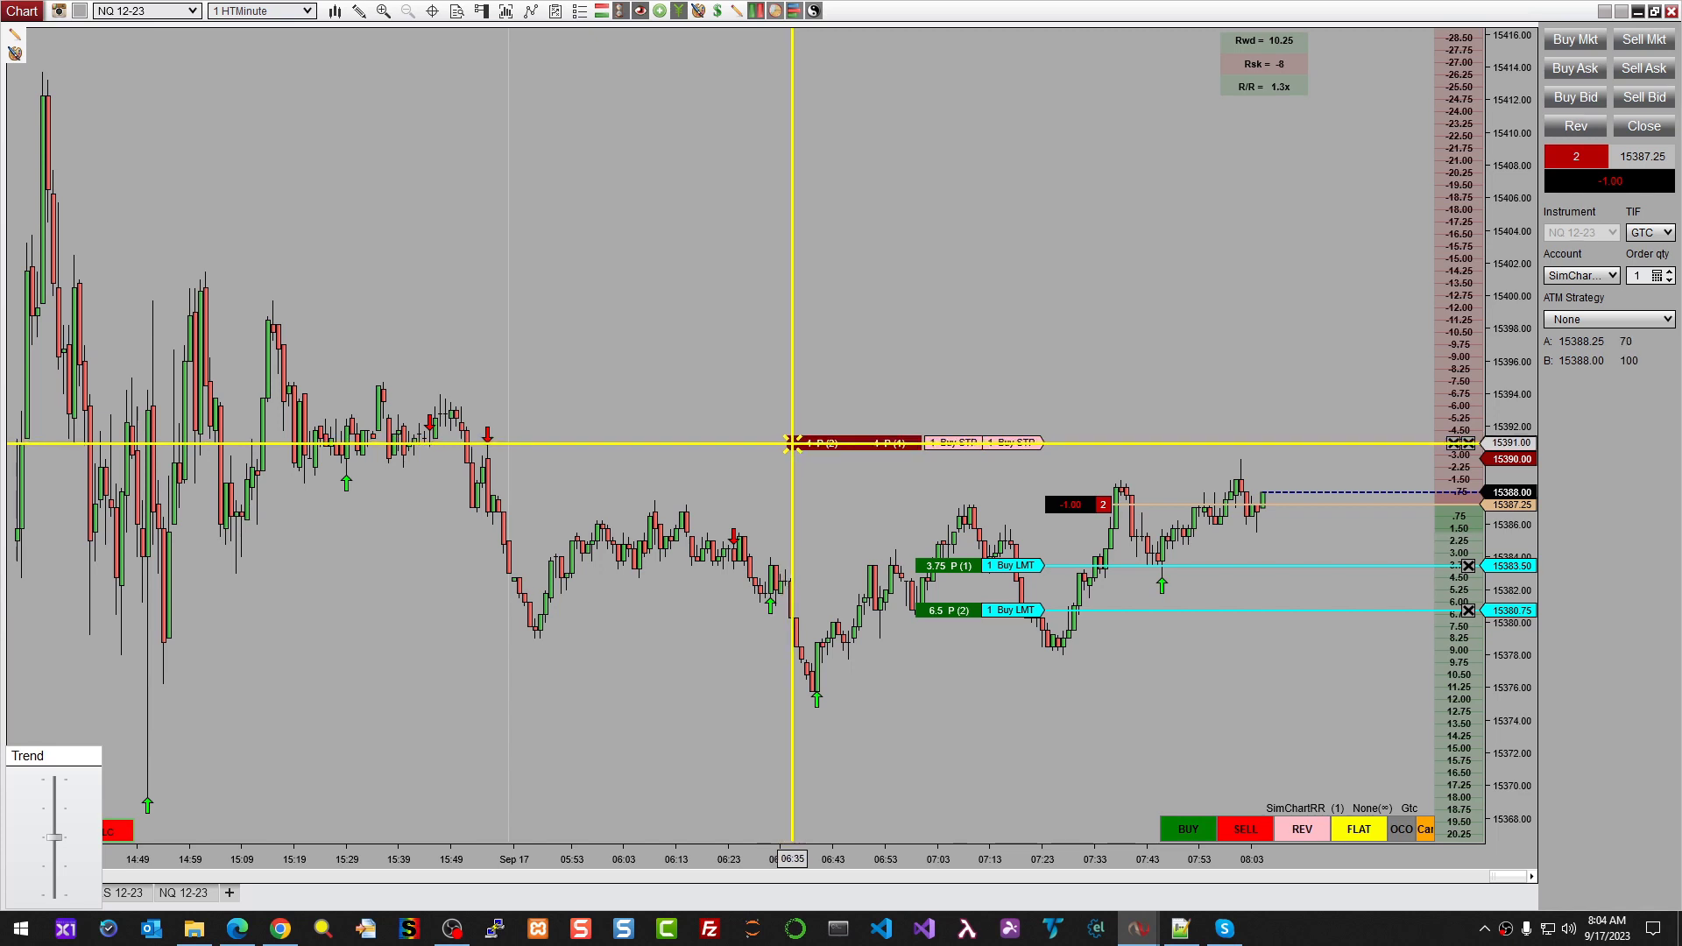
click(1469, 446)
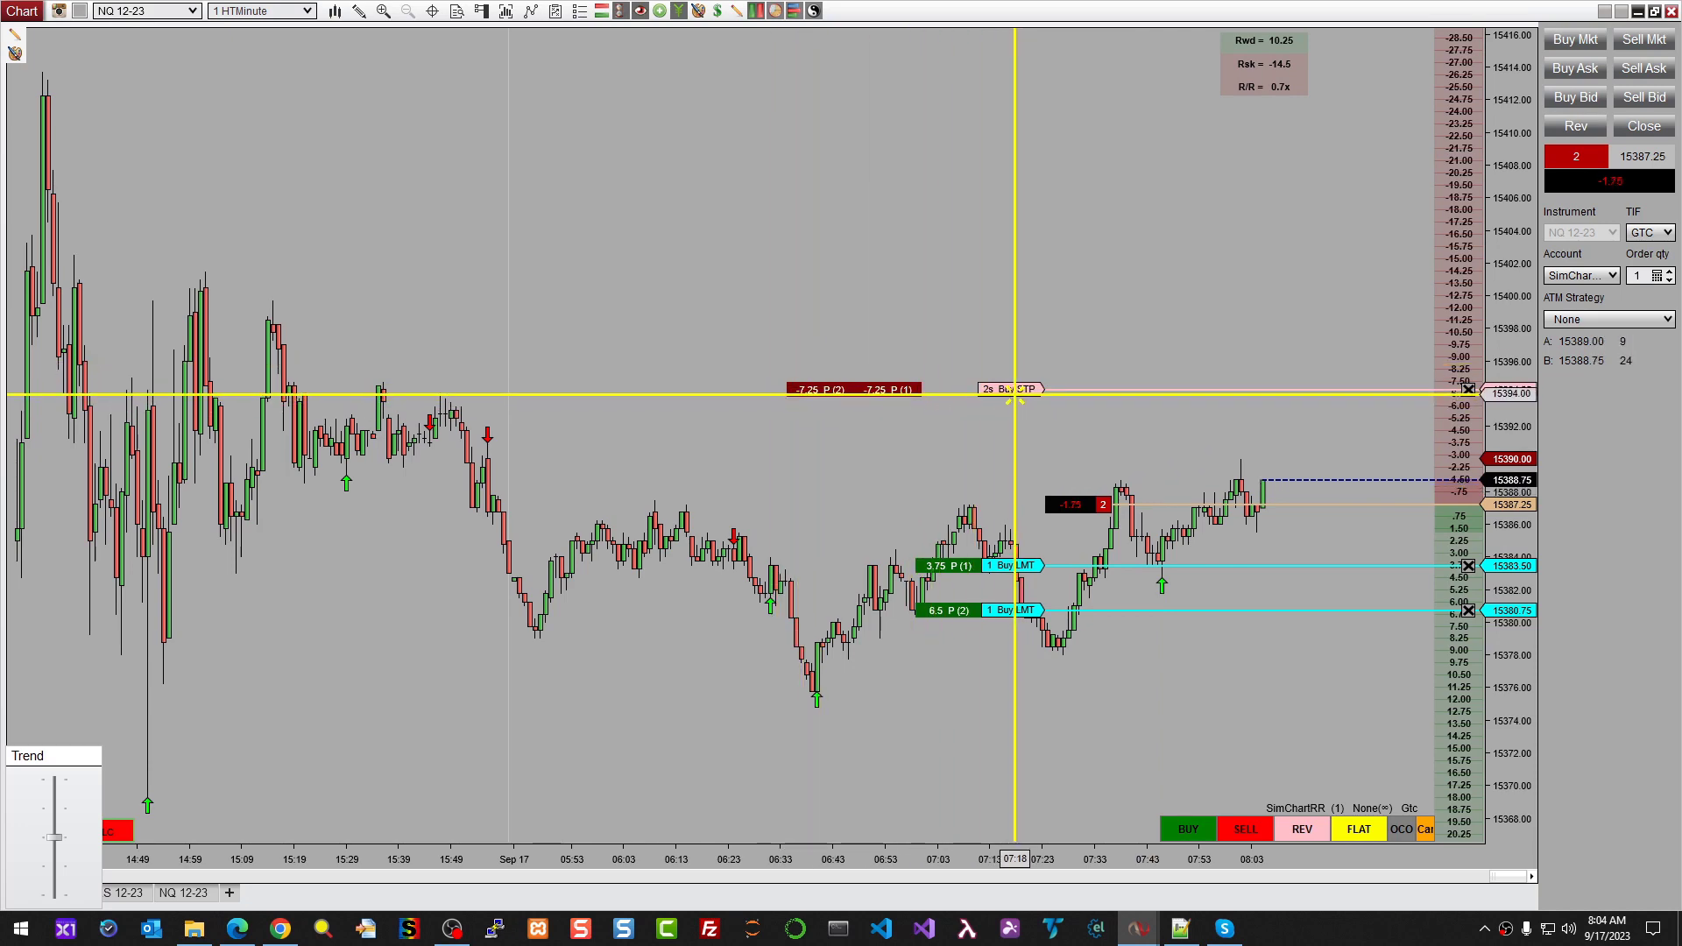
Open the HTChartRR indicator properties and examine the order marker, position marker and order box offset settings beside the chart.
key(ctrl+i)
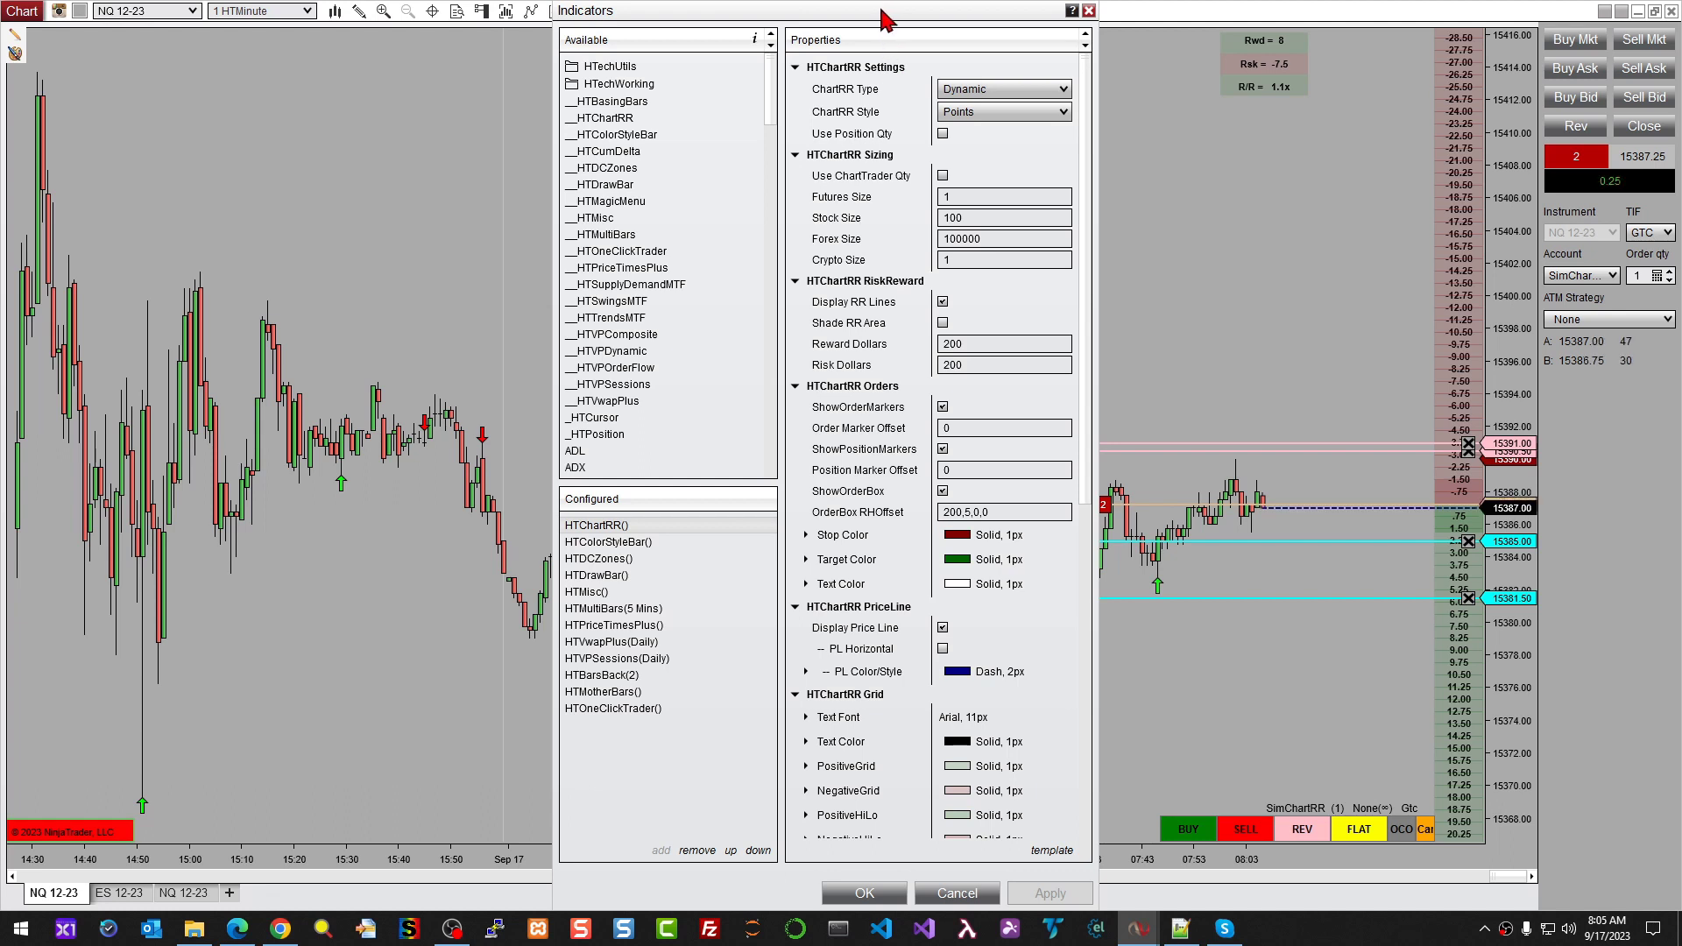
drag(882, 13, 764, 14)
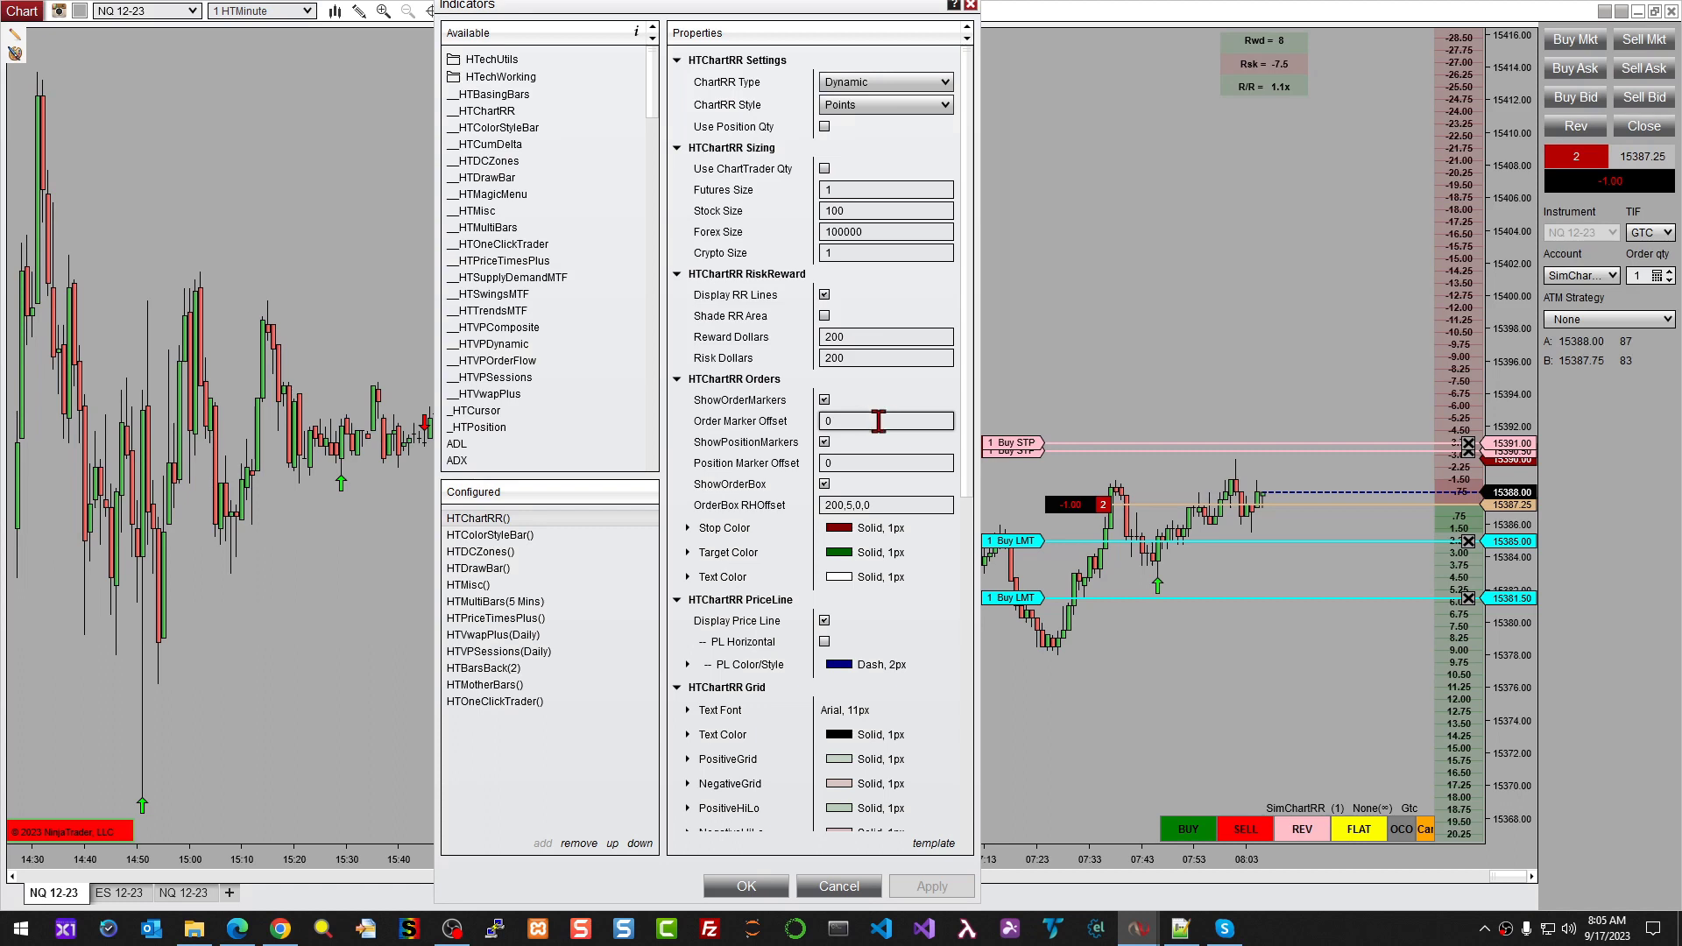
click(851, 462)
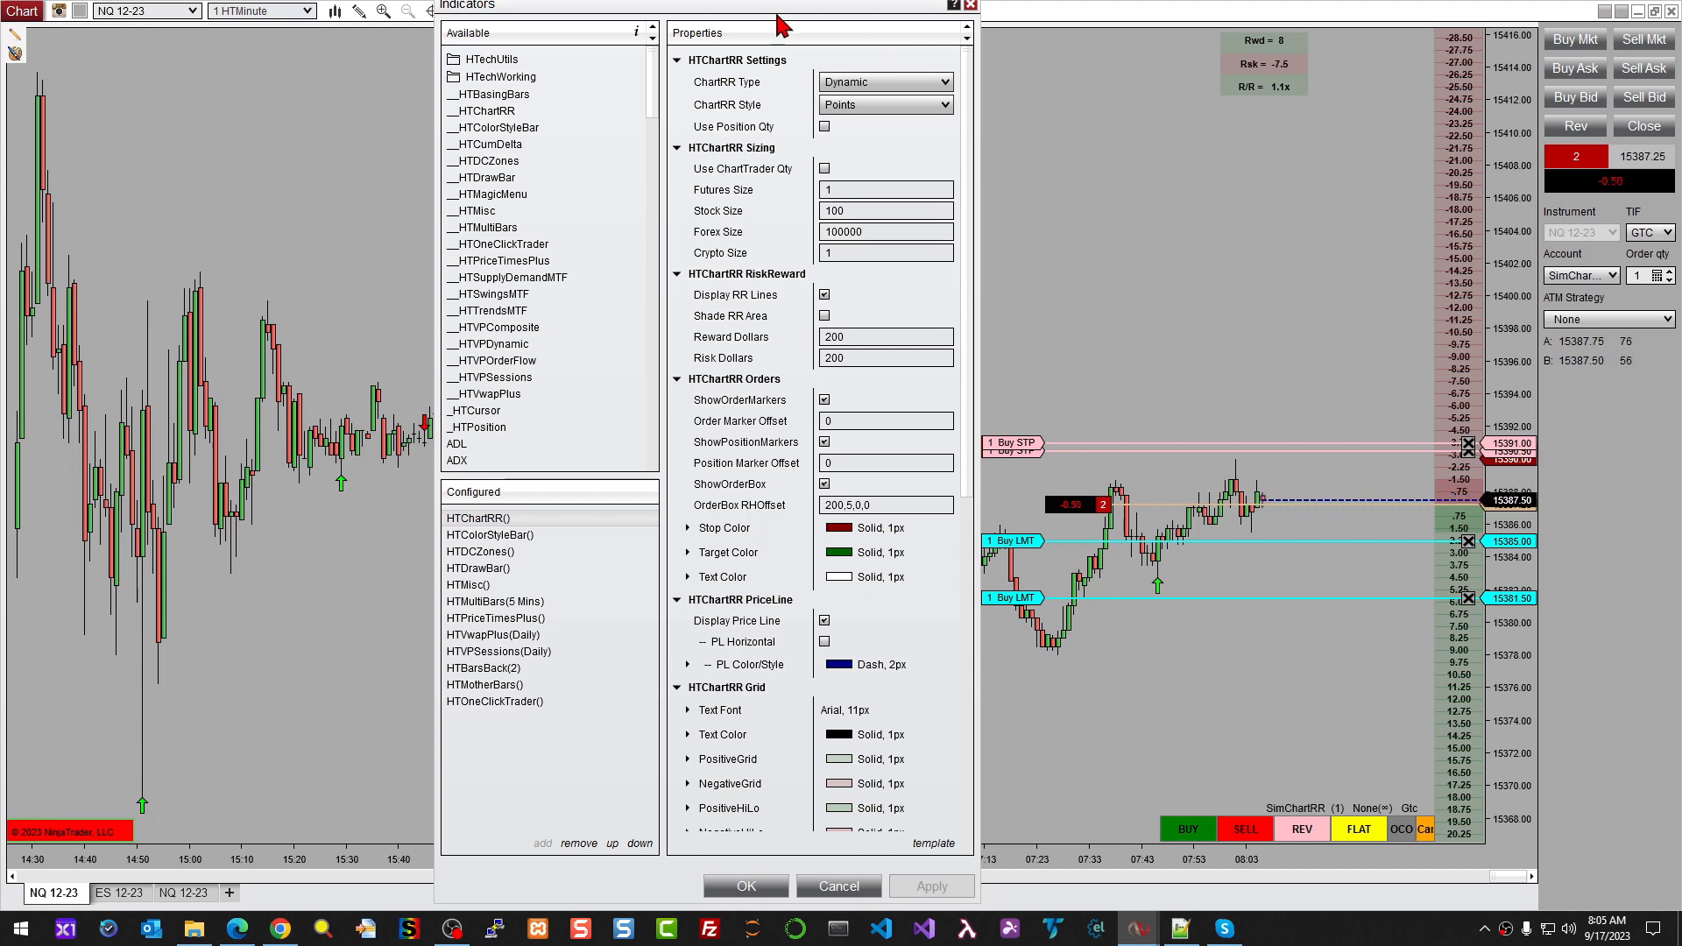
drag(780, 9, 595, 12)
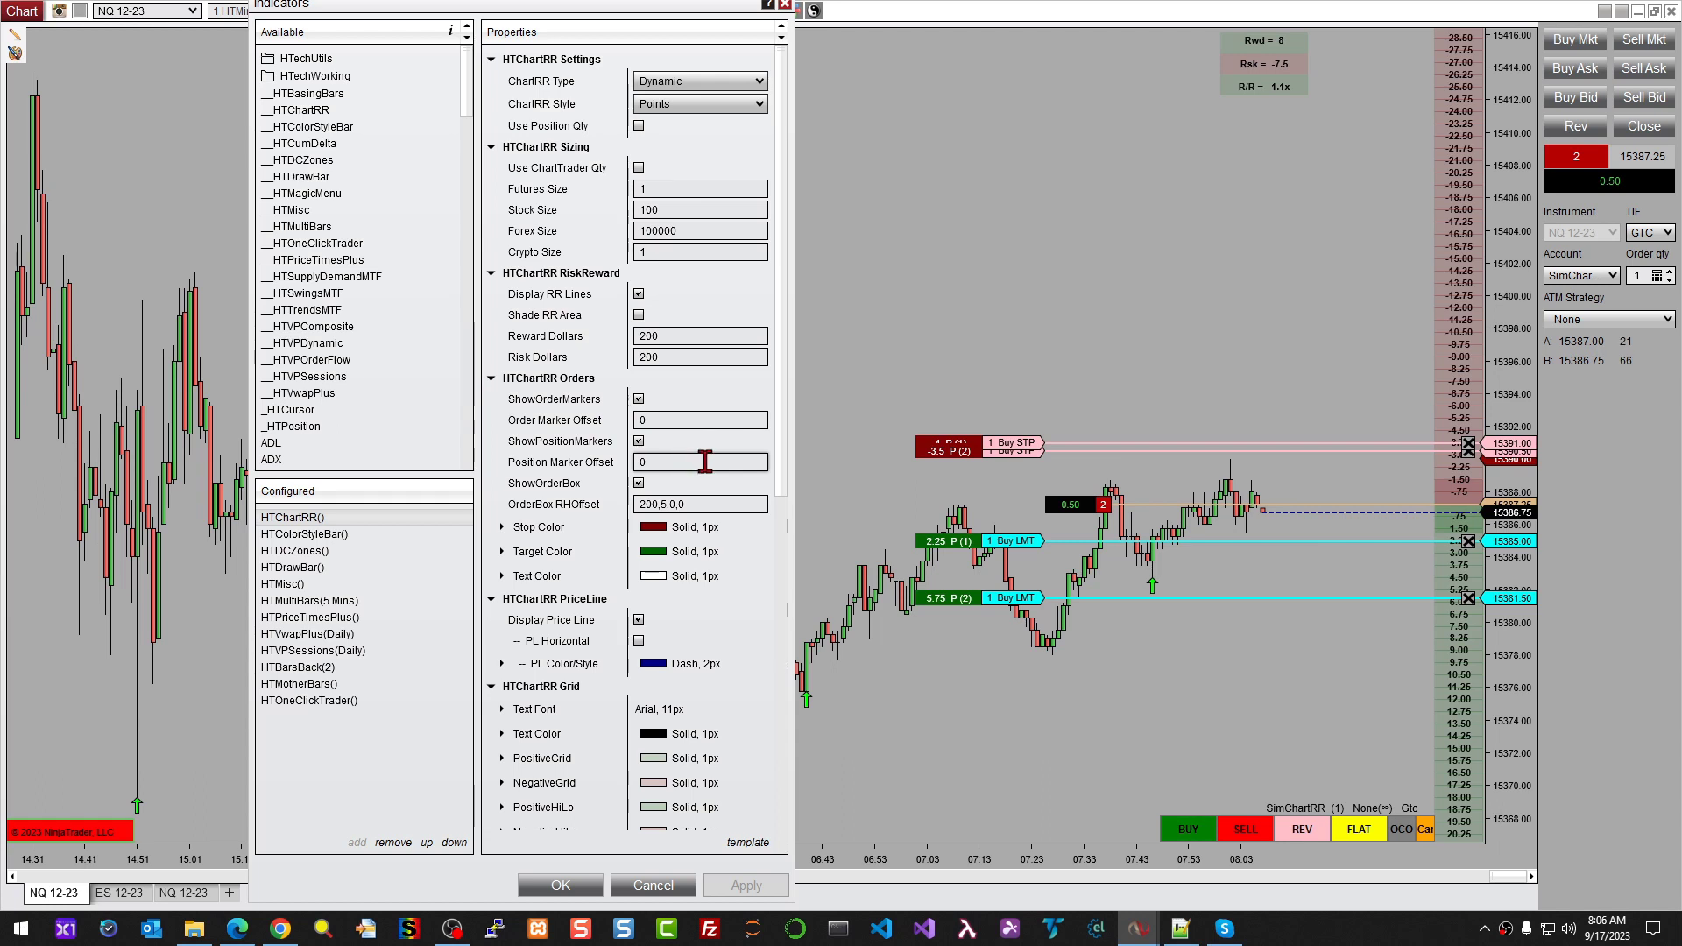
click(718, 506)
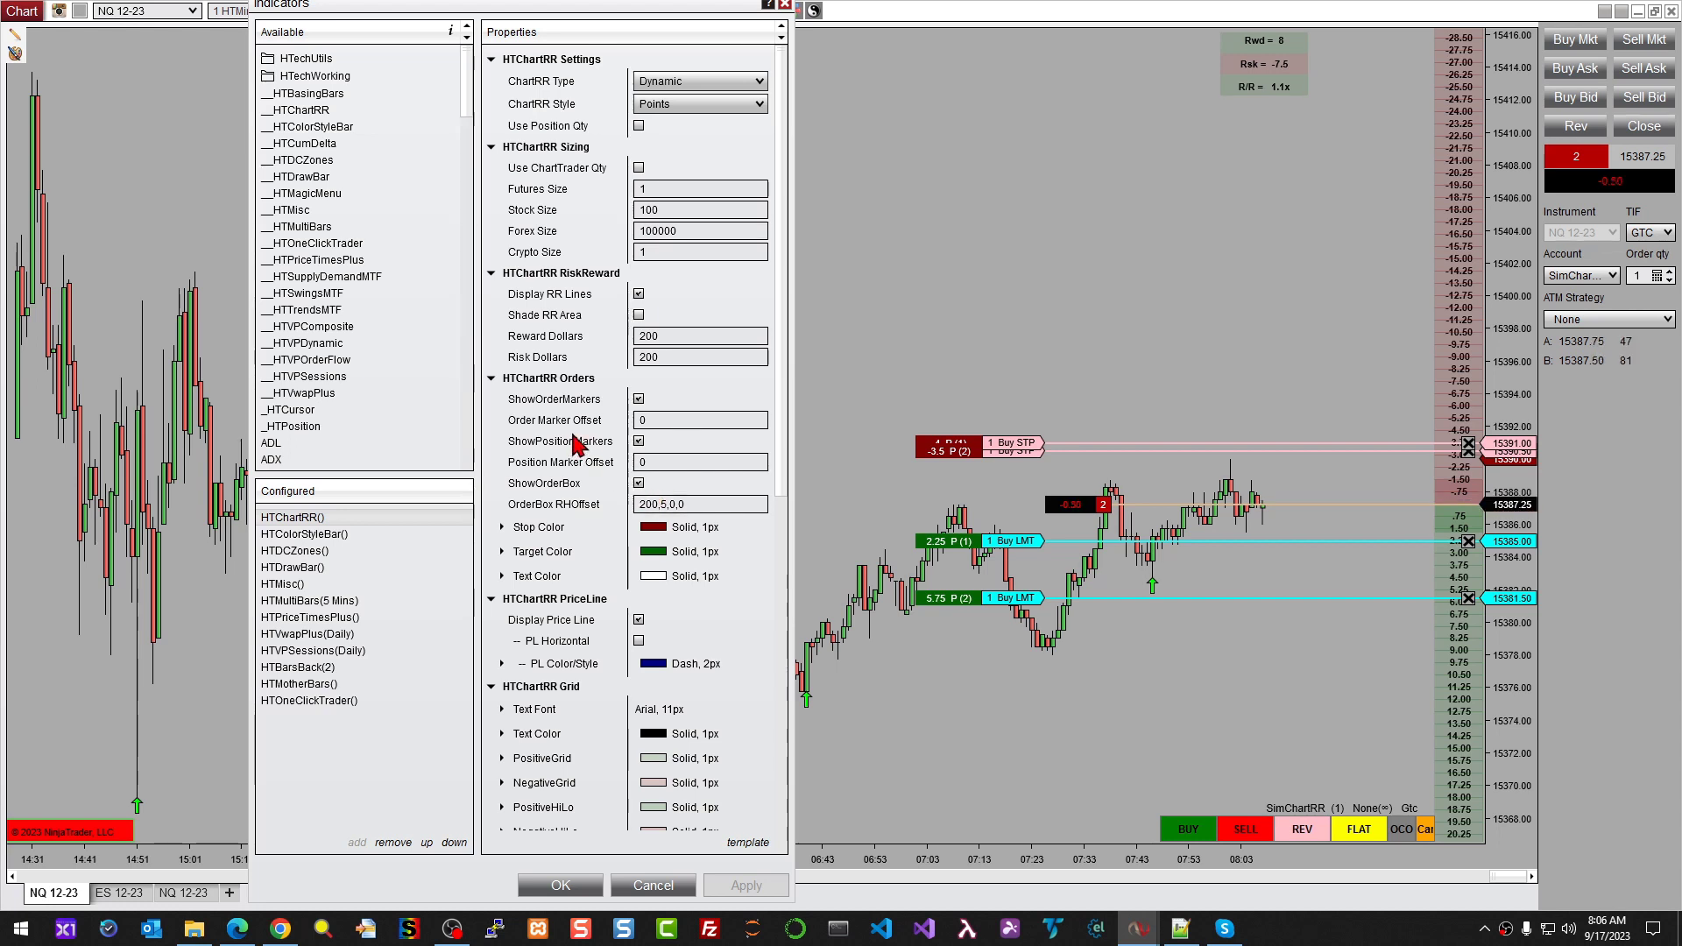
Examine the HTChartRR grid properties, including the grid colors, RR Grid Width, RR Grid Offset and Show Grid Lines.
scroll(576, 445, down, 5)
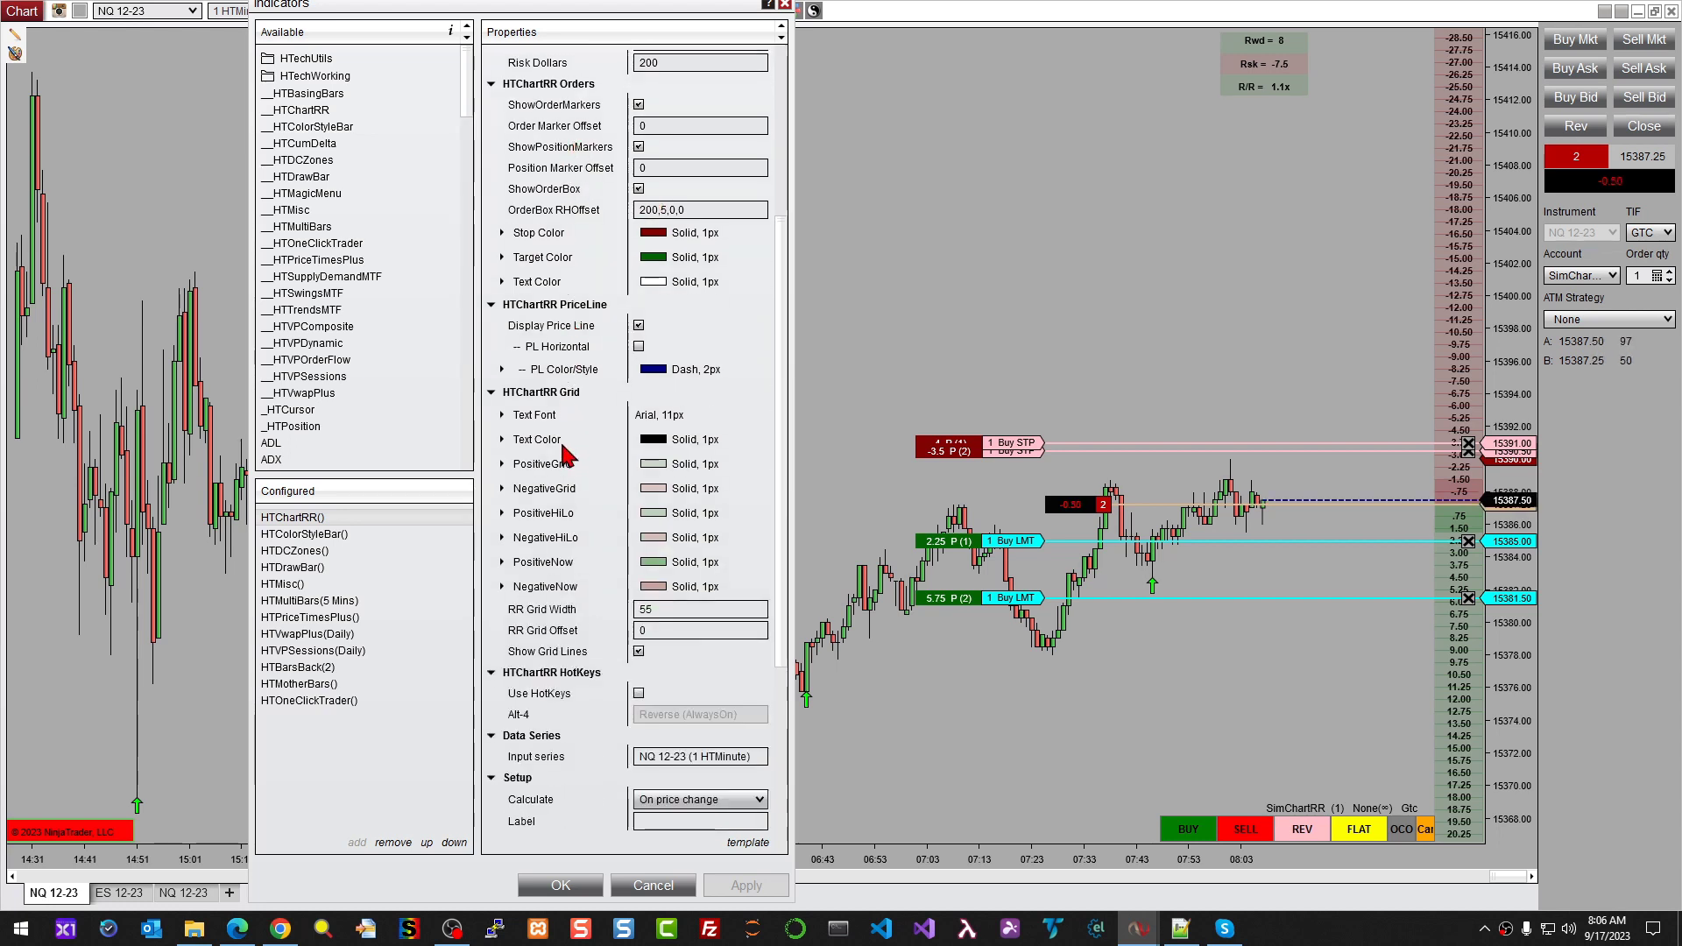
click(661, 631)
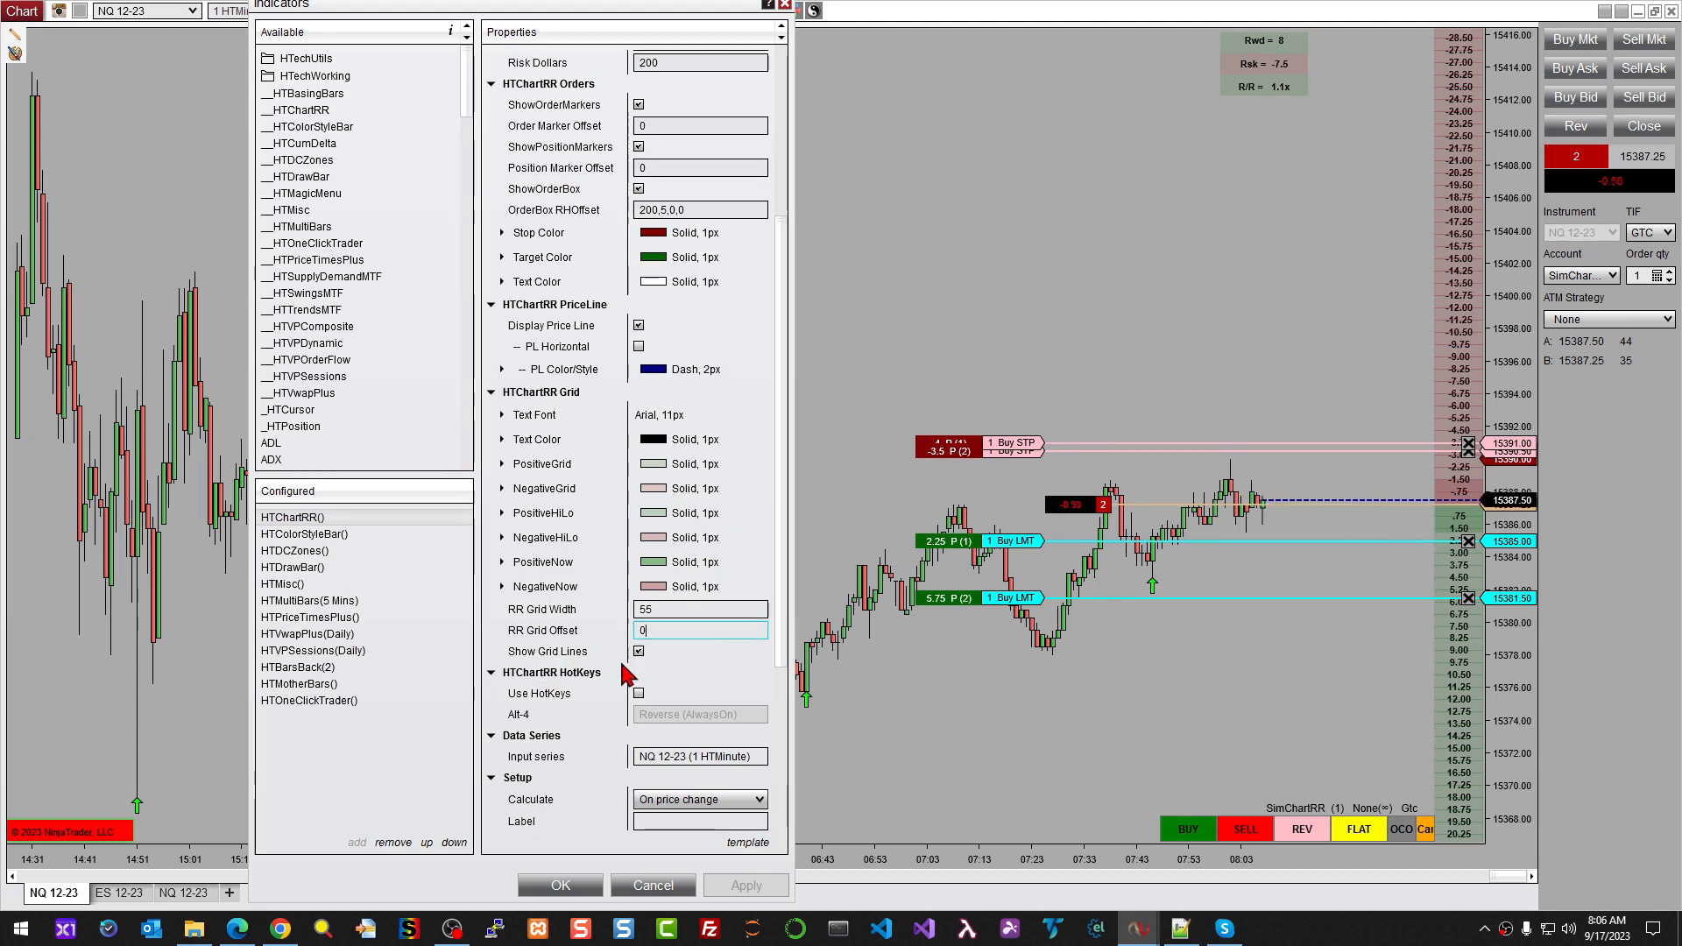
scroll(683, 578, down, 3)
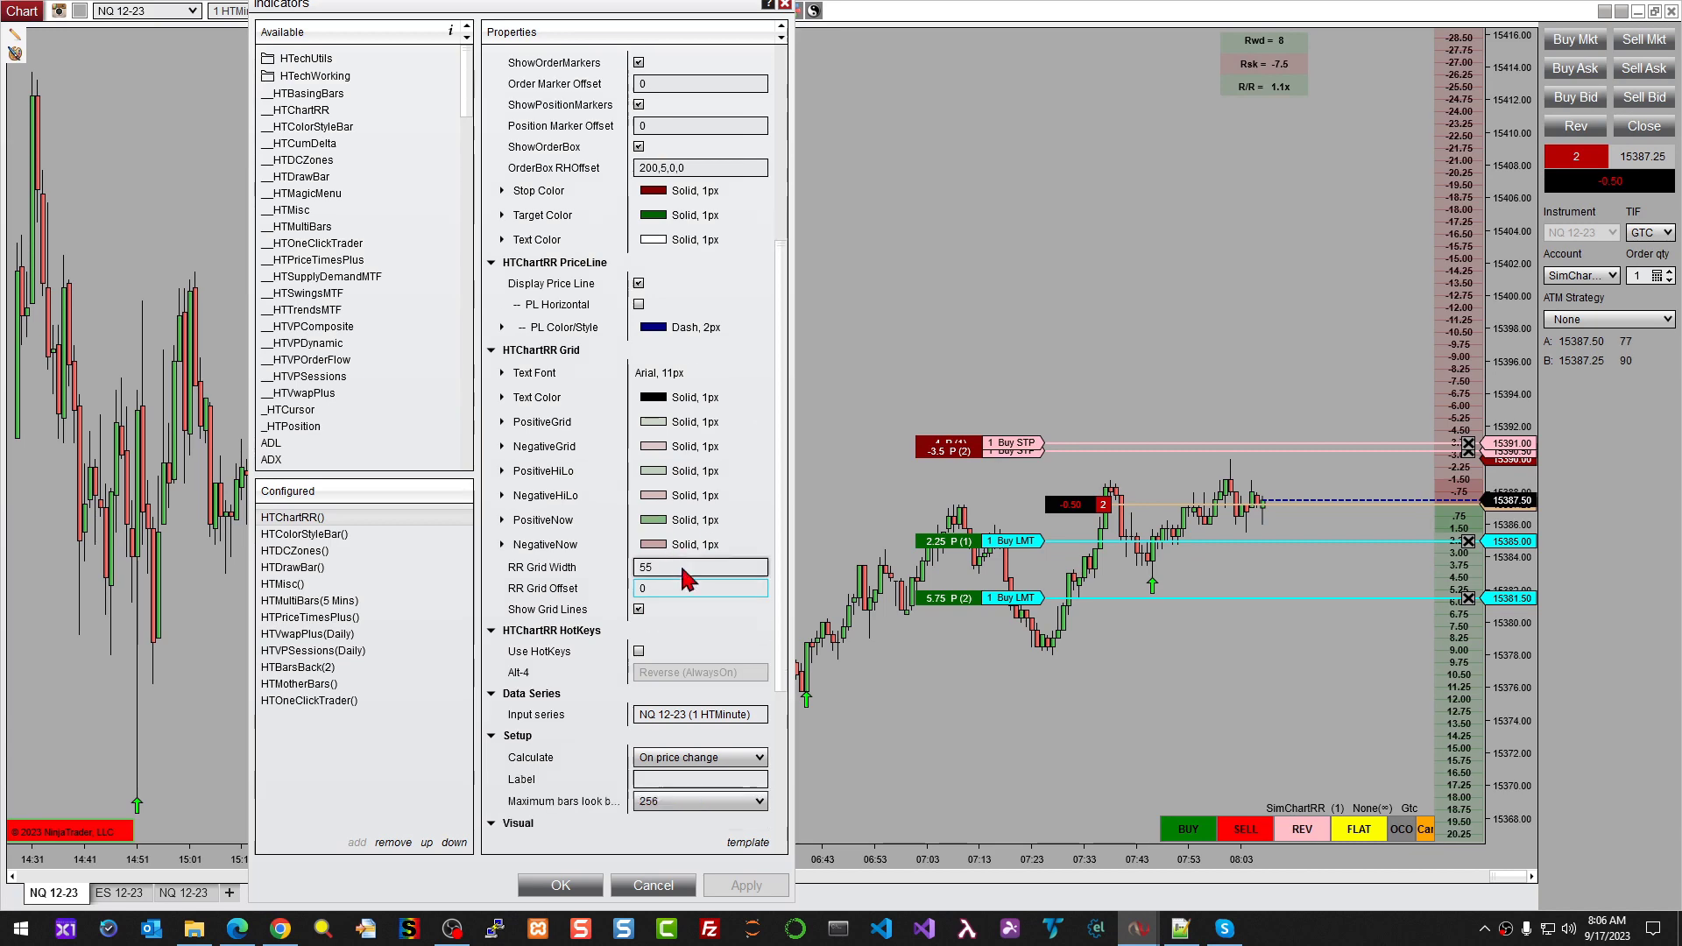
scroll(674, 585, up, 6)
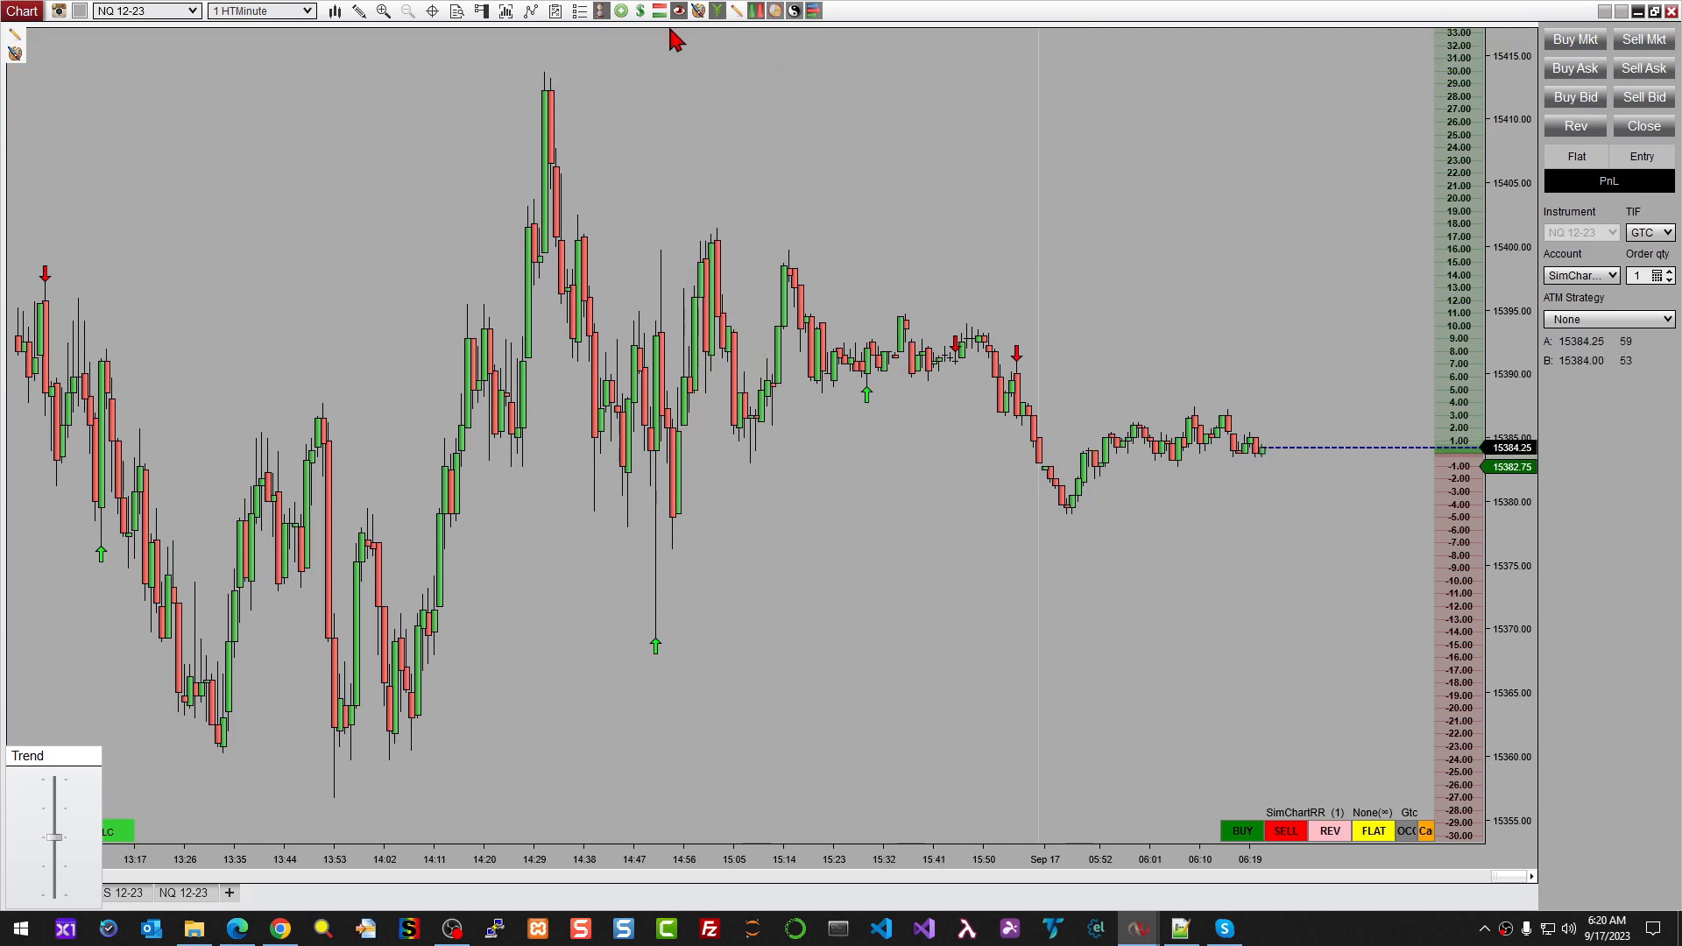
Review the chart's quick risk/reward options for grid type, markers, price line and quantity, then close them.
click(640, 11)
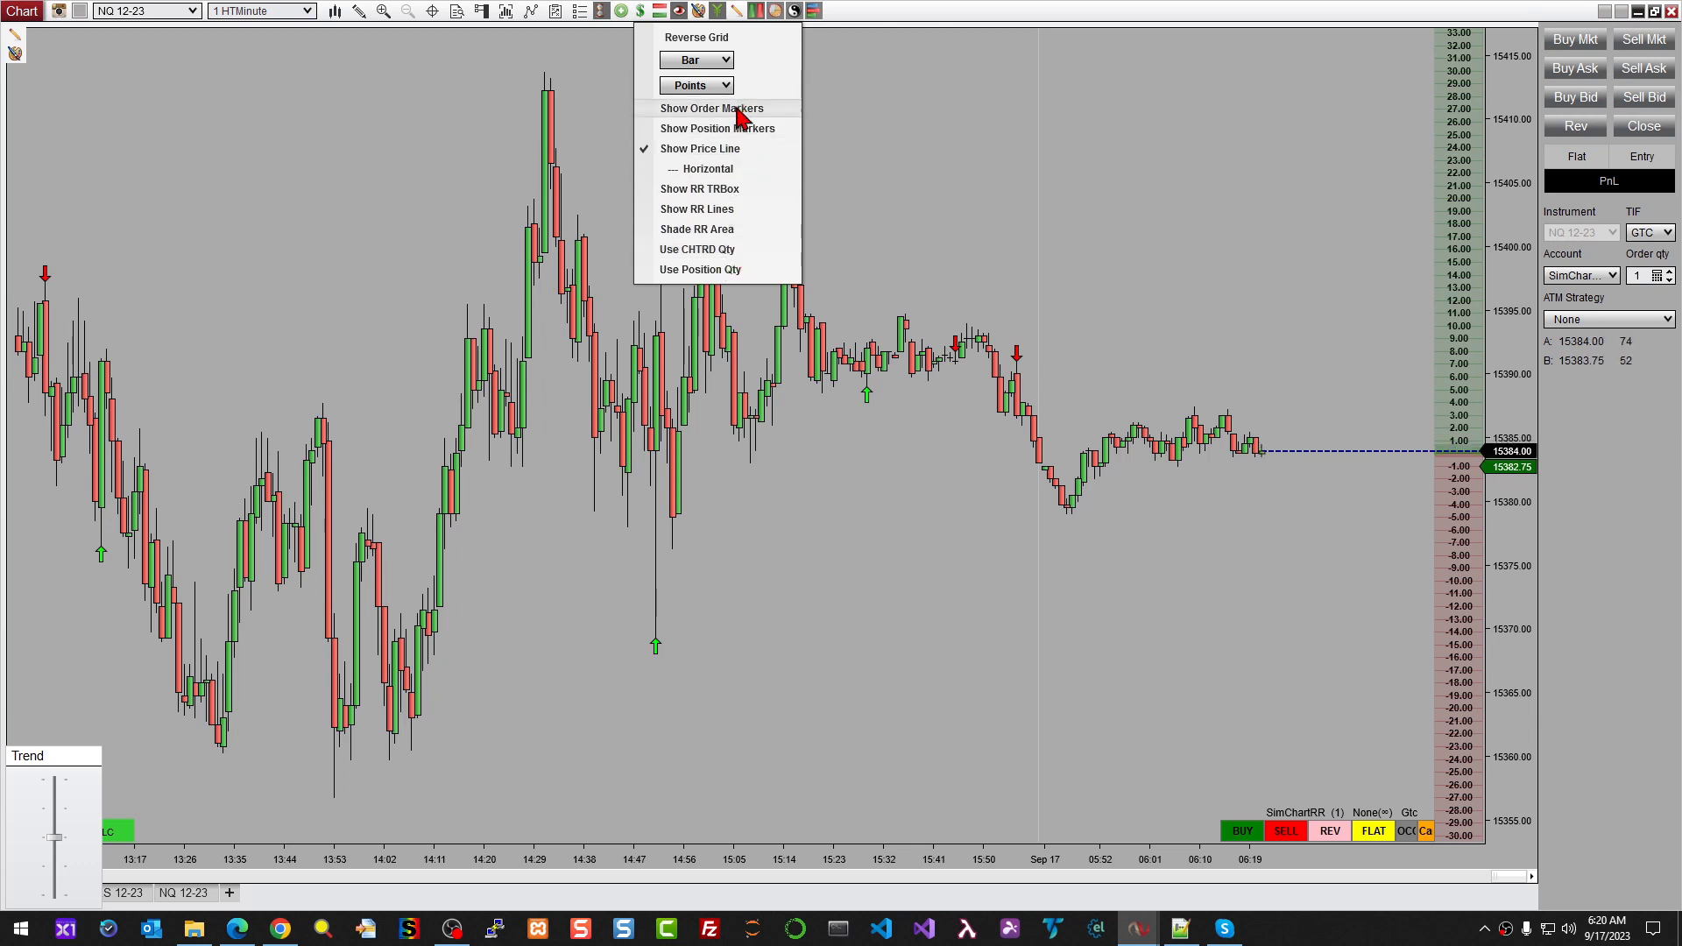
middle_click(1080, 217)
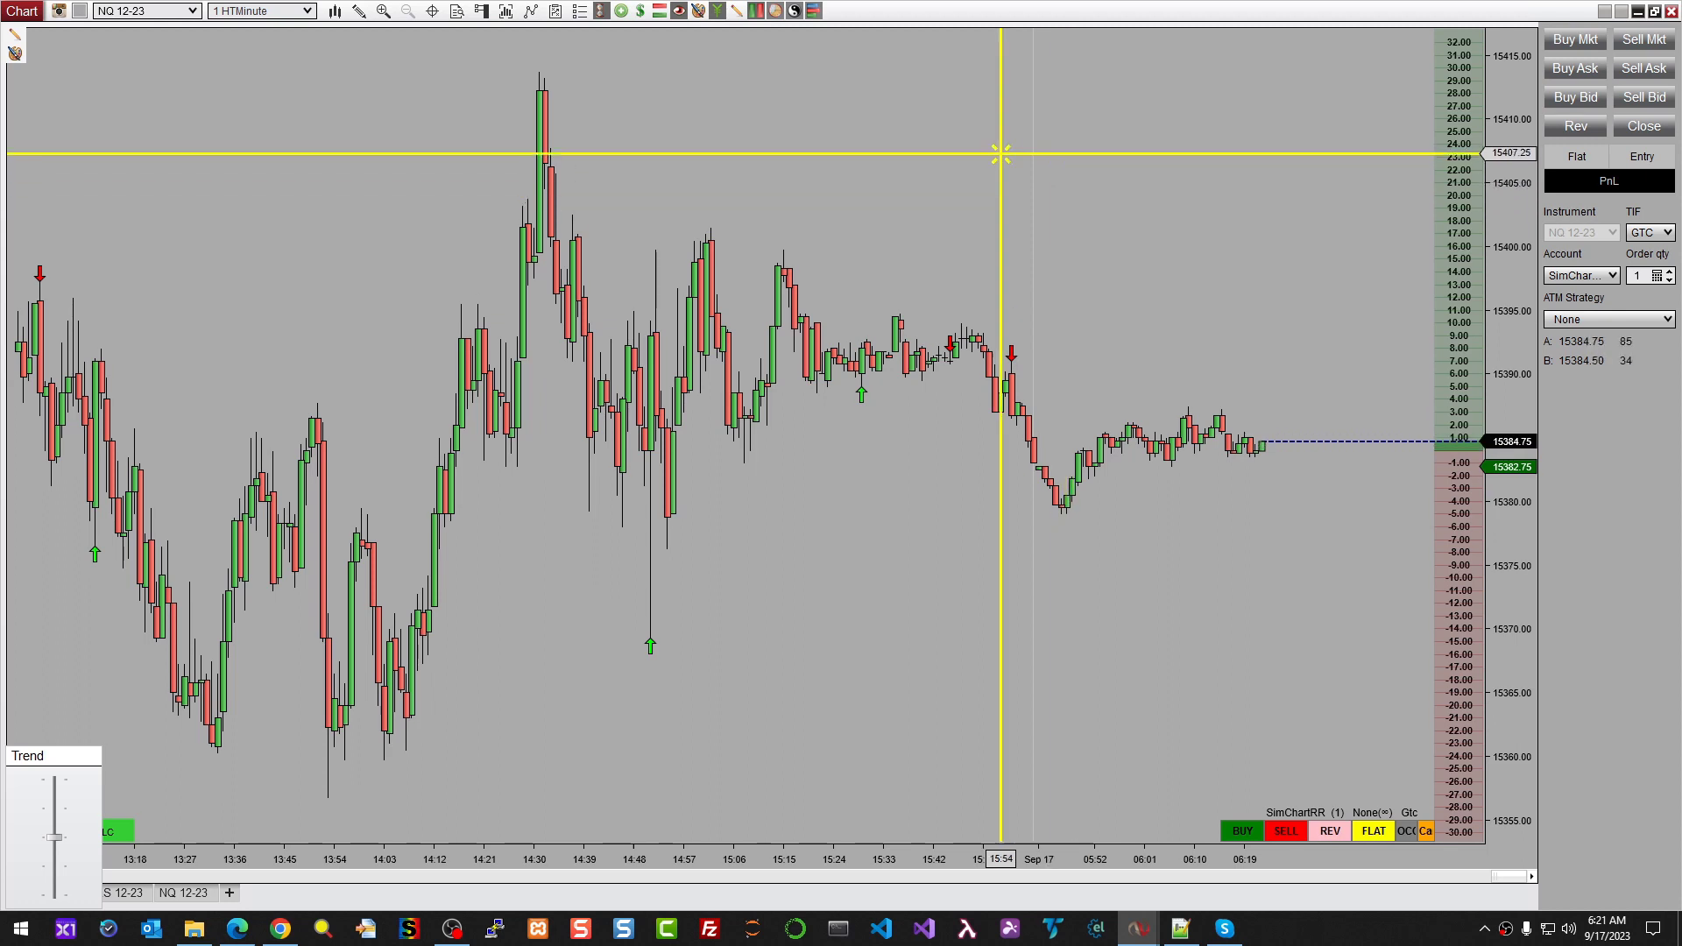
Open the chart's HTChartRR indicator settings and check the list of saved templates available to load, without loading one.
right_click(871, 90)
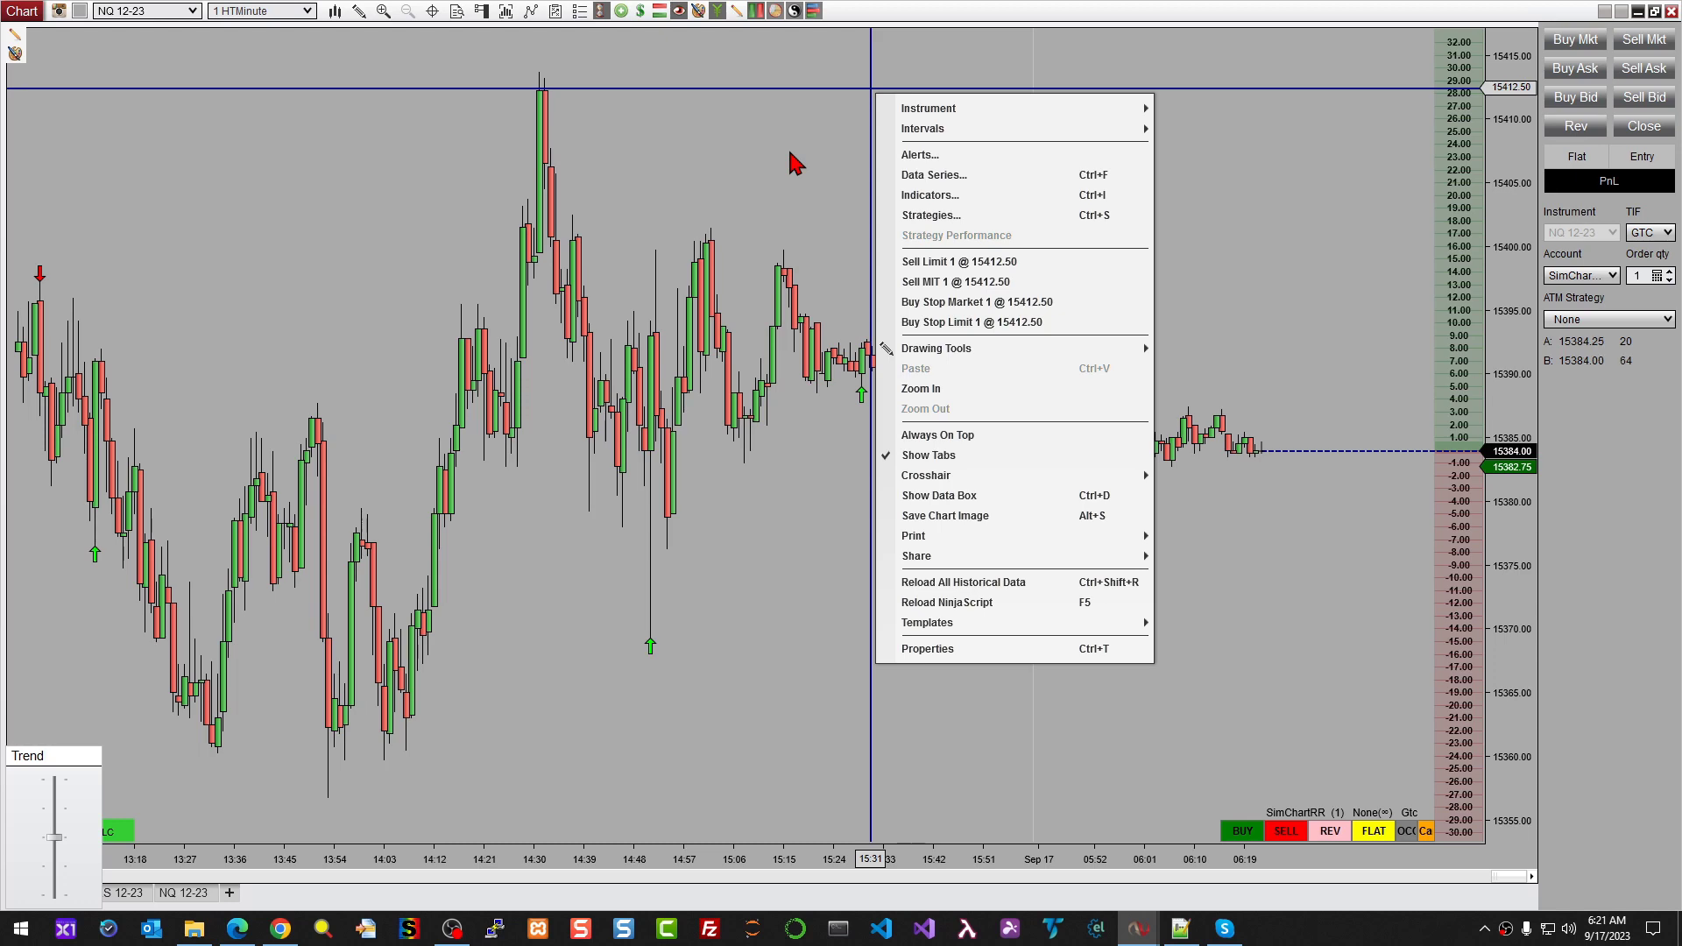
click(926, 196)
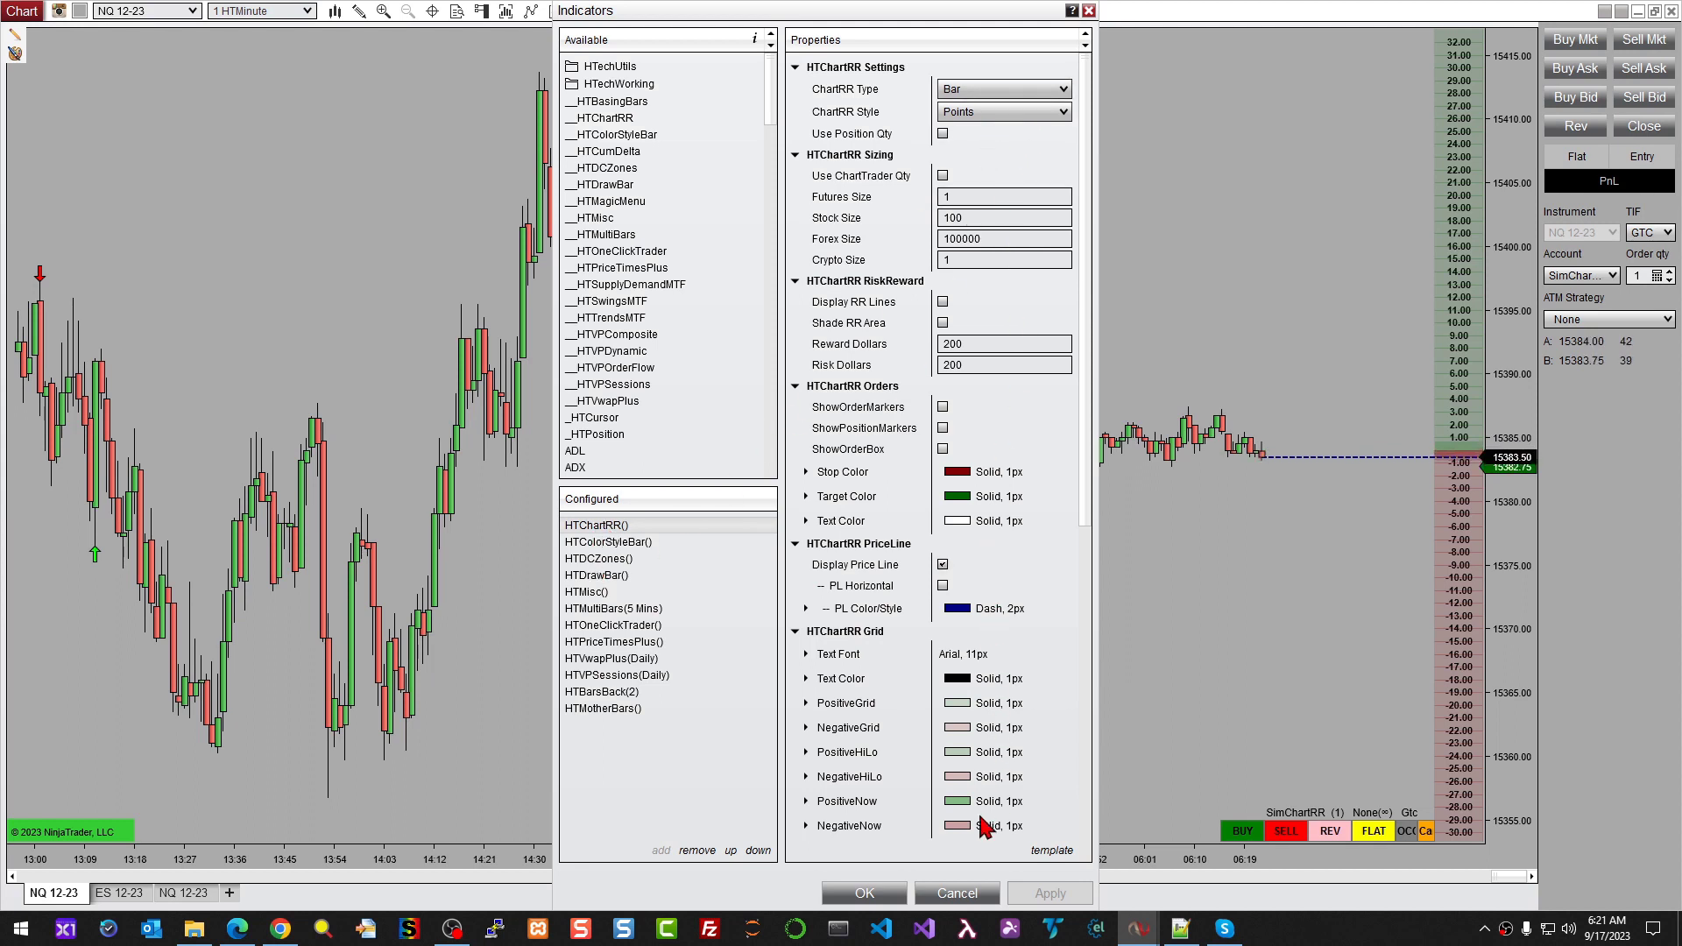
mouse_move(1053, 852)
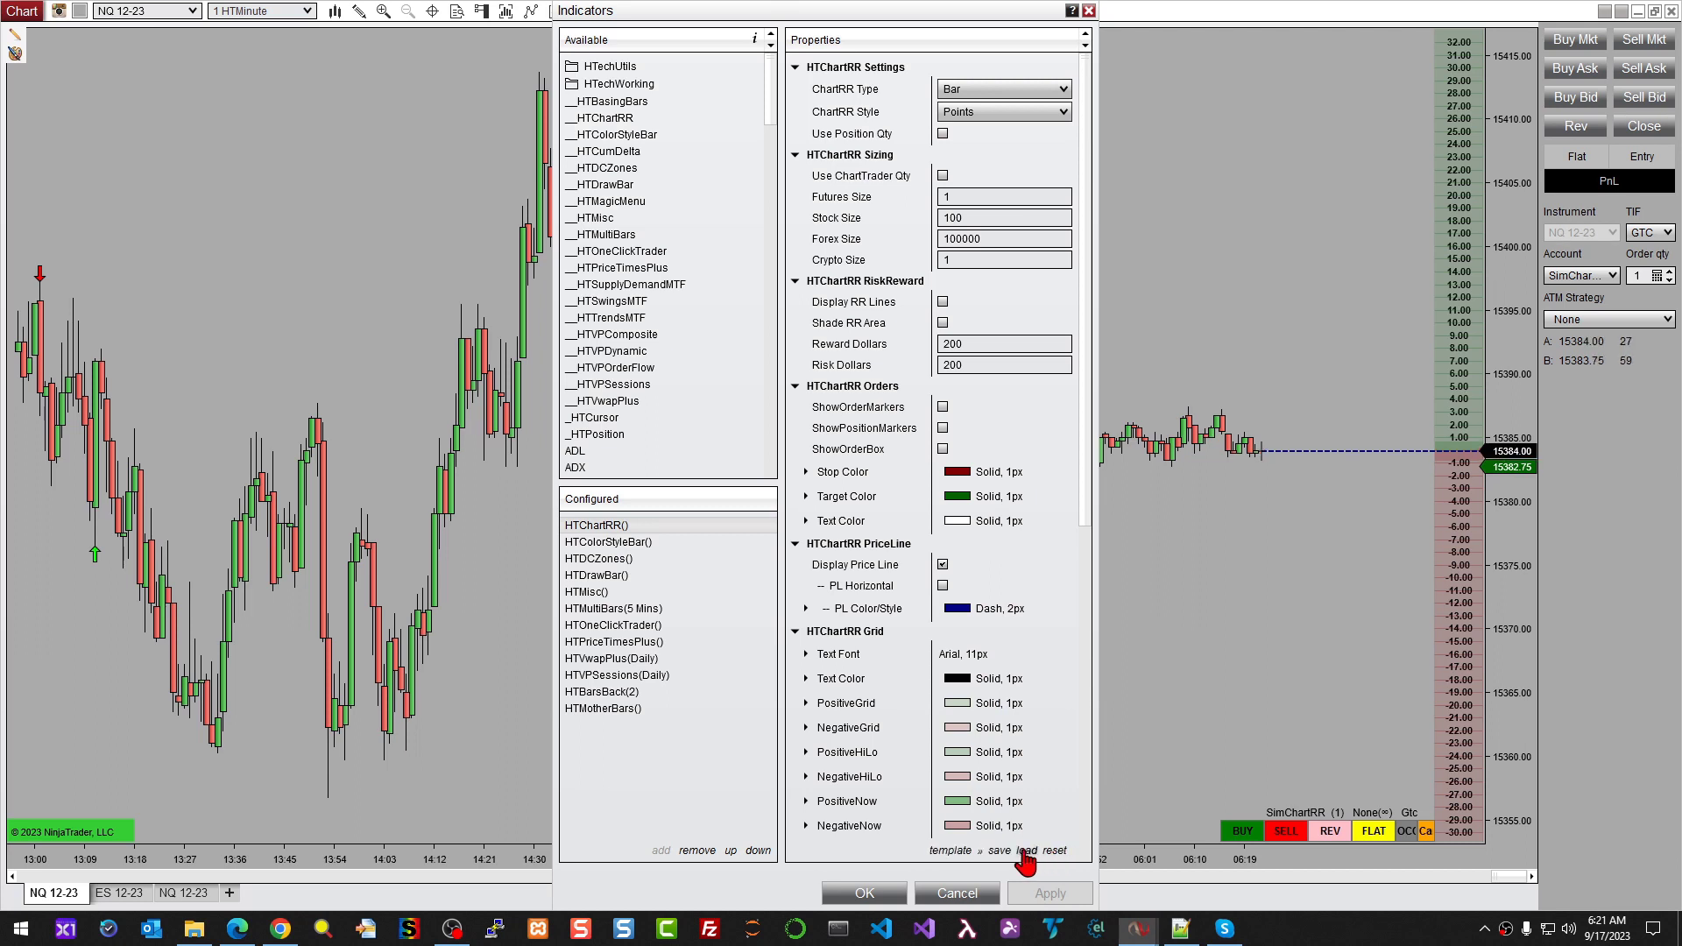
click(1025, 852)
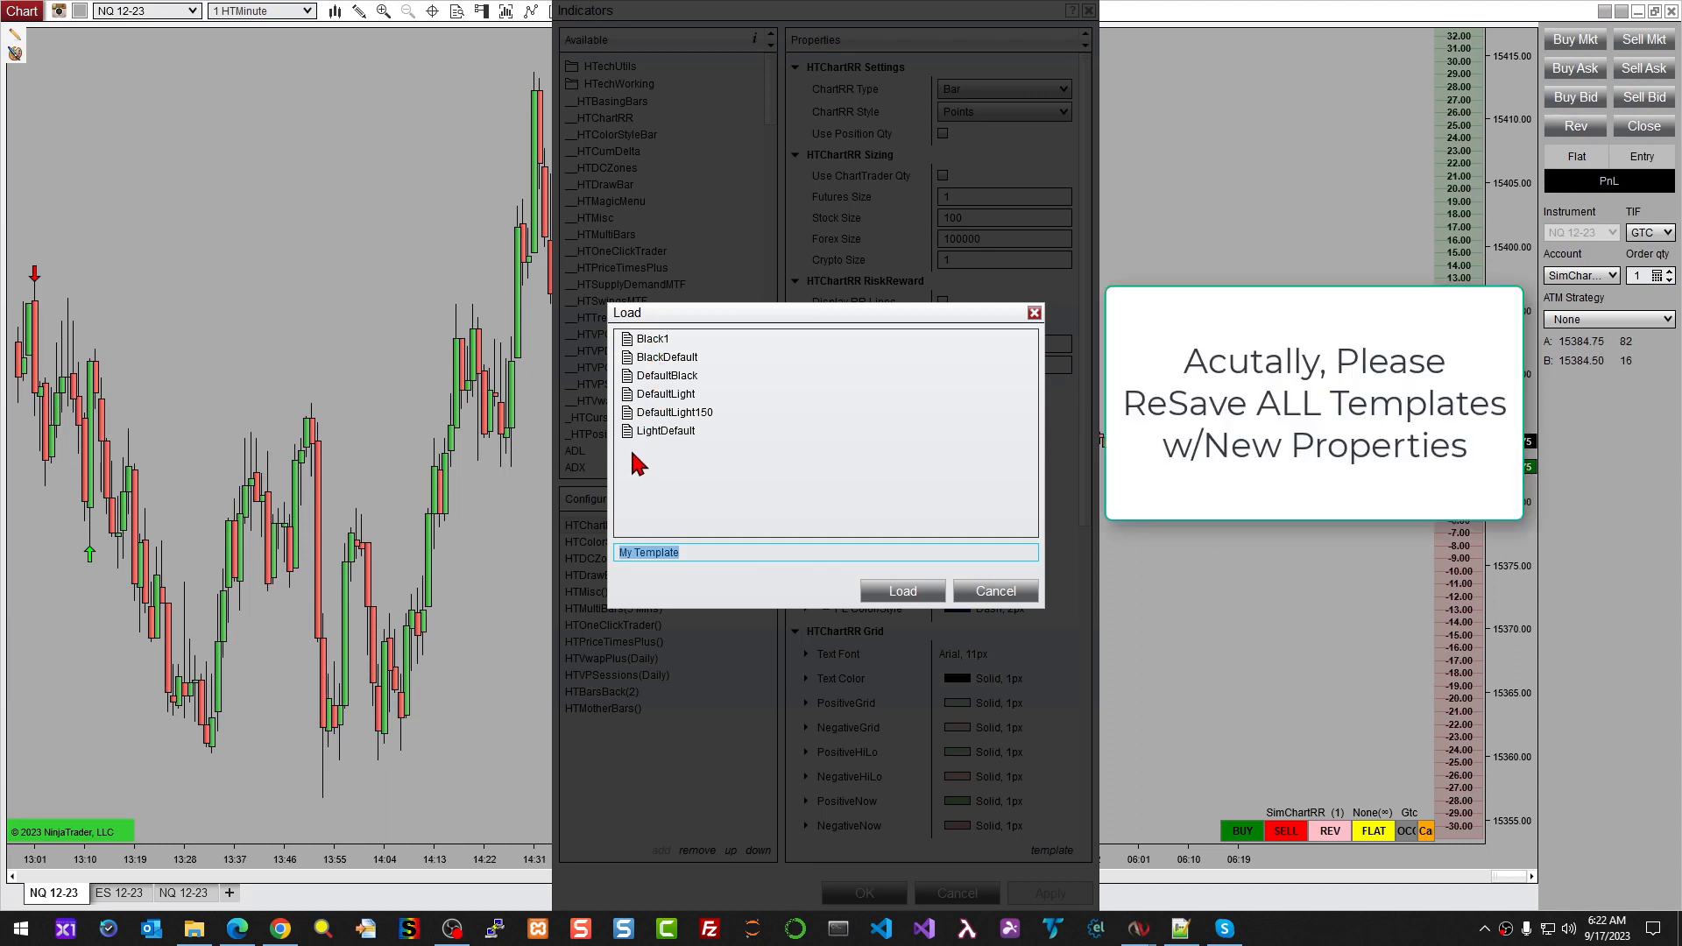
click(996, 594)
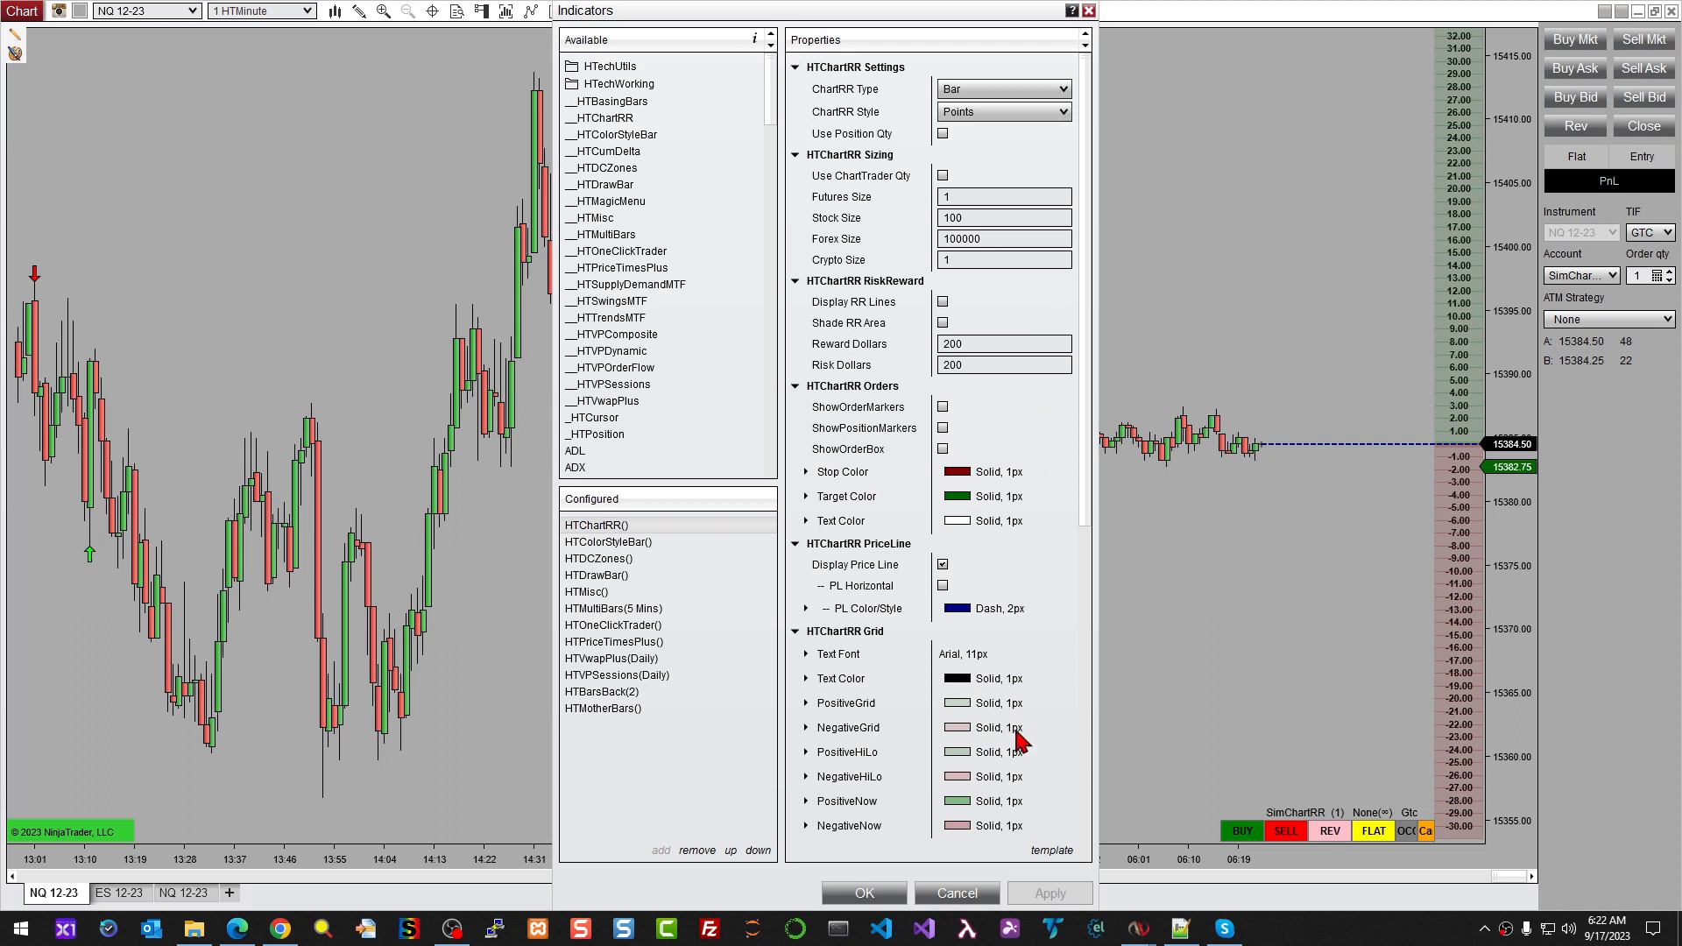
Review the HTChartRR properties from sizing through grid and hotkeys, and show the template save, load and reset options.
scroll(1023, 740, down, 4)
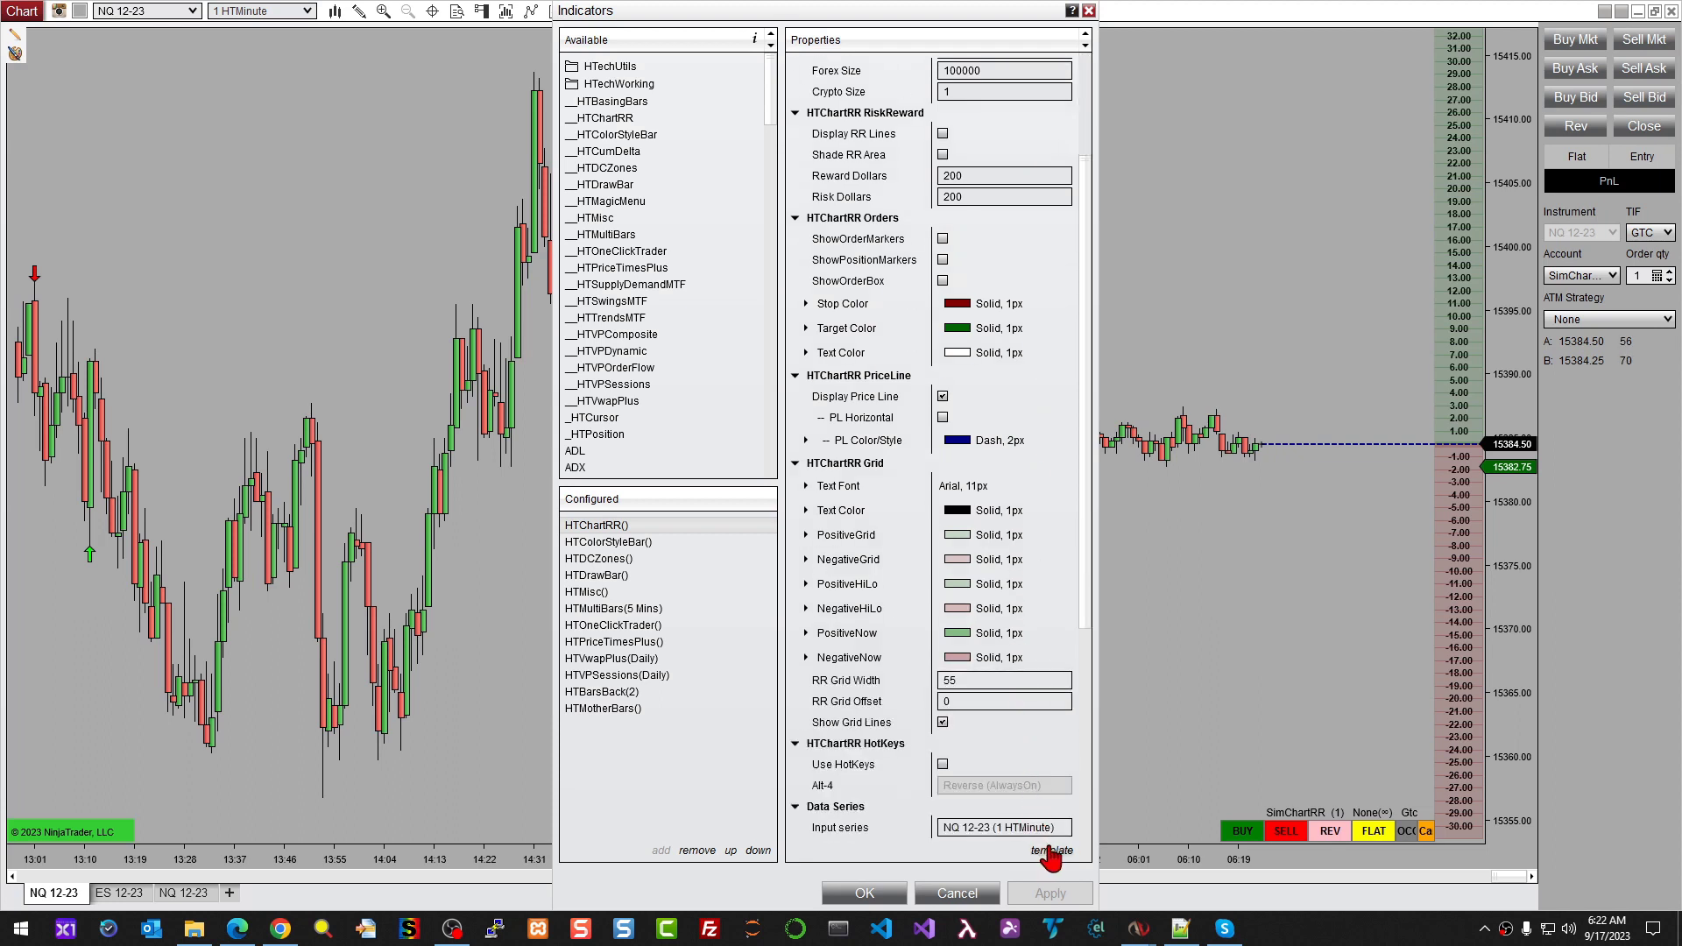
click(1050, 851)
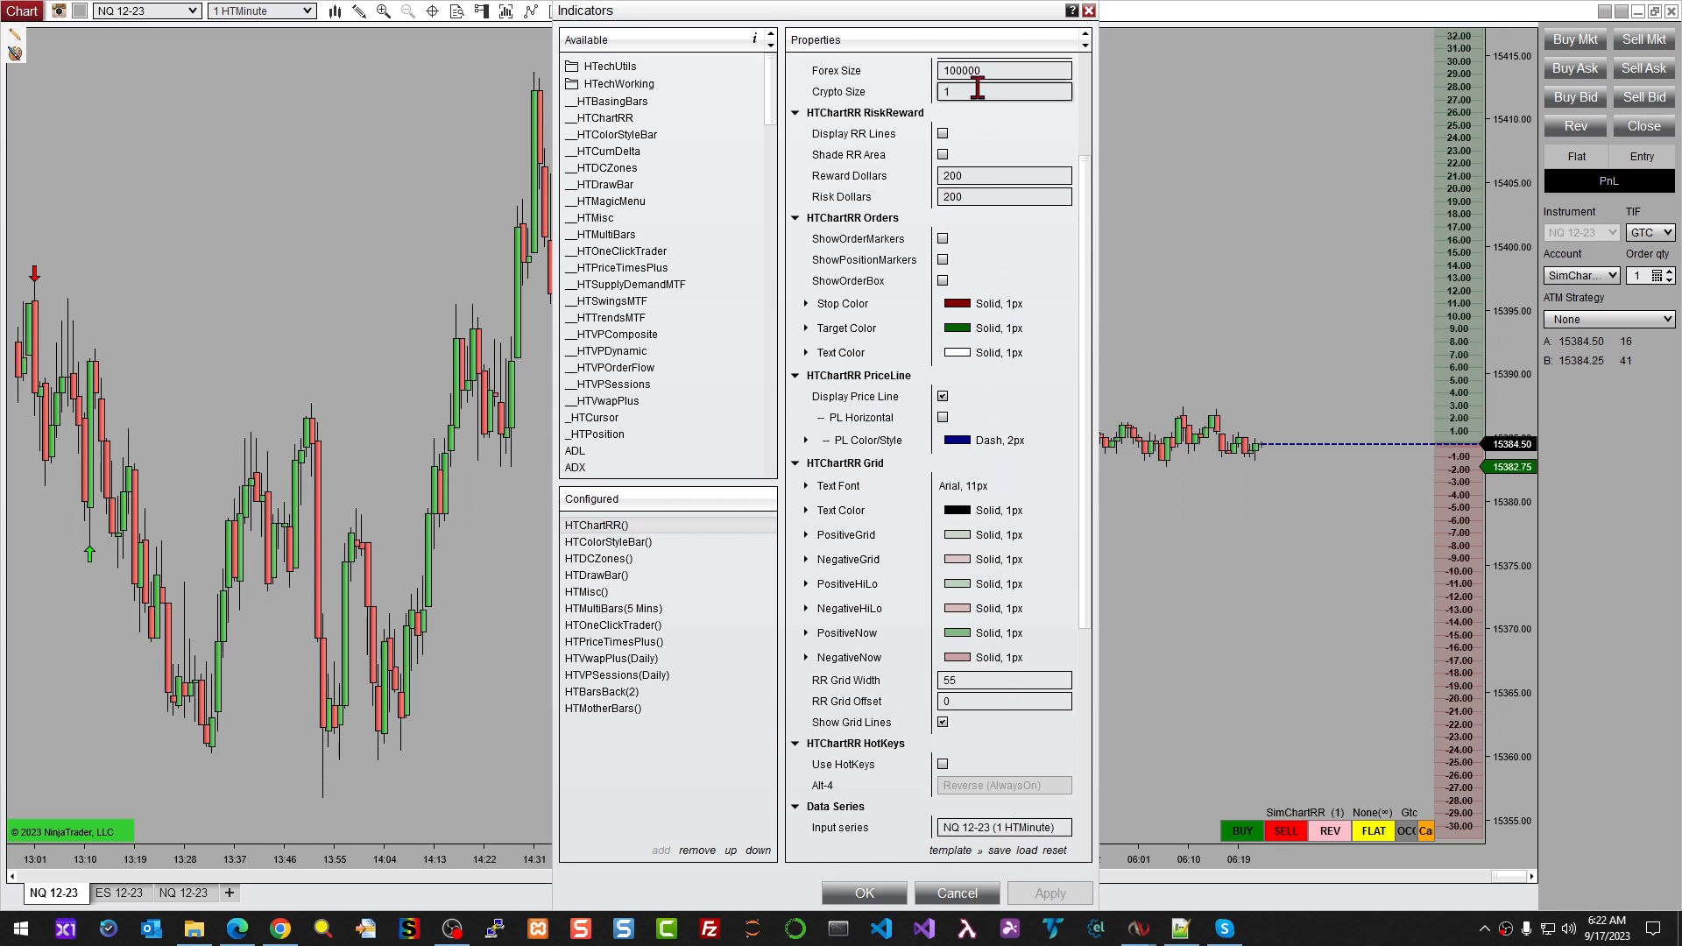
scroll(1013, 543, up, 3)
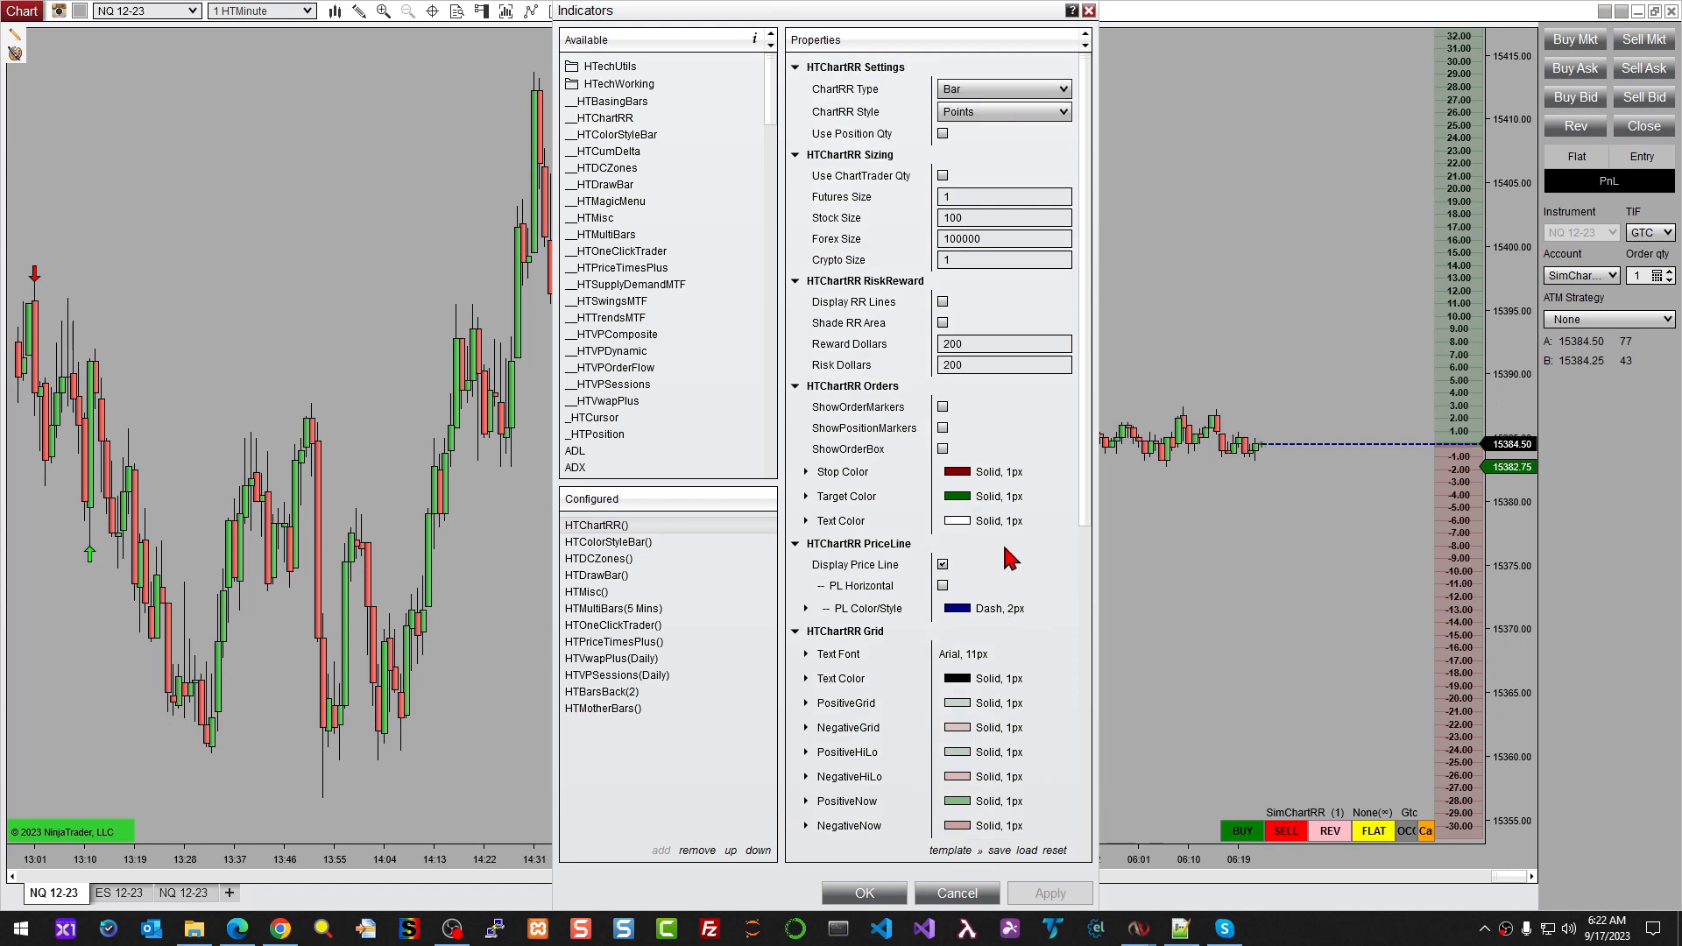